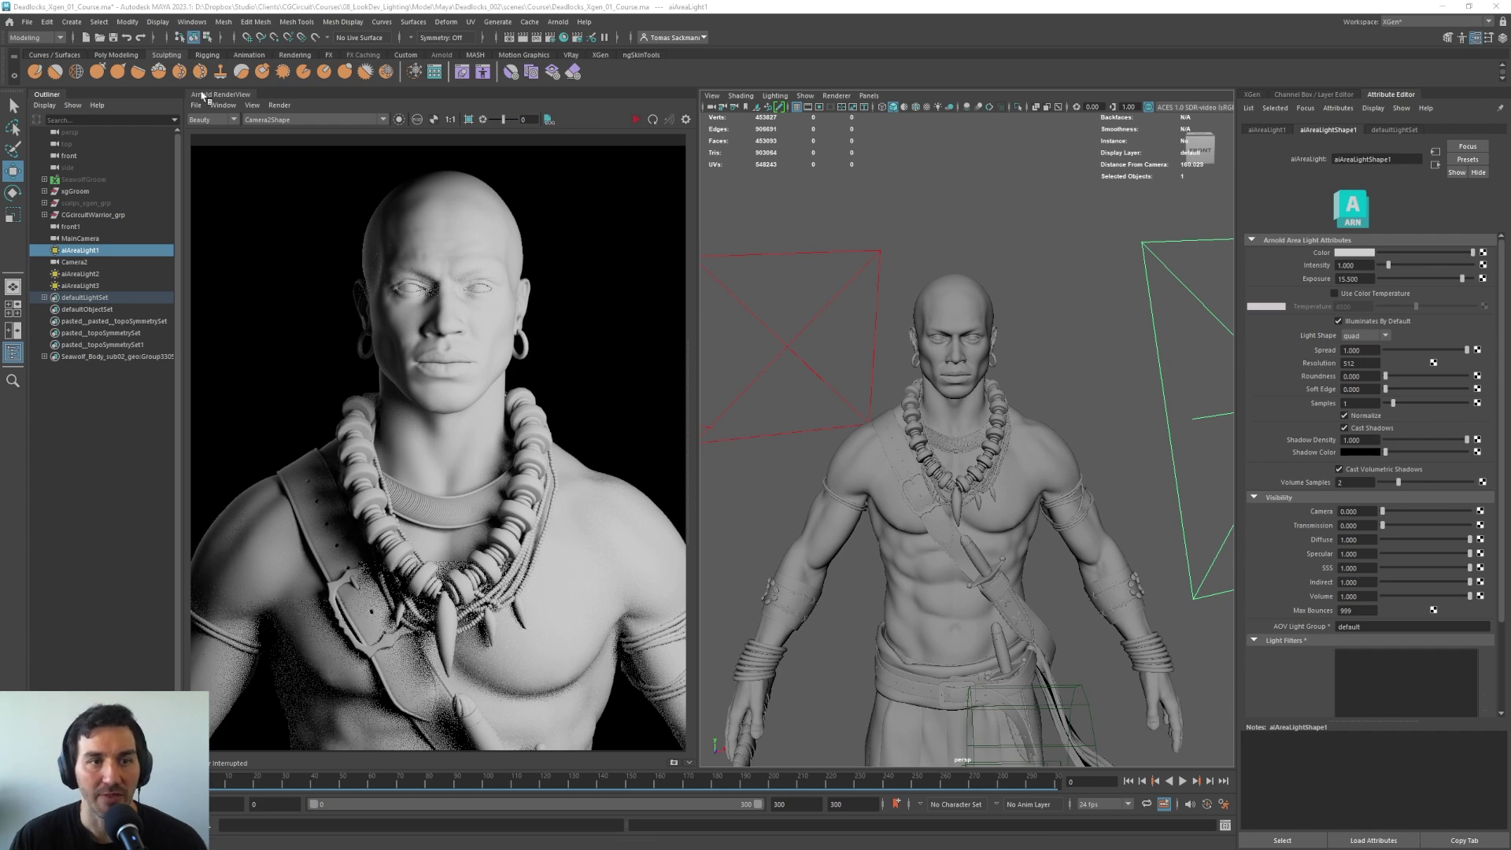
Step: Select the body mesh m_body_md_geo and frame the warrior's upper body from the front
{"action": "left_click_drag", "start_coordinate": [1174, 545], "coordinate": [1055, 485], "text": "alt"}
{"action": "left_click", "coordinate": [987, 525]}
{"action": "scroll", "coordinate": [987, 525], "scroll_direction": "down", "scroll_amount": 2}
{"action": "scroll", "coordinate": [988, 525], "scroll_direction": "down", "scroll_amount": 3}
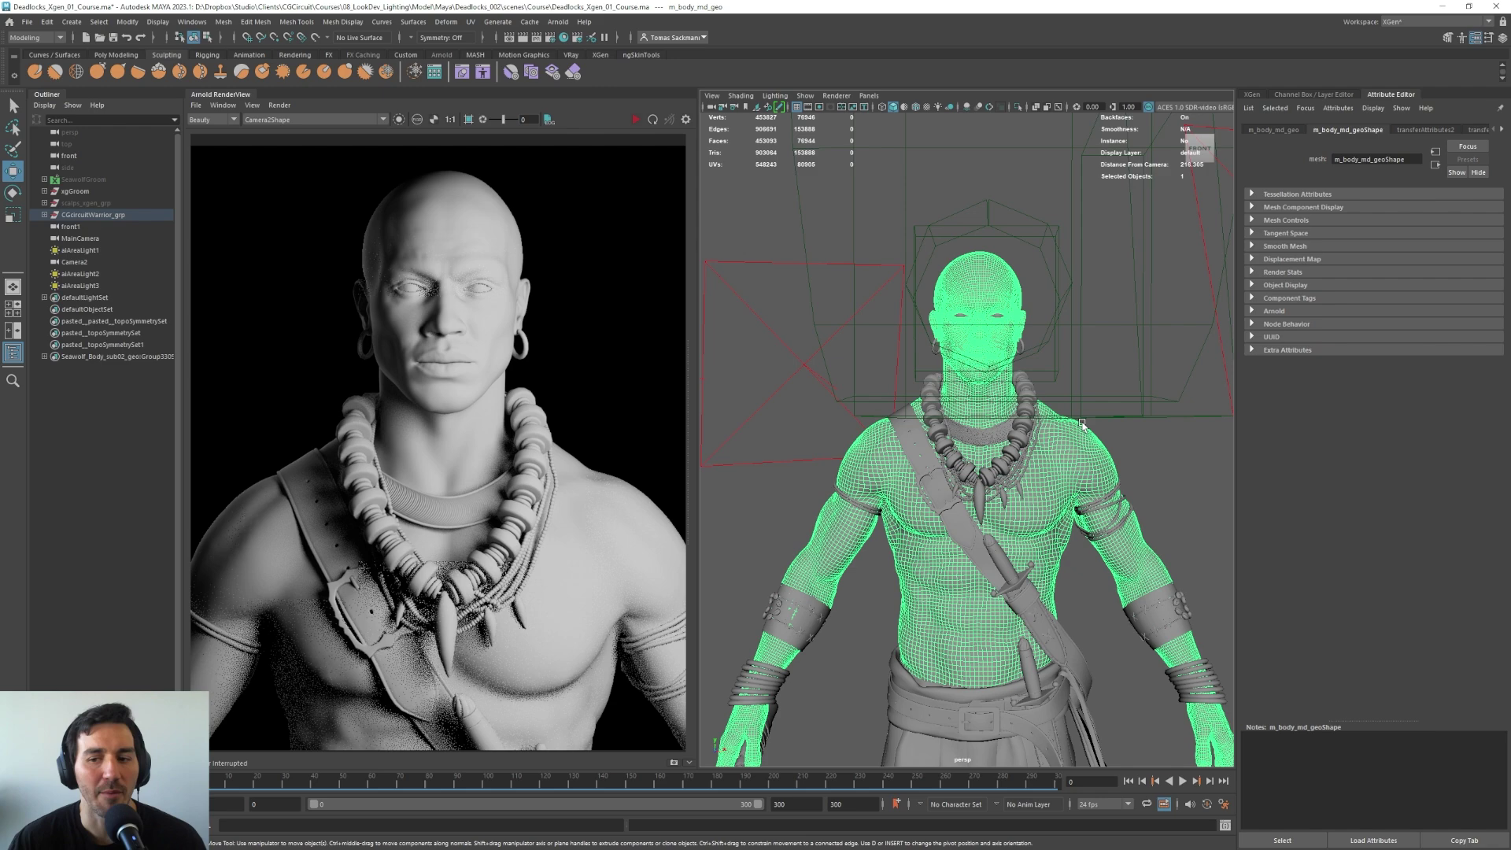
{"action": "scroll", "coordinate": [1083, 425], "scroll_direction": "up", "scroll_amount": 5}
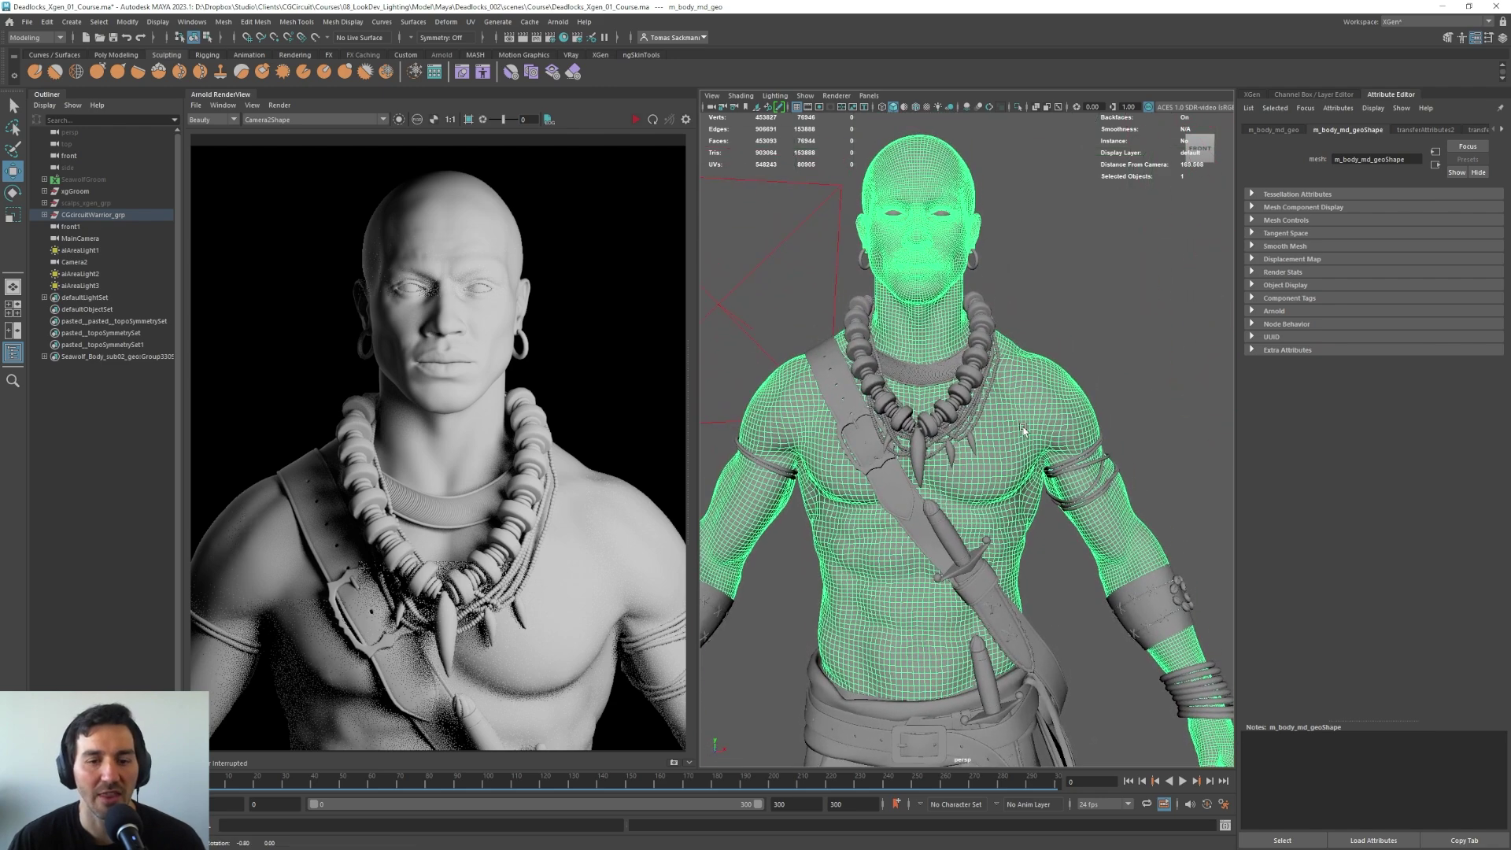
Step: Assign a new Arnold aiStandardSurface material (aiStandardSurface1) to the warrior's body mesh
{"action": "right_click", "coordinate": [1011, 381]}
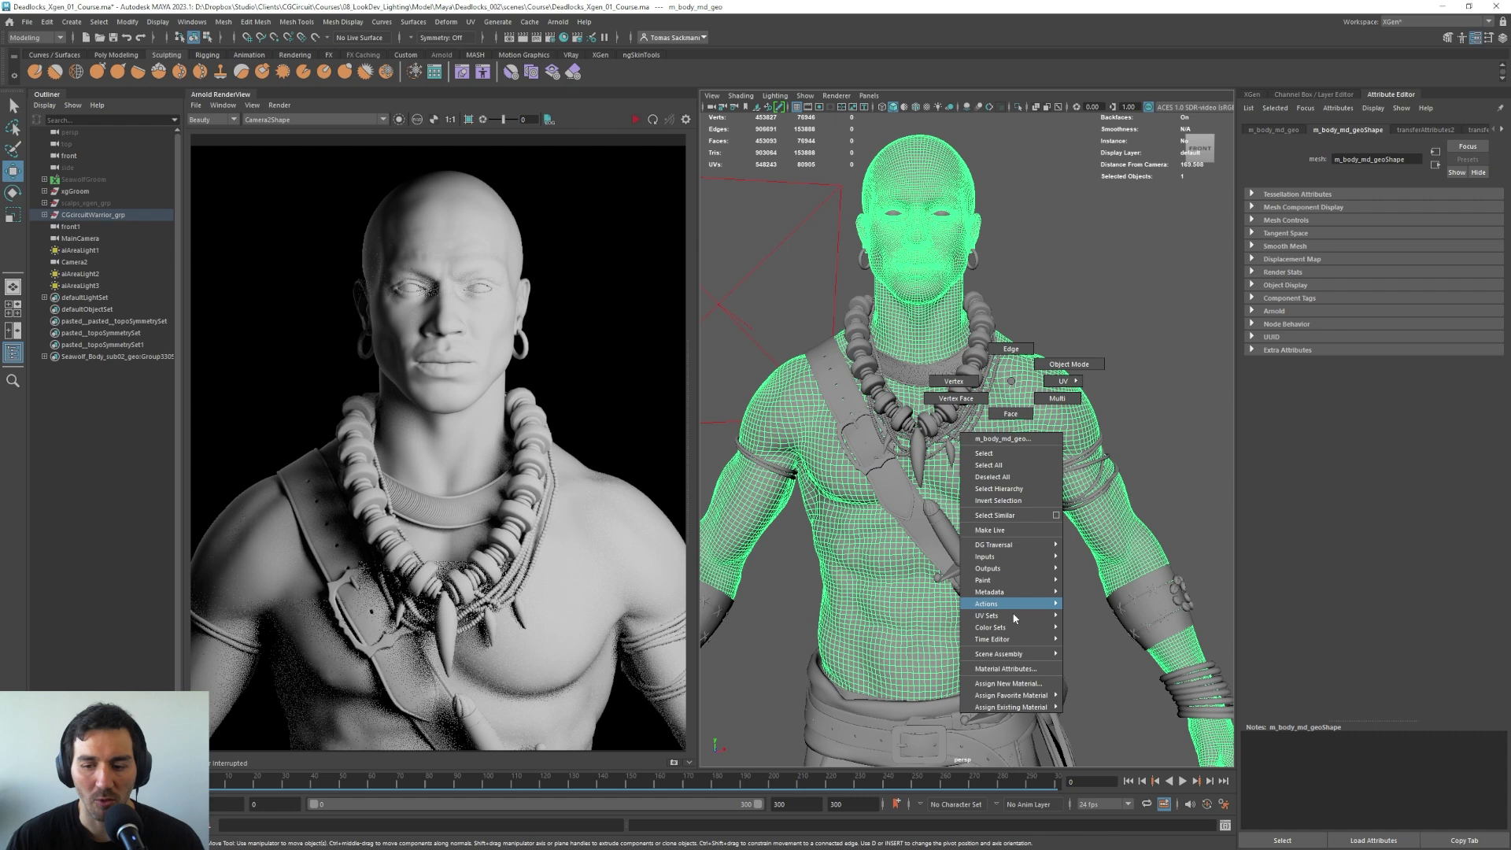
{"action": "left_click", "coordinate": [1015, 683]}
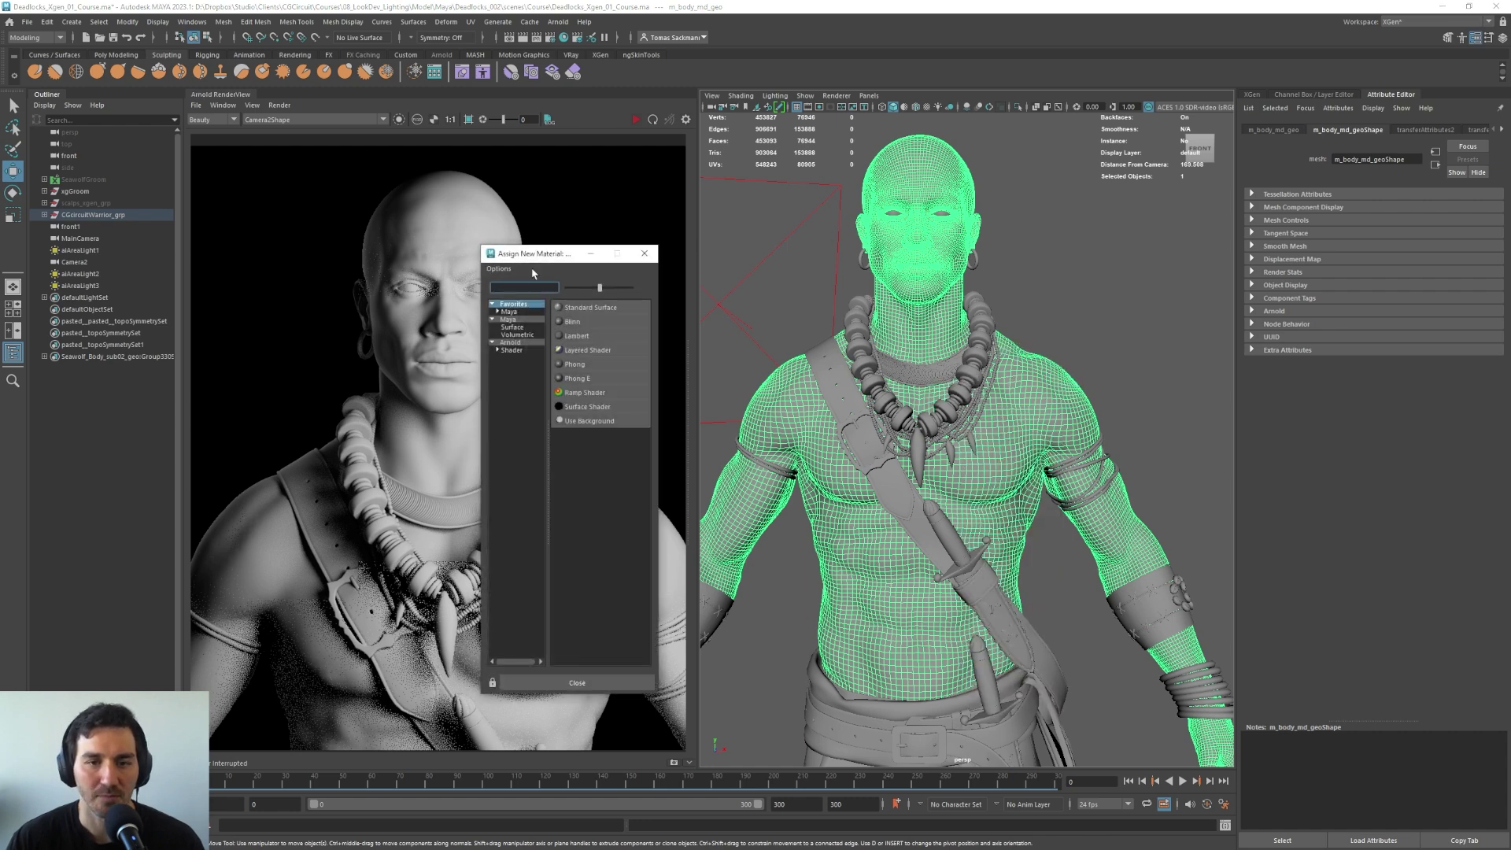
{"action": "left_click_drag", "start_coordinate": [551, 254], "coordinate": [823, 215]}
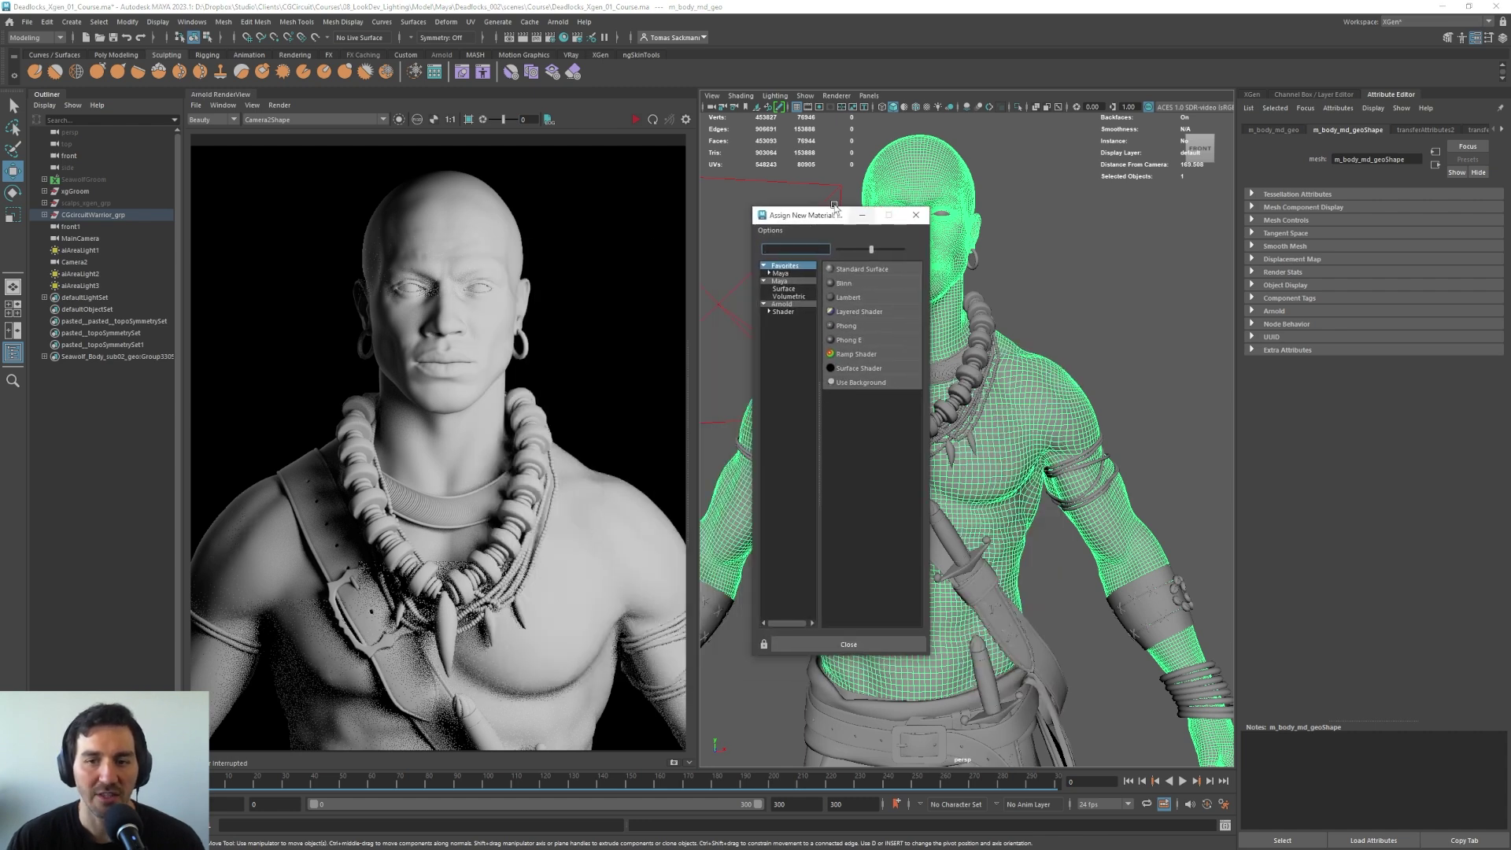
{"action": "left_click", "coordinate": [781, 305]}
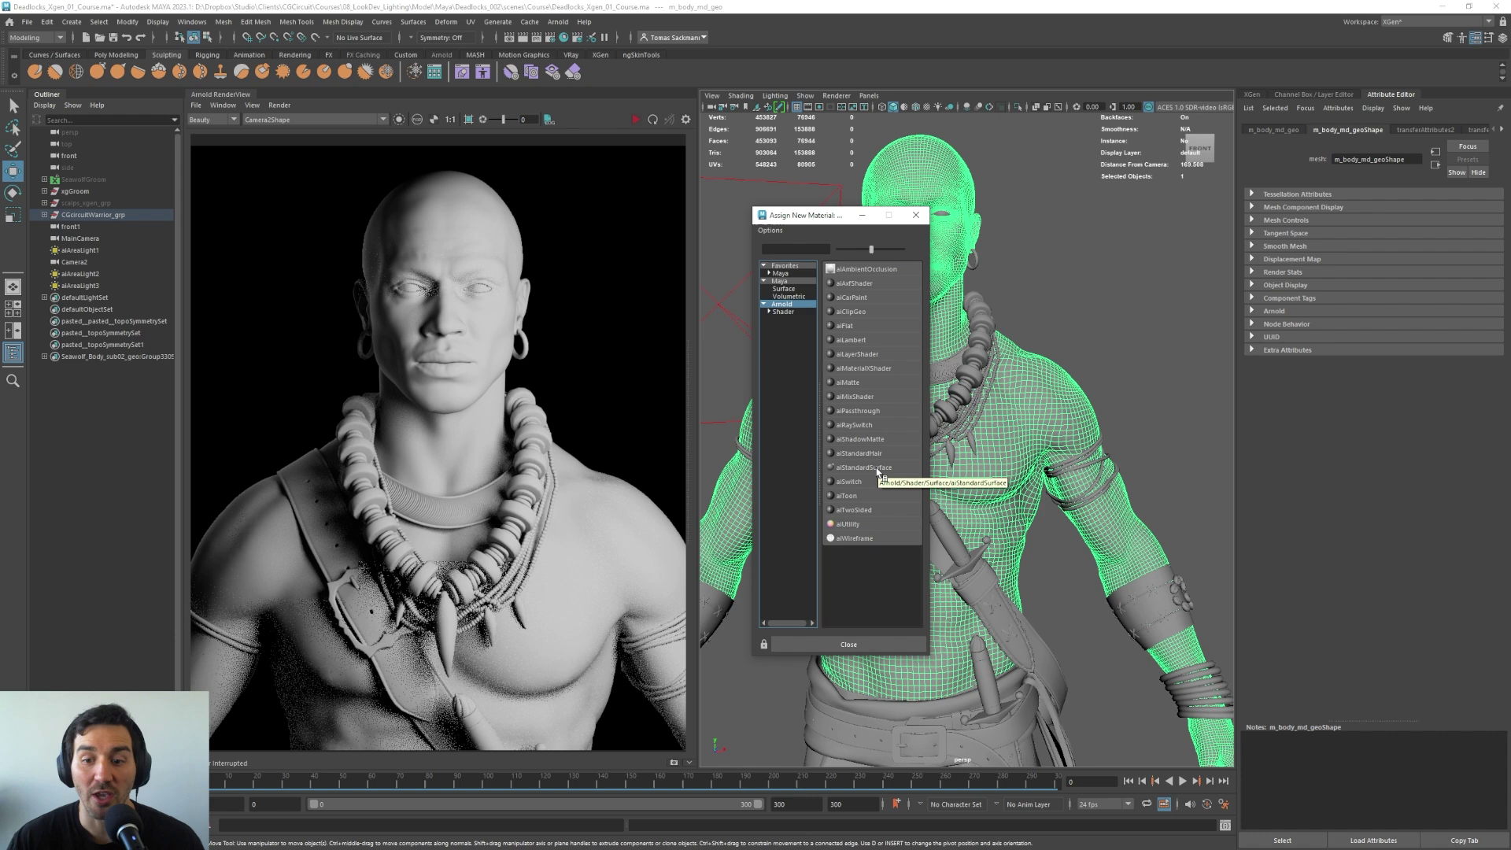
{"action": "left_click", "coordinate": [791, 275]}
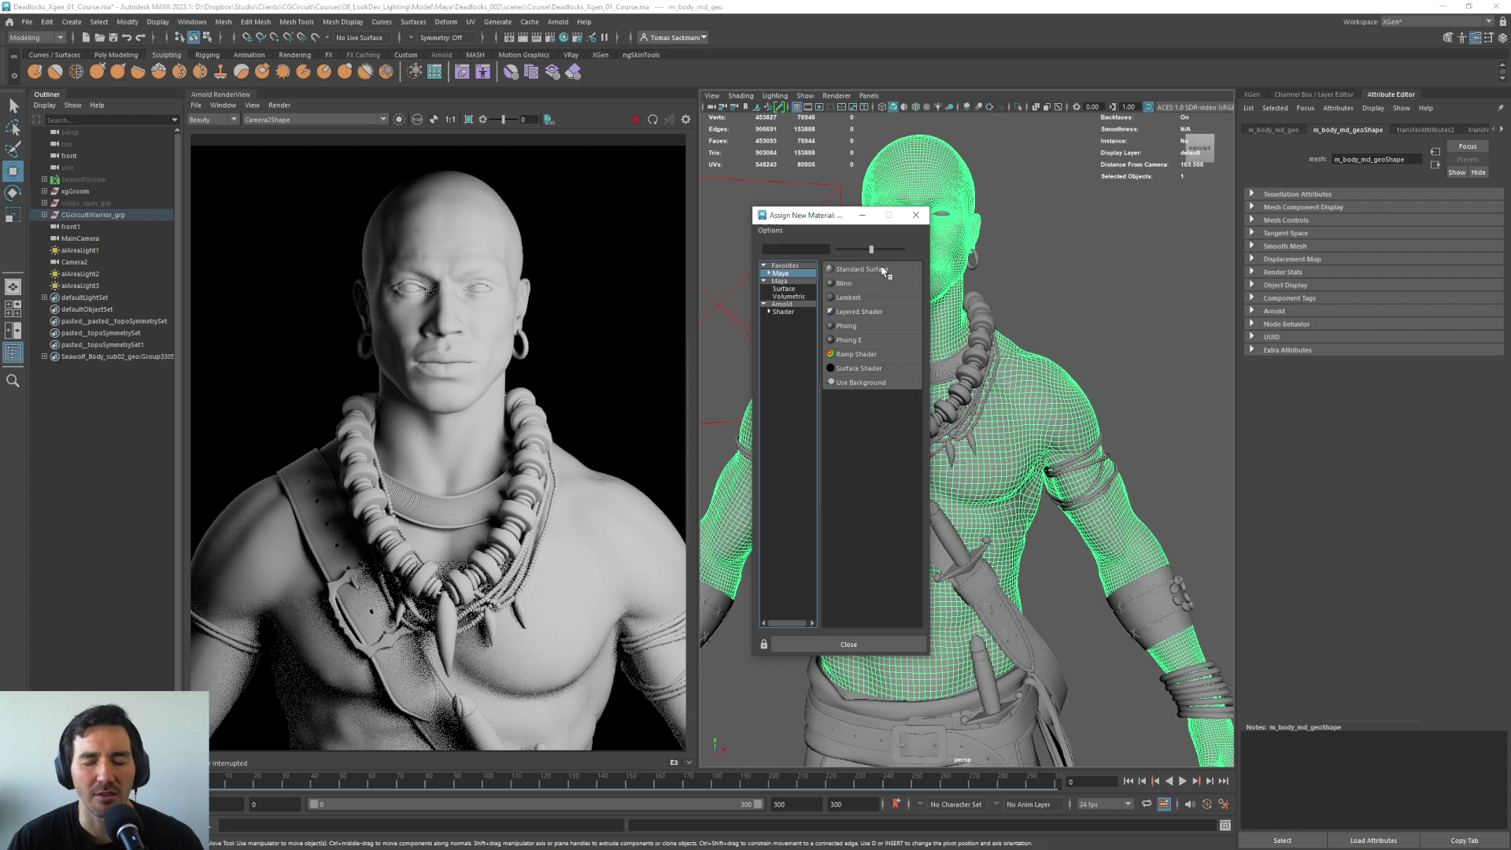
{"action": "left_click", "coordinate": [784, 311]}
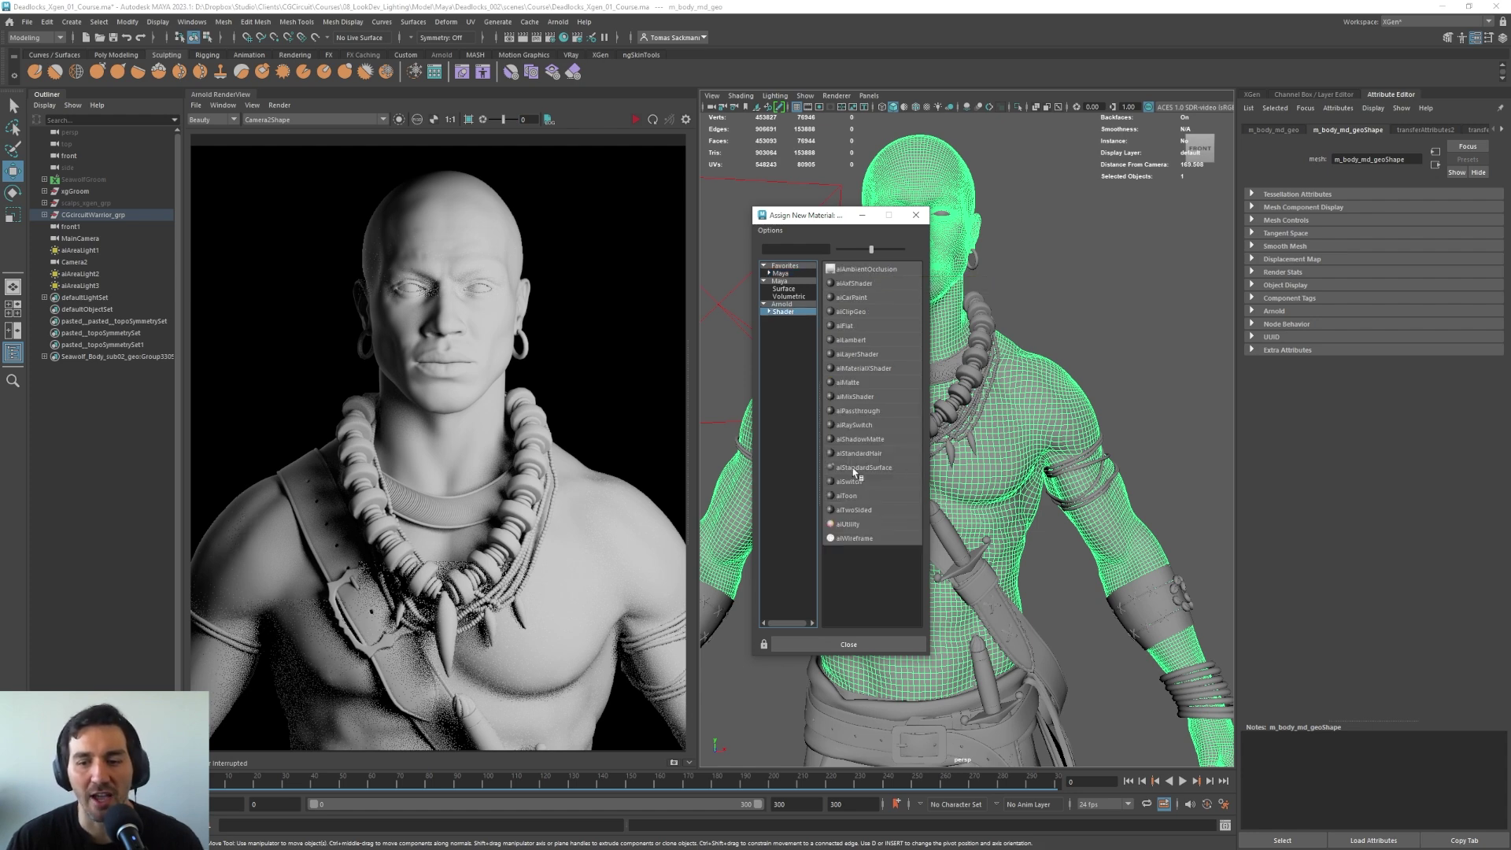
{"action": "left_click", "coordinate": [864, 469]}
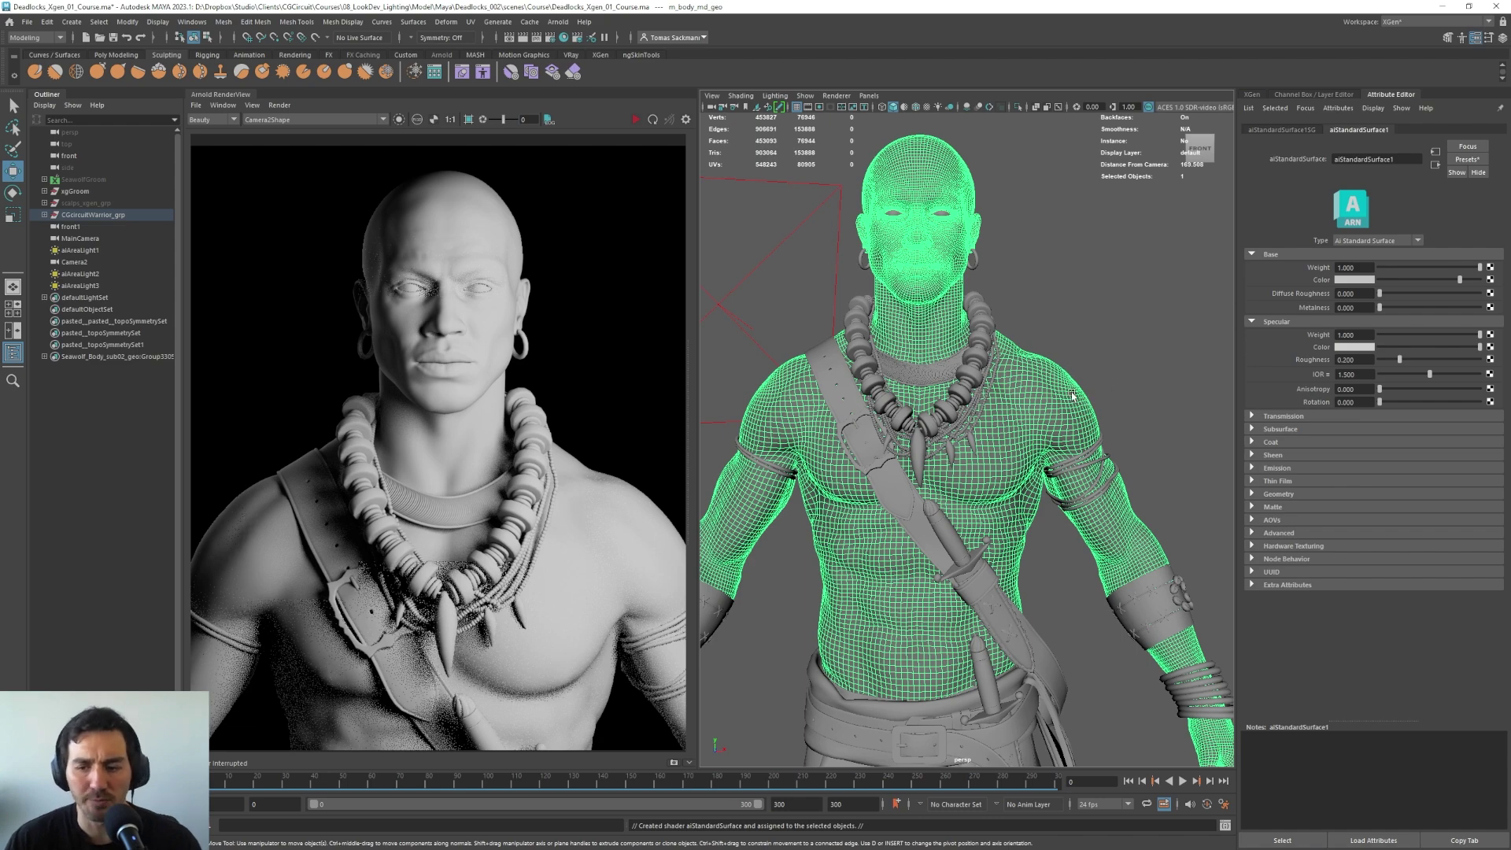
Step: Tumble slightly around the character and restart the Arnold interactive render
{"action": "mouse_move", "coordinate": [1072, 395]}
{"action": "left_mouse_down", "text": "alt"}
{"action": "mouse_move", "coordinate": [1108, 396]}
{"action": "mouse_move", "coordinate": [1077, 397]}
{"action": "left_mouse_up", "text": "alt"}
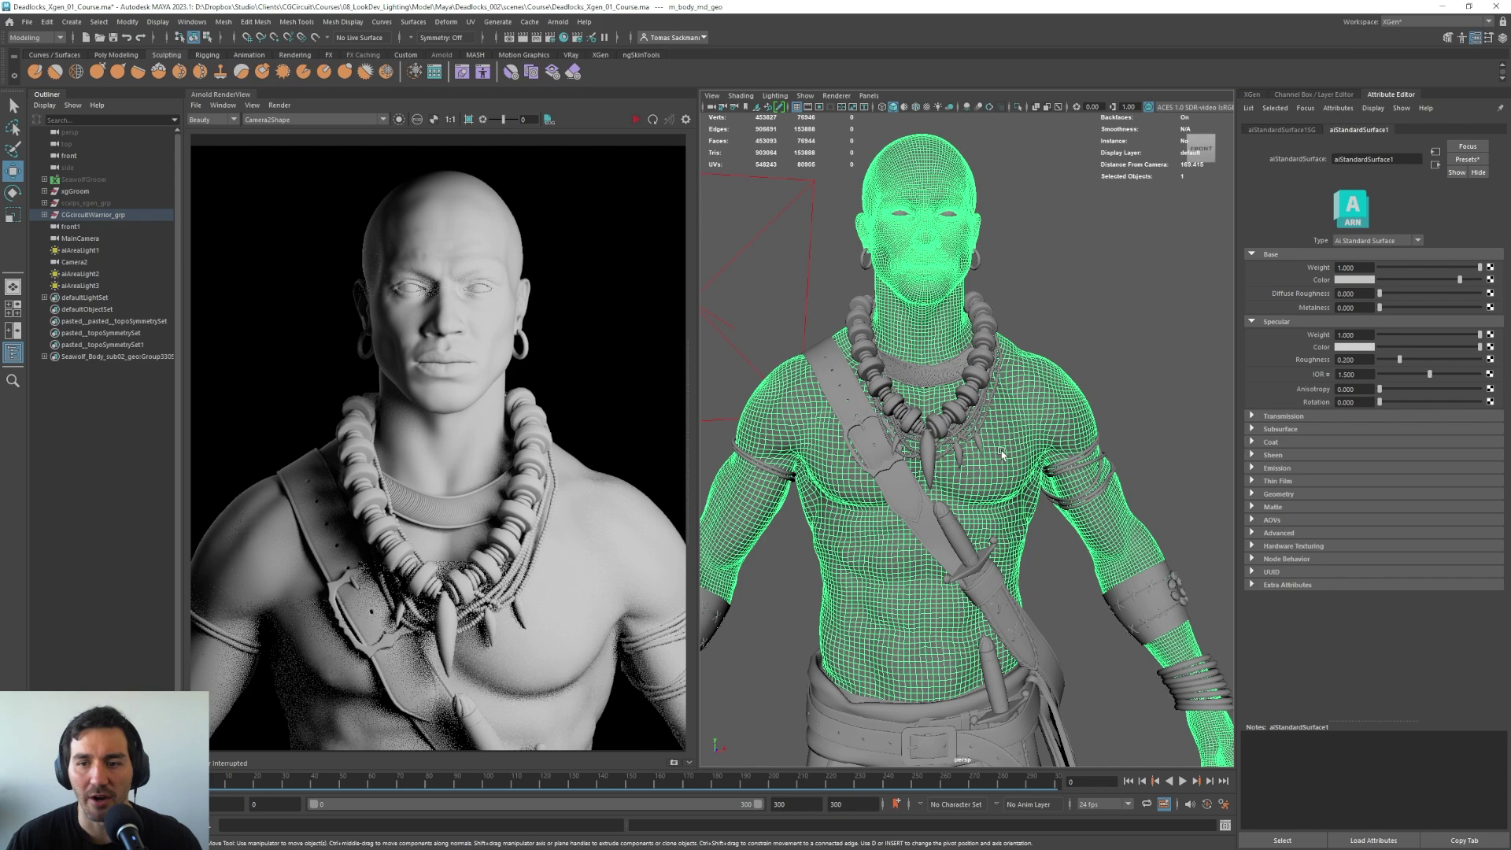
{"action": "left_click_drag", "start_coordinate": [1002, 454], "coordinate": [988, 454], "text": "alt"}
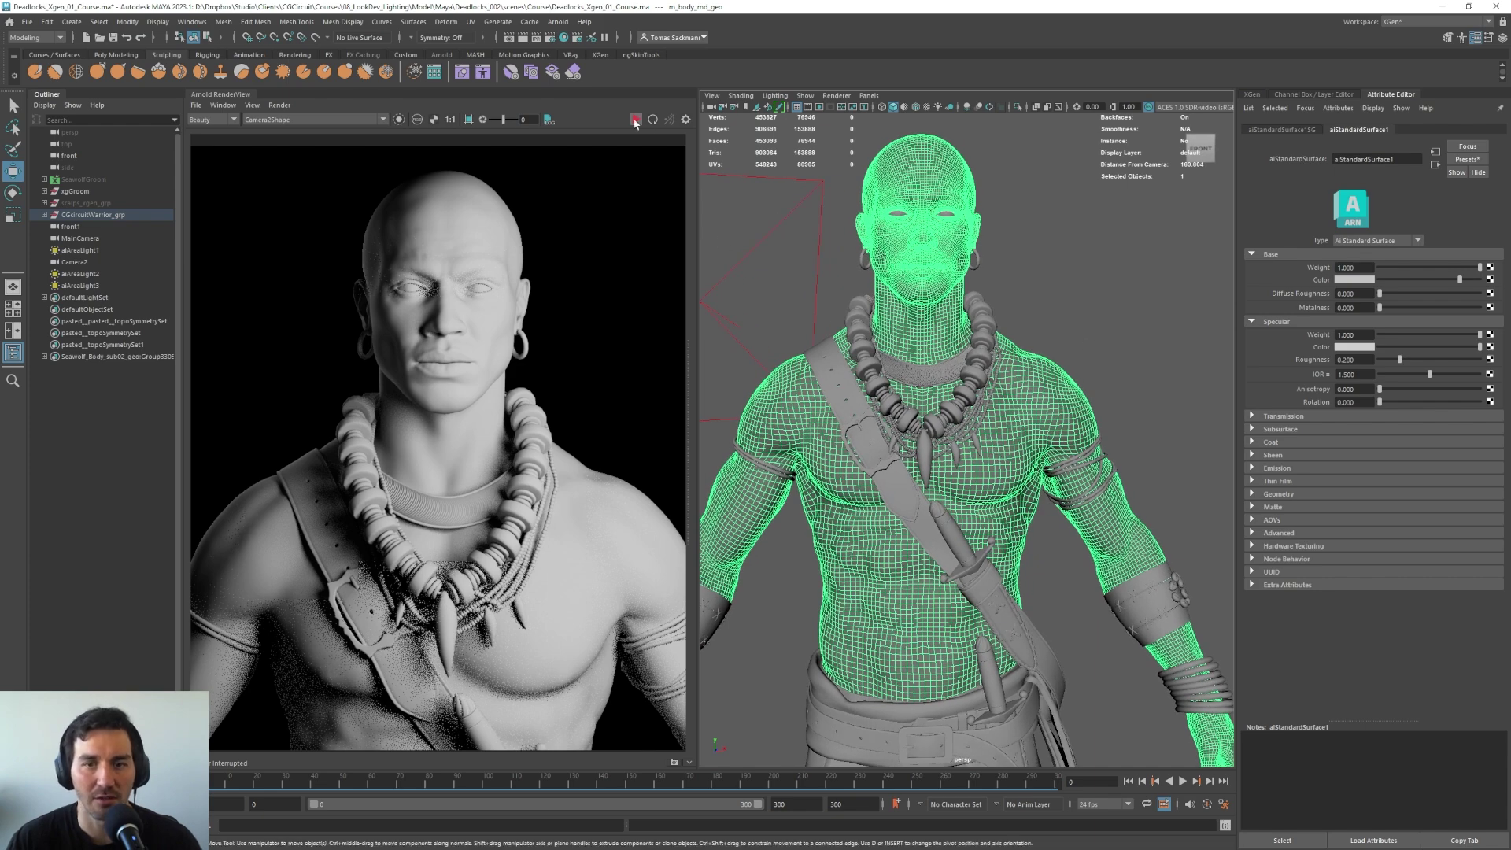
{"action": "left_click", "coordinate": [636, 121]}
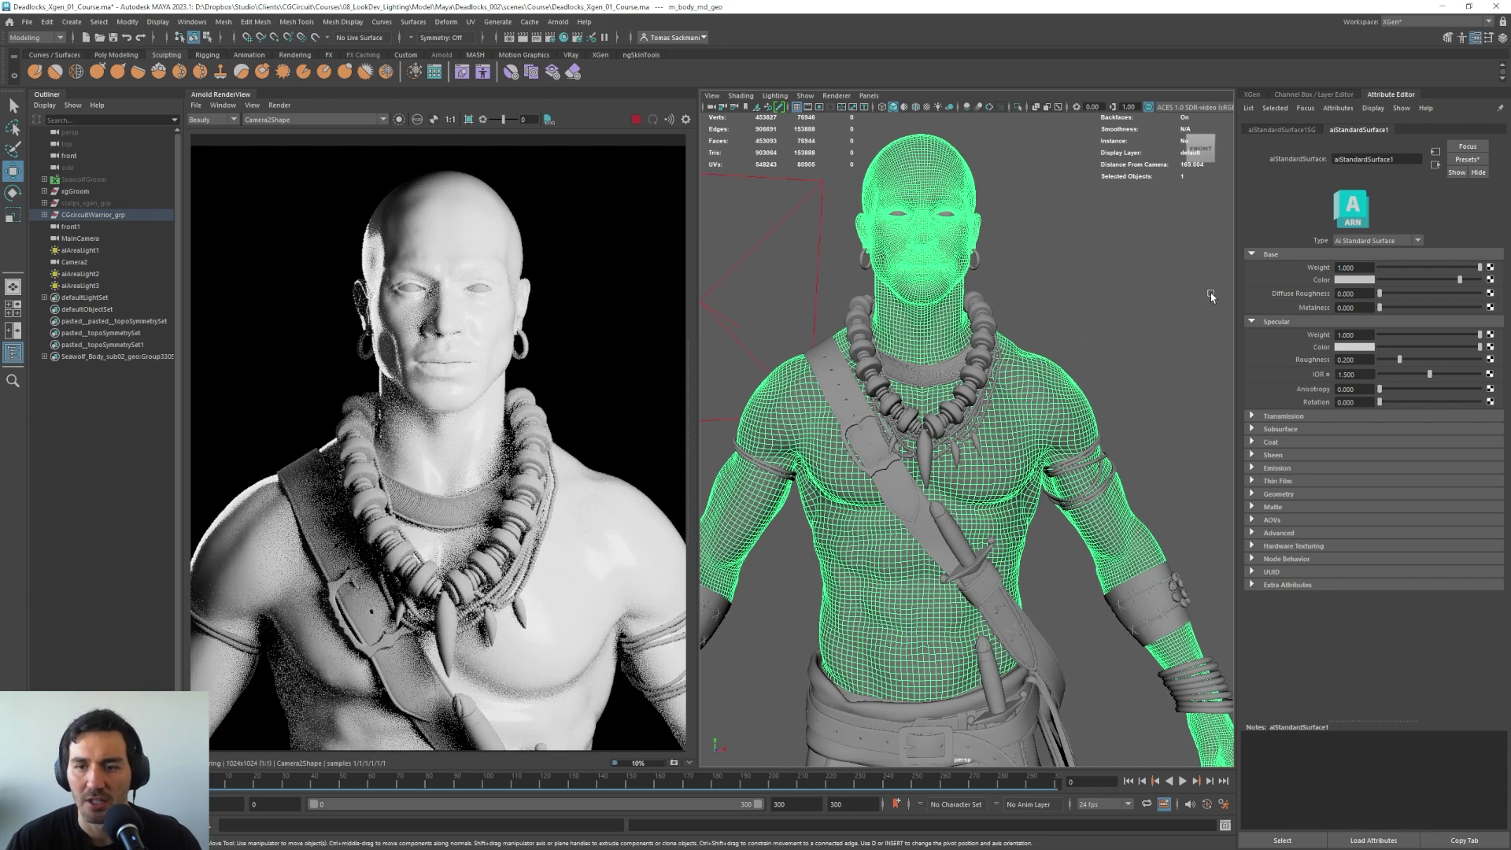
Step: Darken aiStandardSurface1's base colour and try specular roughness values between about 0.17 and 0.27
{"action": "left_click_drag", "start_coordinate": [1458, 280], "coordinate": [1421, 281]}
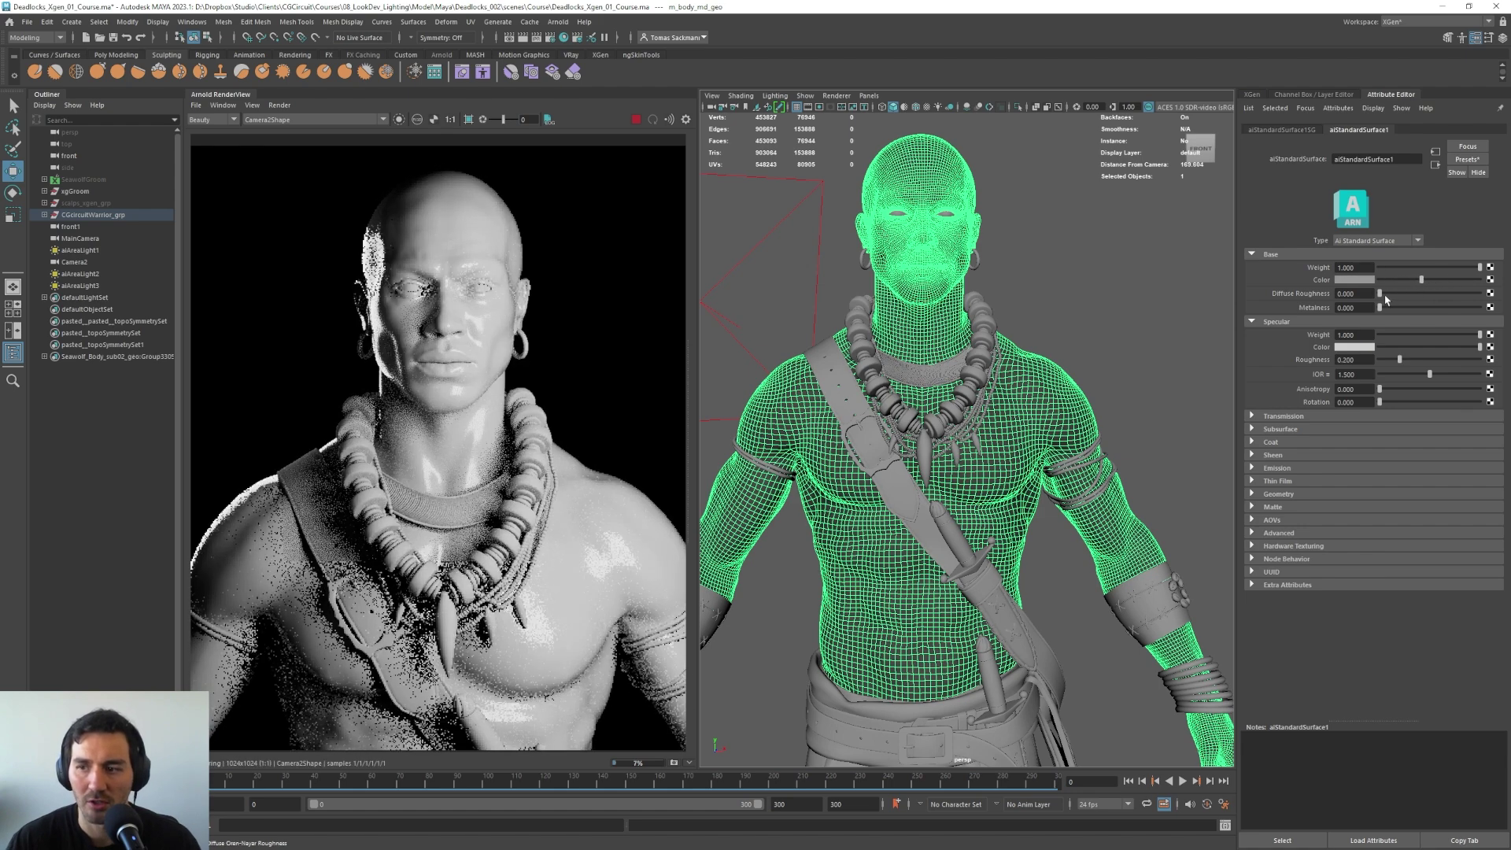
{"action": "left_click_drag", "start_coordinate": [1402, 359], "coordinate": [1407, 365]}
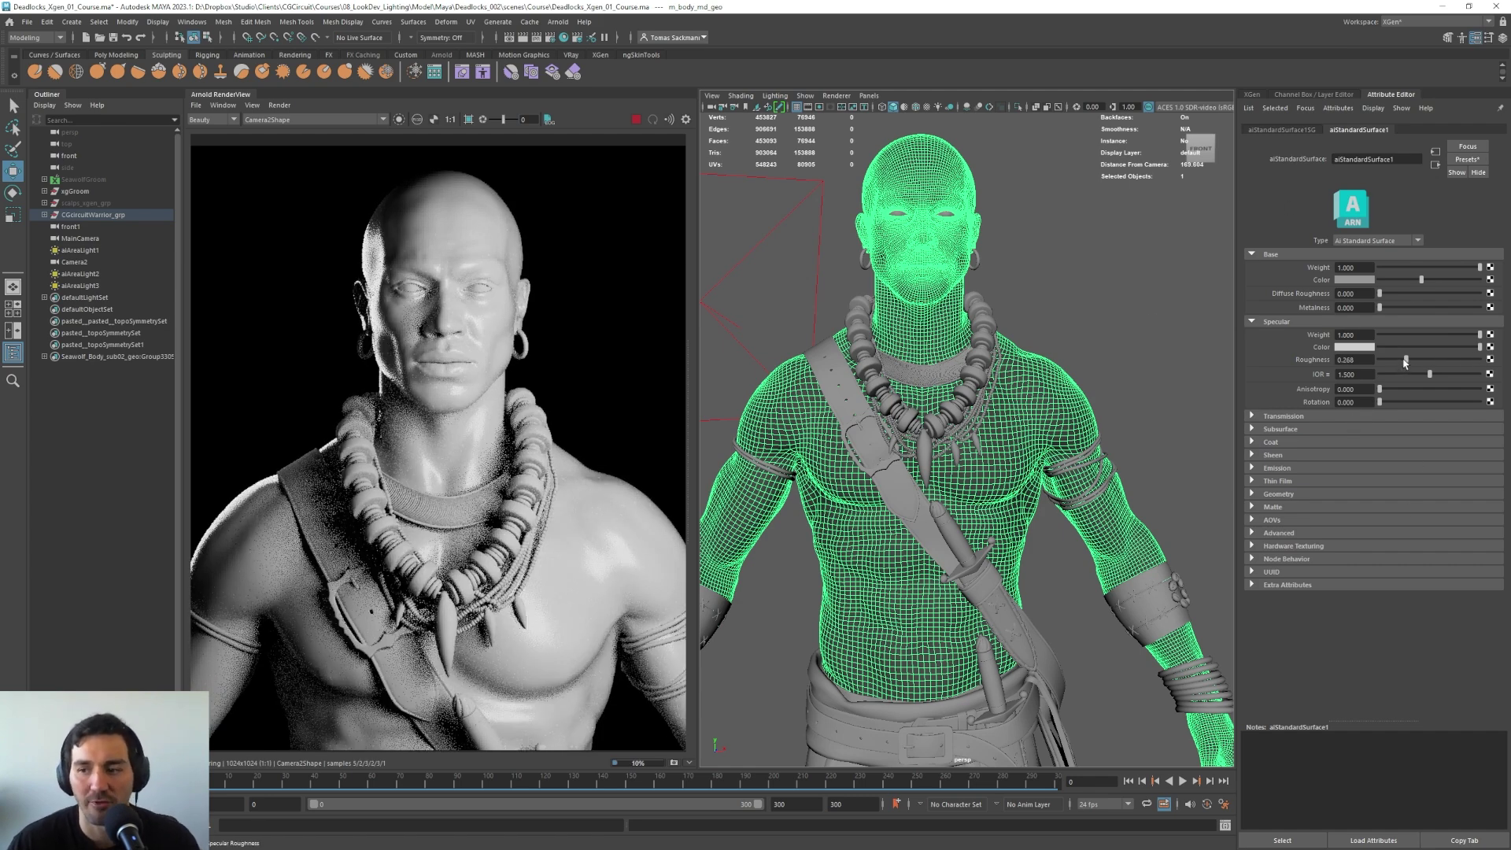
{"action": "left_click_drag", "start_coordinate": [1406, 360], "coordinate": [1402, 362]}
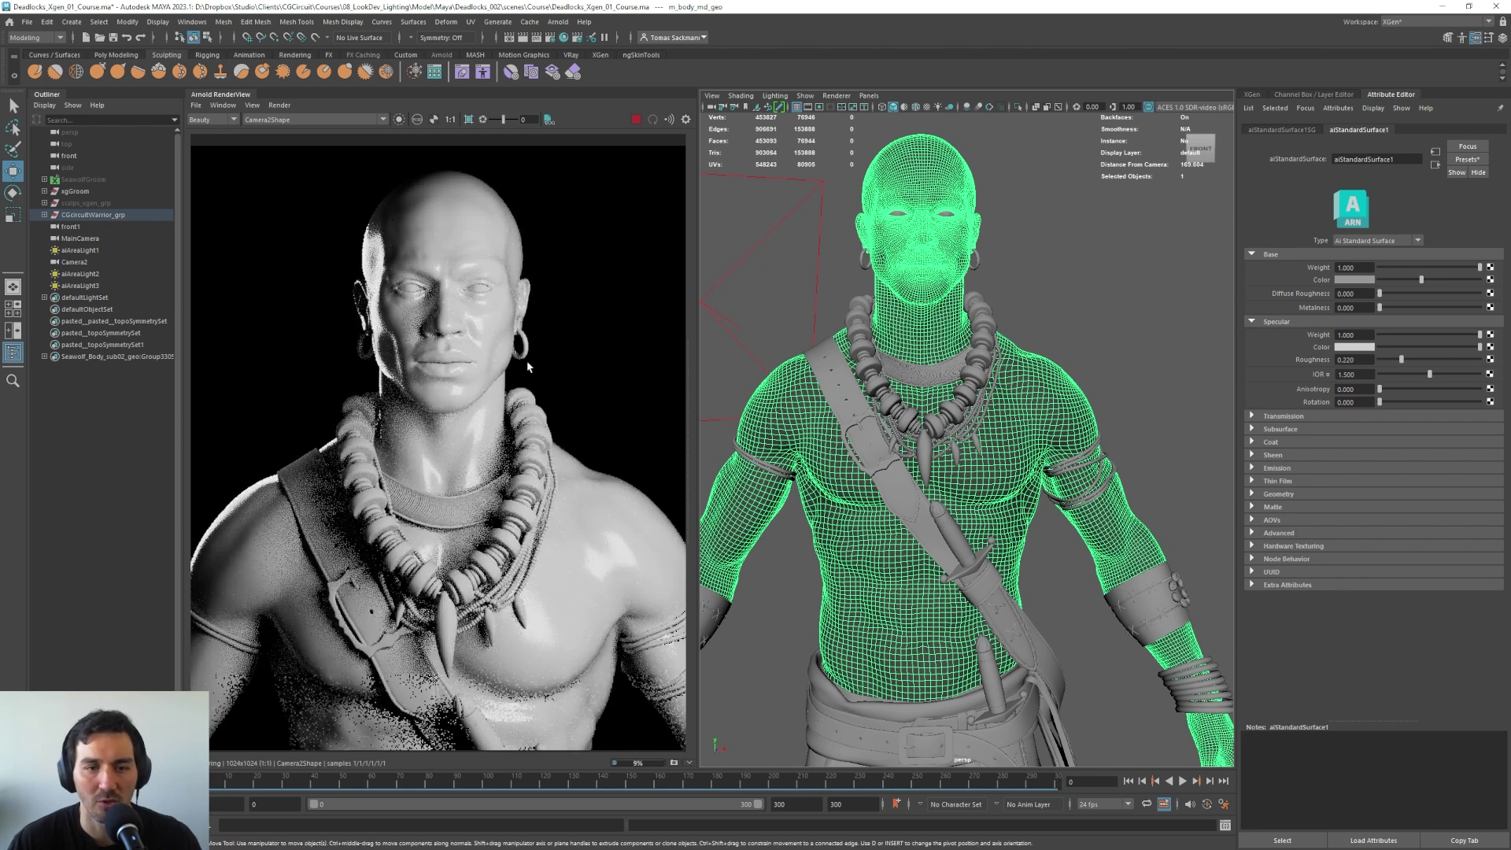
{"action": "left_click", "coordinate": [1421, 280]}
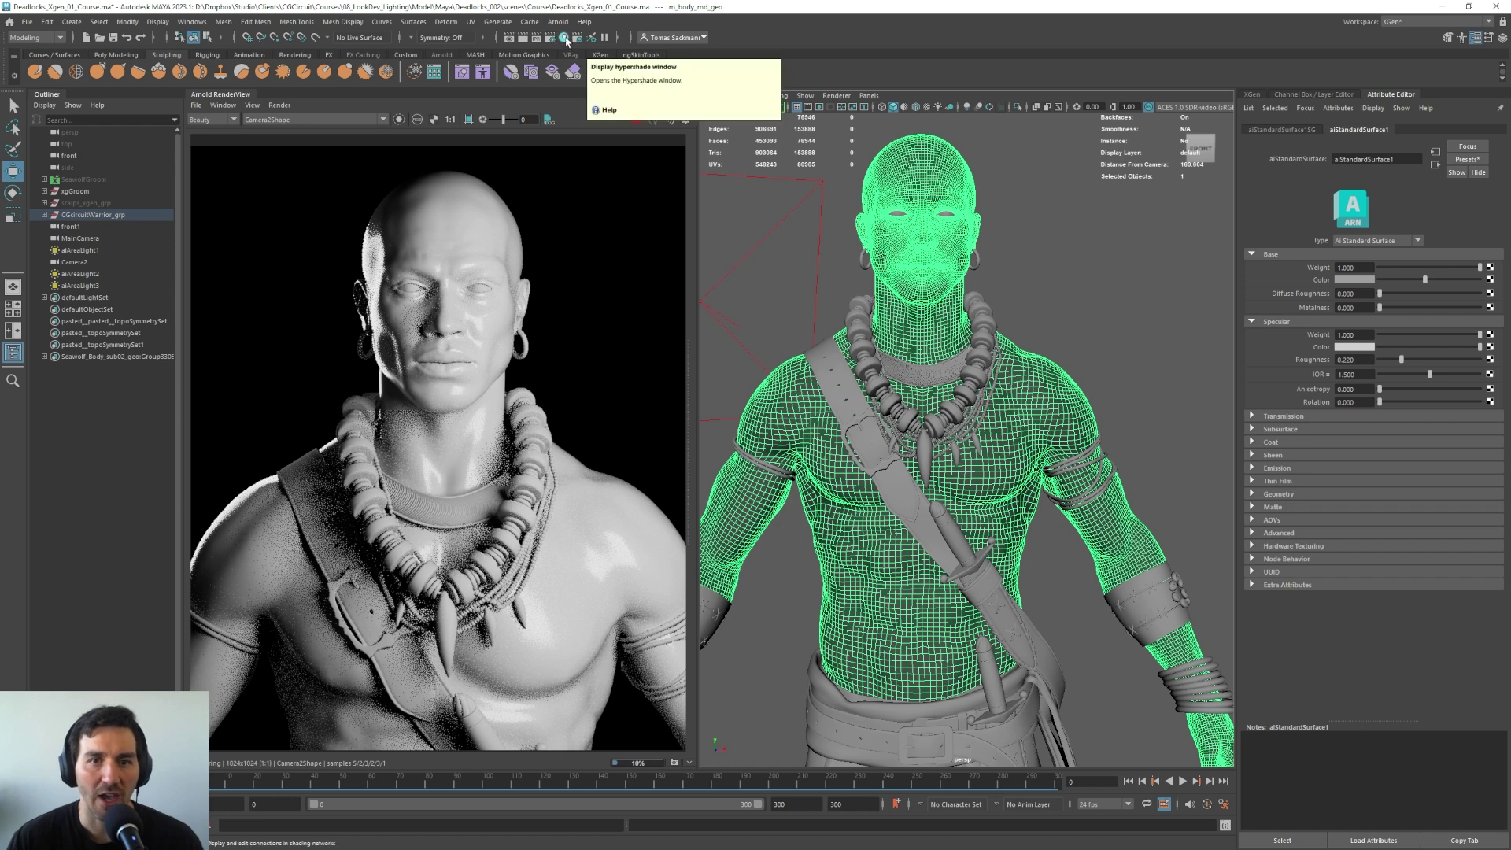
{"action": "left_click", "coordinate": [564, 38]}
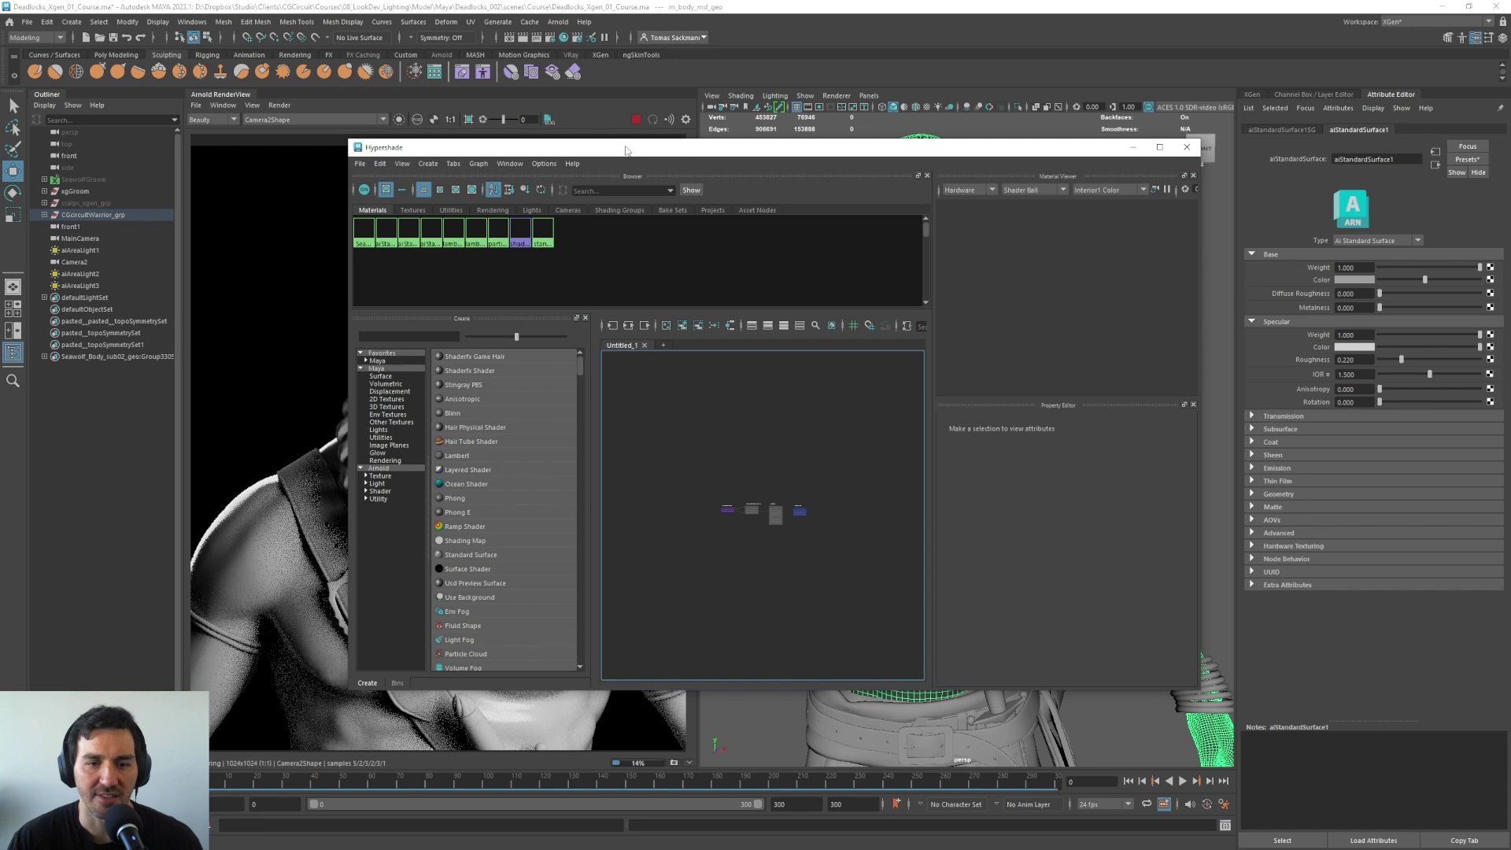
{"action": "left_click_drag", "start_coordinate": [620, 150], "coordinate": [598, 150]}
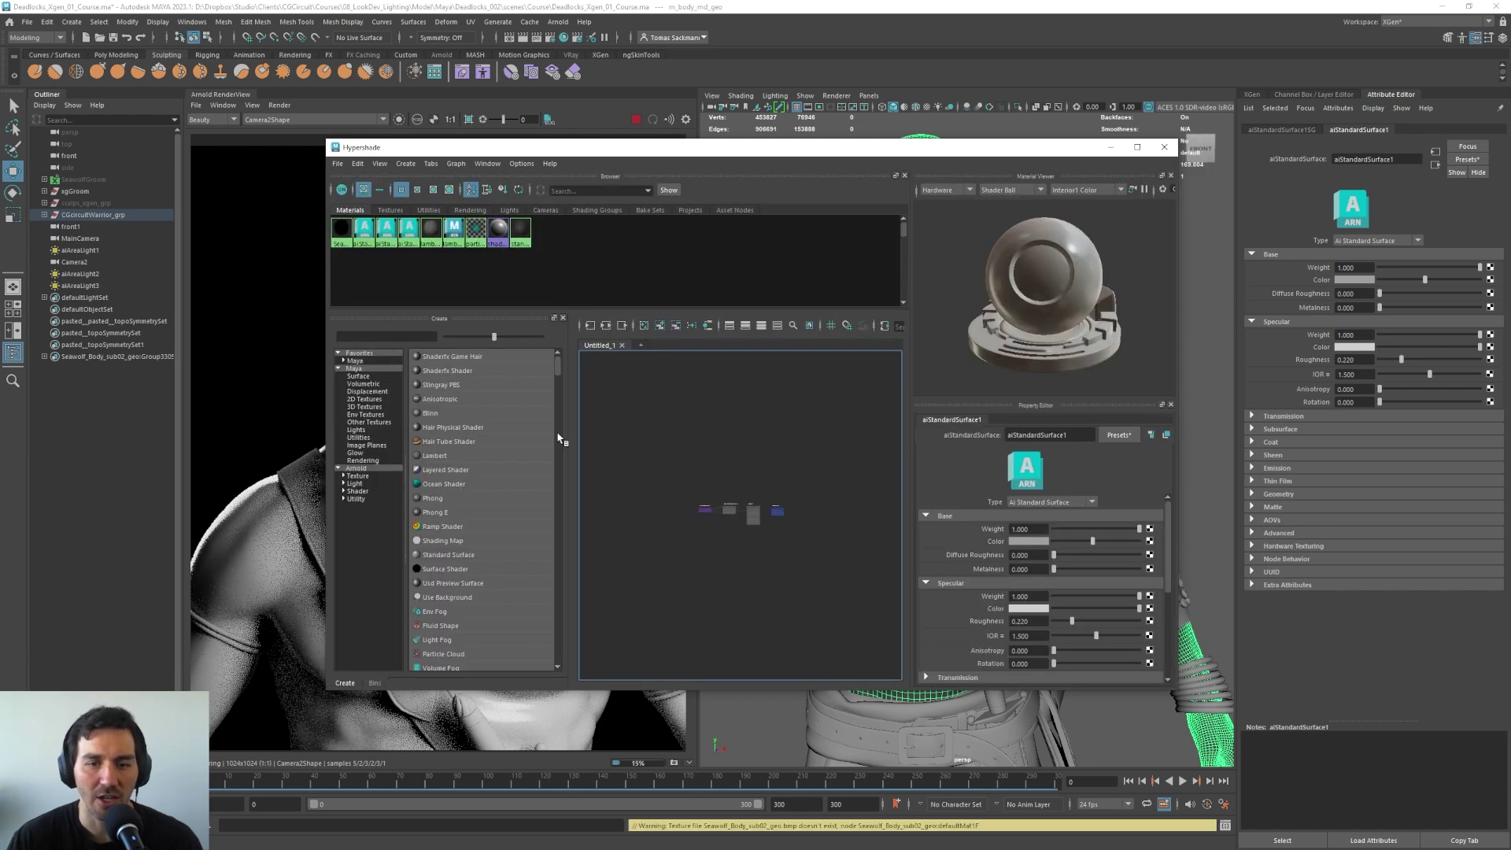
{"action": "left_click_drag", "start_coordinate": [562, 434], "coordinate": [493, 426]}
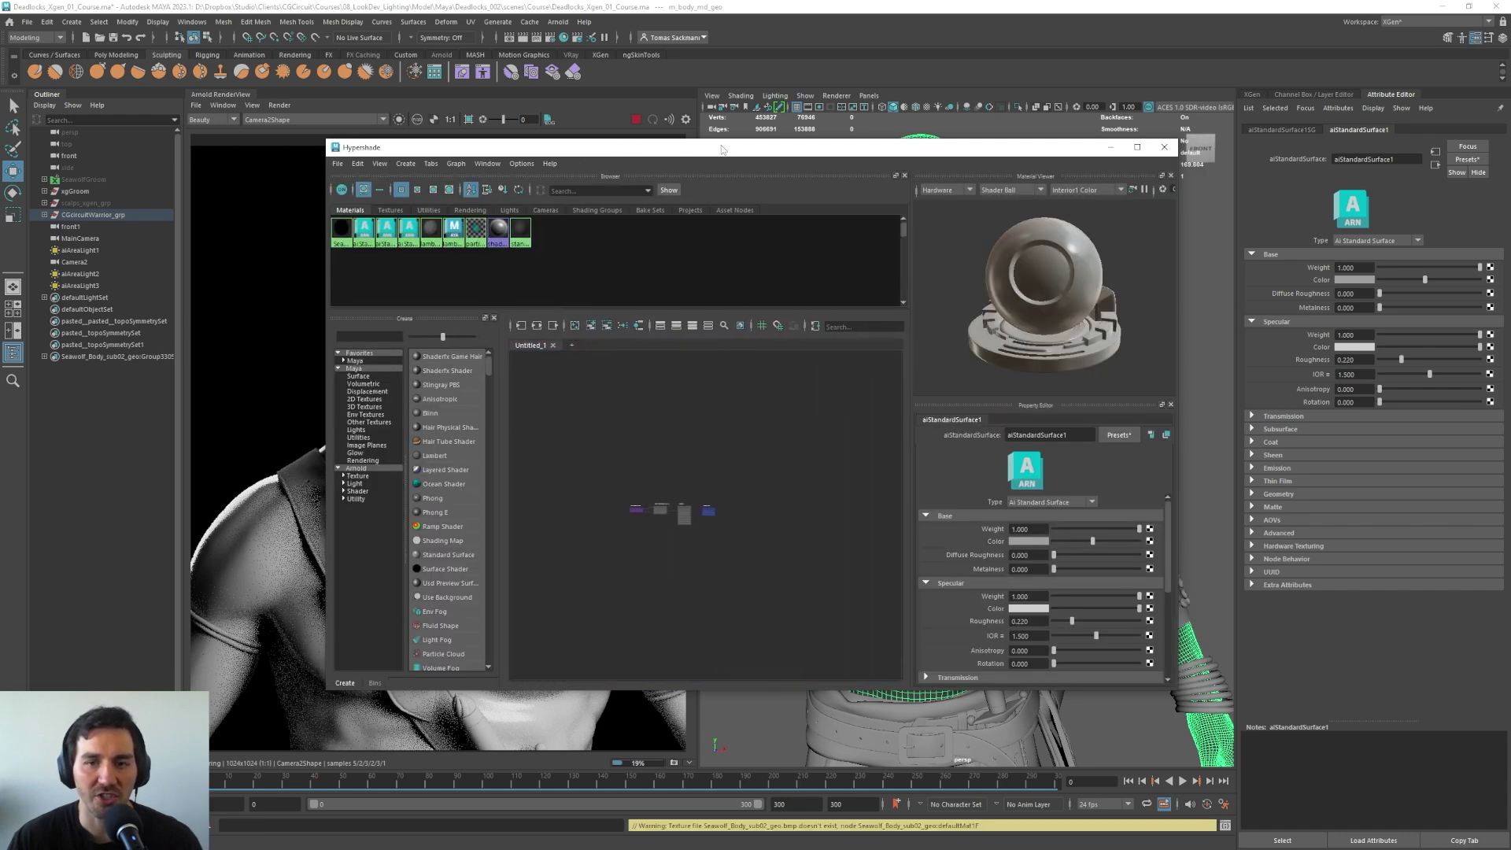
{"action": "left_click_drag", "start_coordinate": [707, 157], "coordinate": [767, 148]}
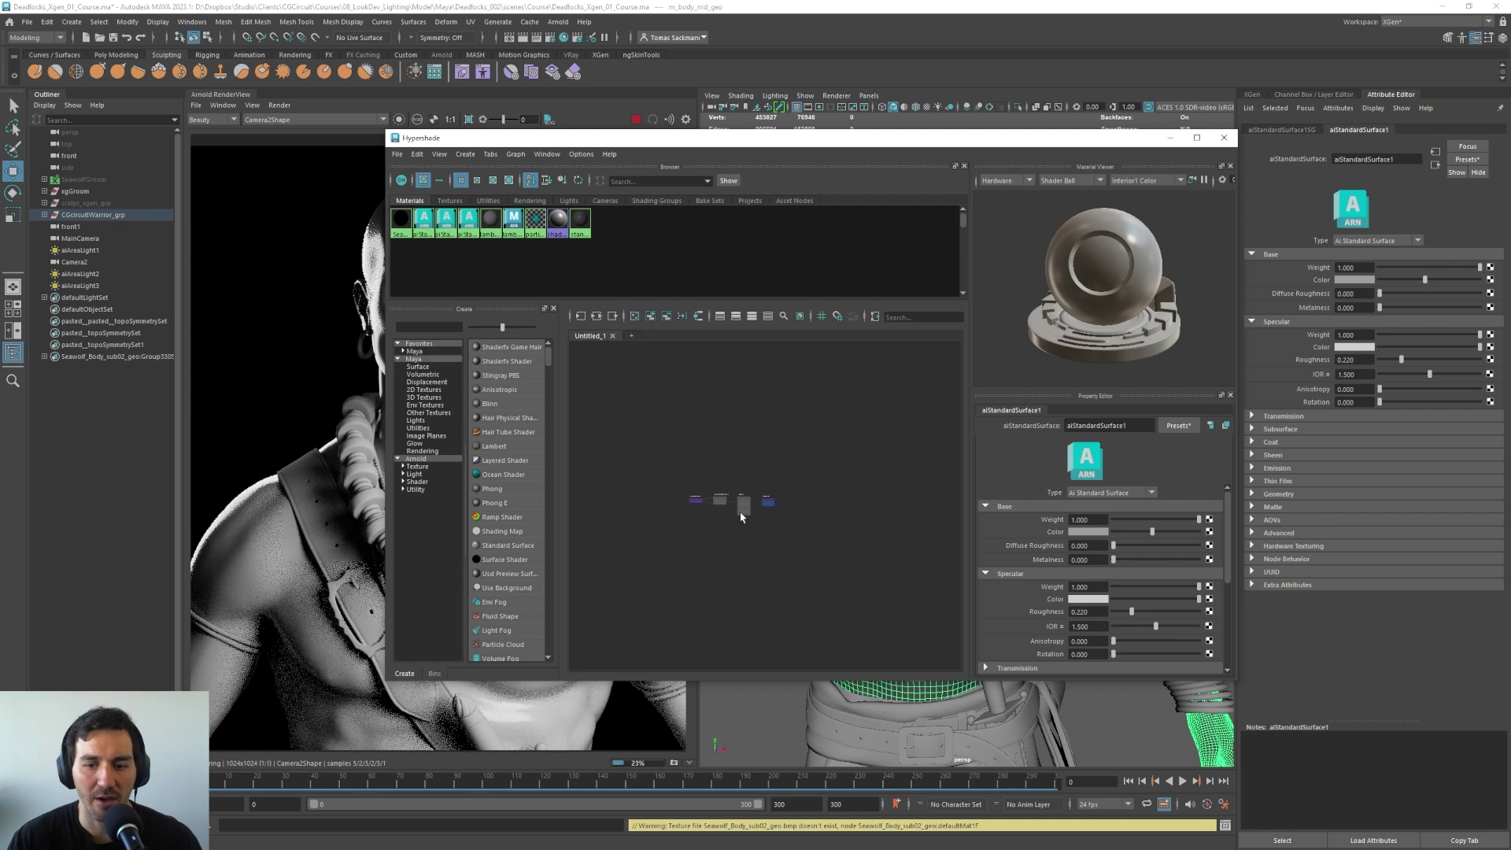
{"action": "scroll", "coordinate": [836, 374], "scroll_direction": "up", "scroll_amount": 5}
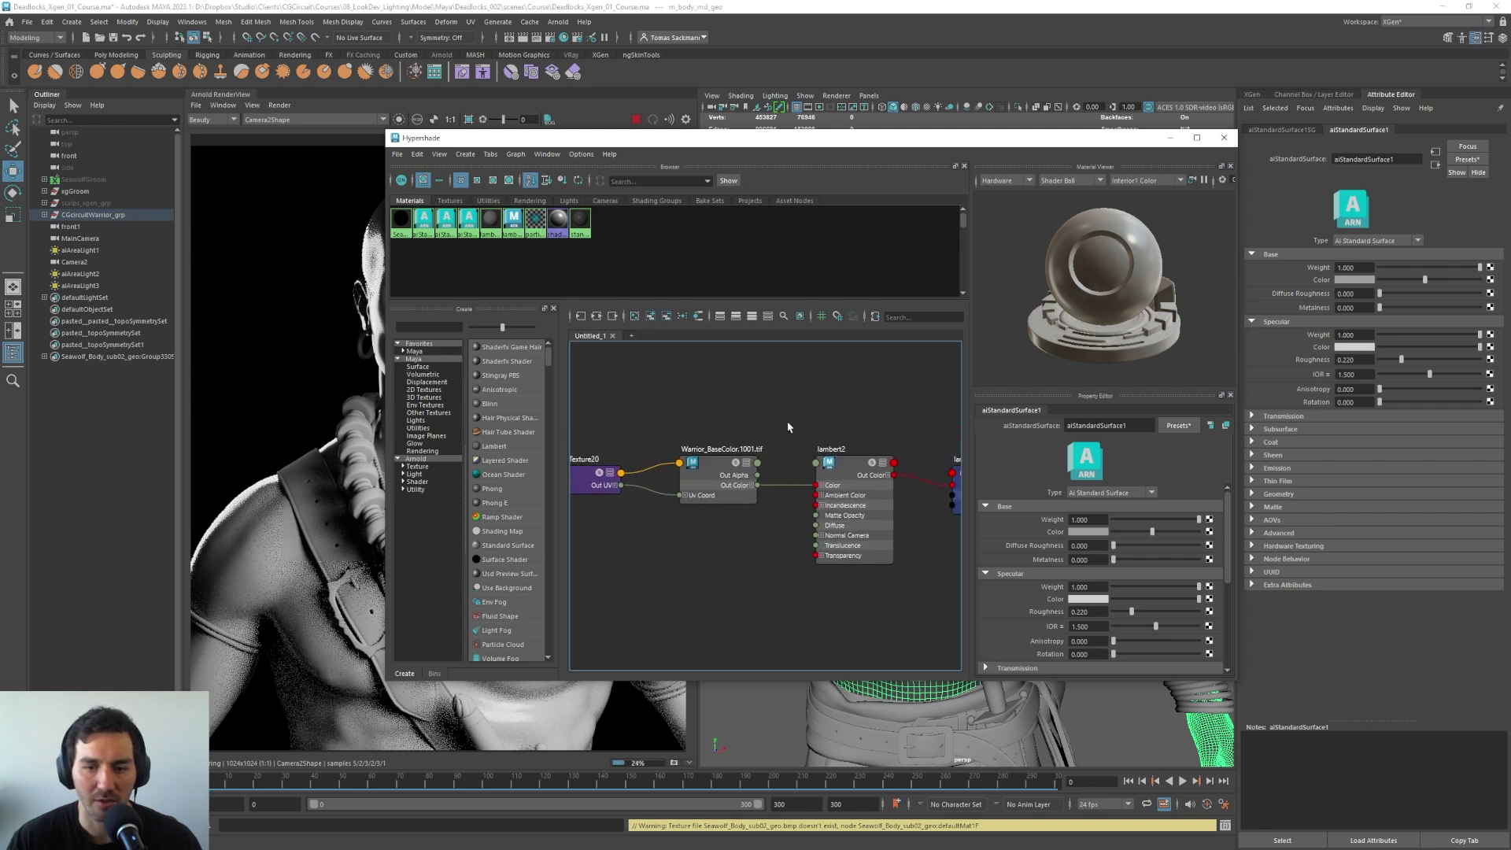
{"action": "left_click", "coordinate": [854, 469]}
{"action": "key", "text": "f"}
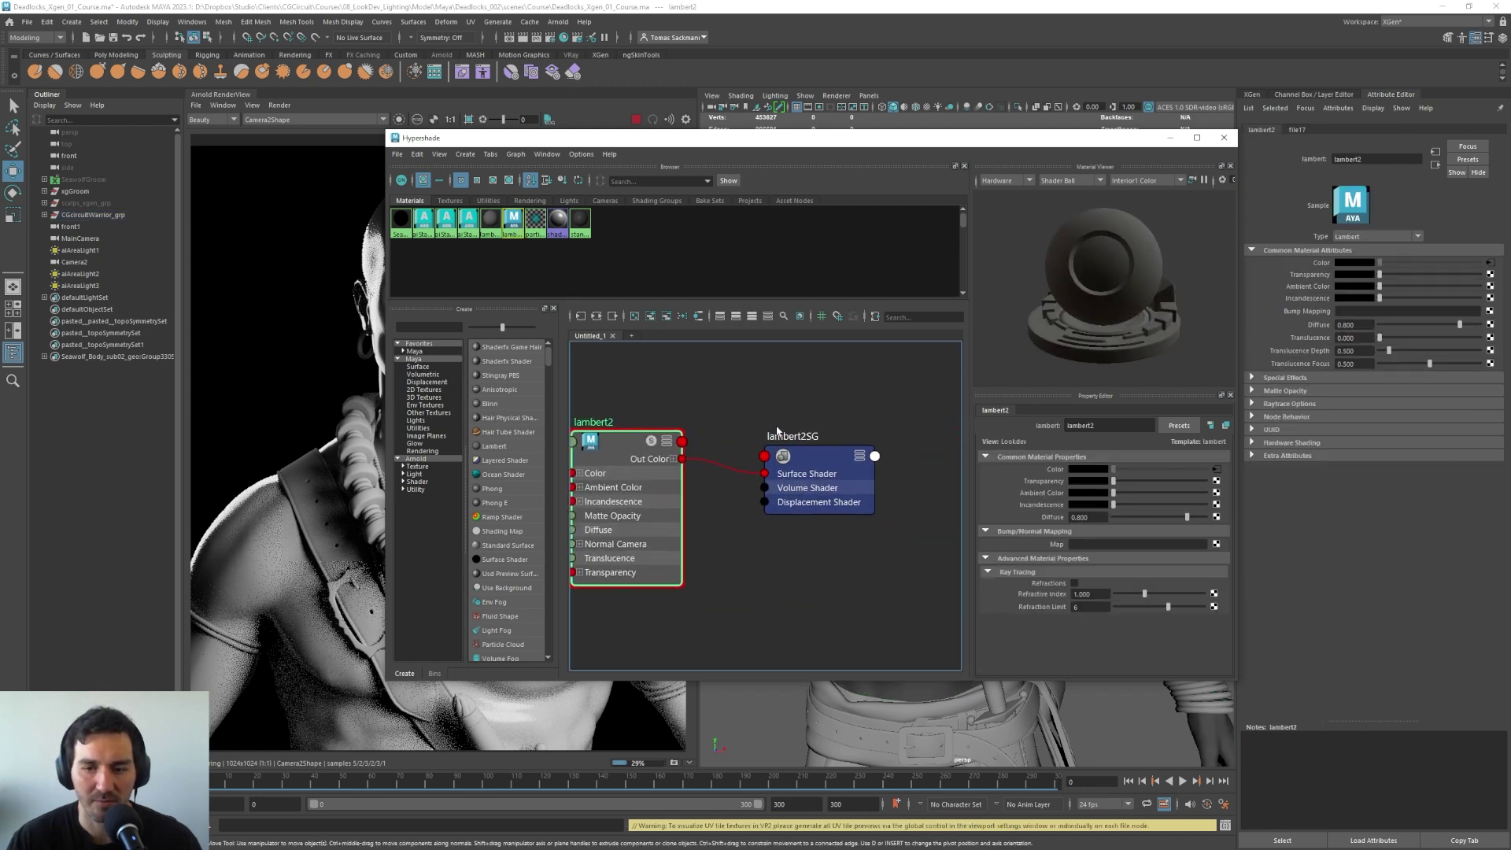
{"action": "left_click_drag", "start_coordinate": [811, 476], "coordinate": [830, 468]}
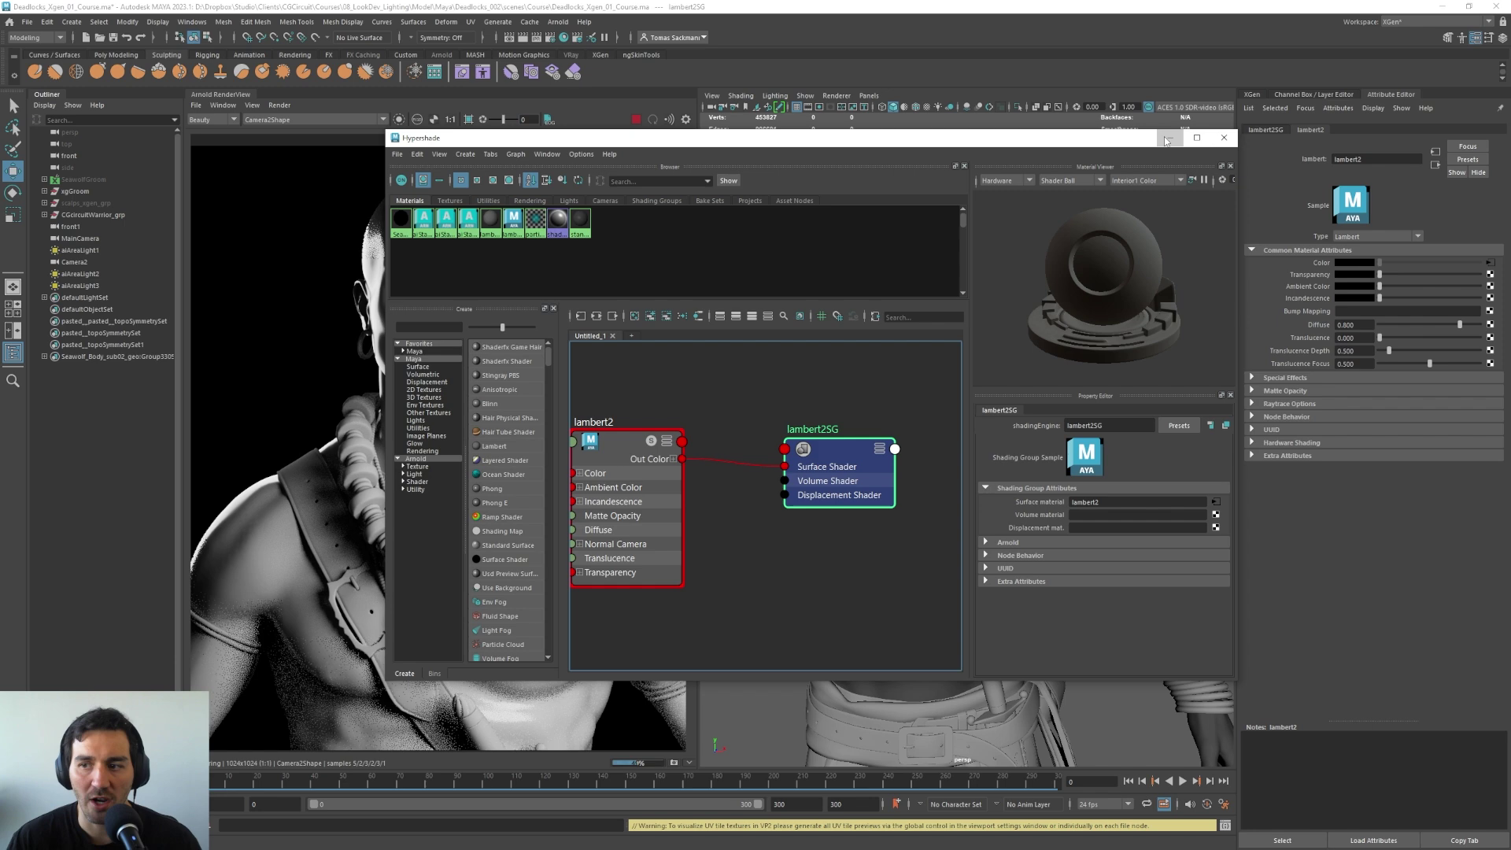
{"action": "left_click", "coordinate": [1223, 137]}
Step: Reselect the body mesh and show aiStandardSurface1's shading group settings
{"action": "left_click", "coordinate": [834, 484]}
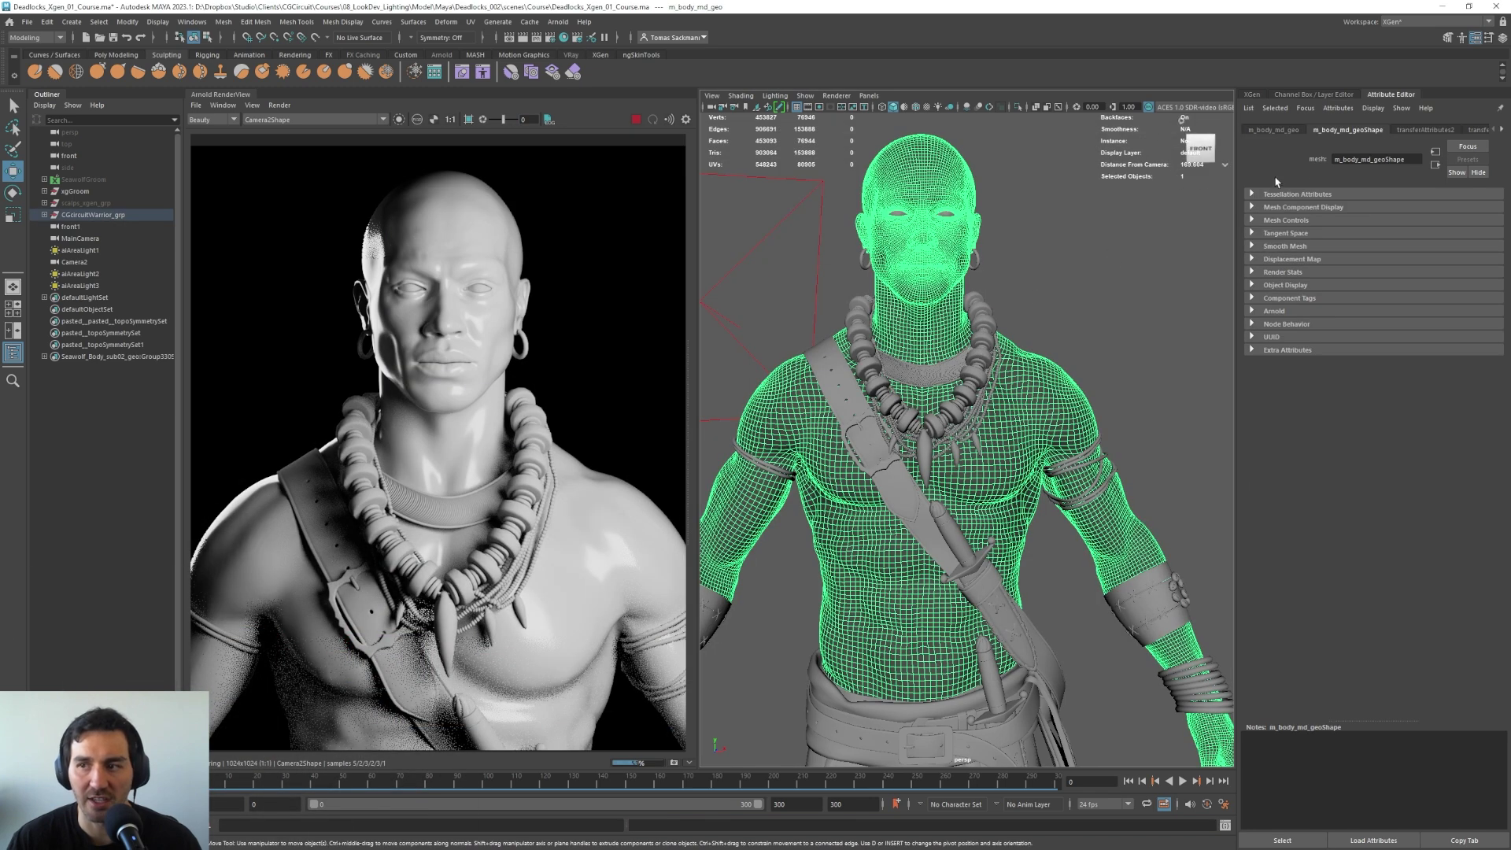
{"action": "left_click", "coordinate": [1502, 130]}
{"action": "left_click", "coordinate": [1502, 130]}
{"action": "left_click", "coordinate": [1503, 130]}
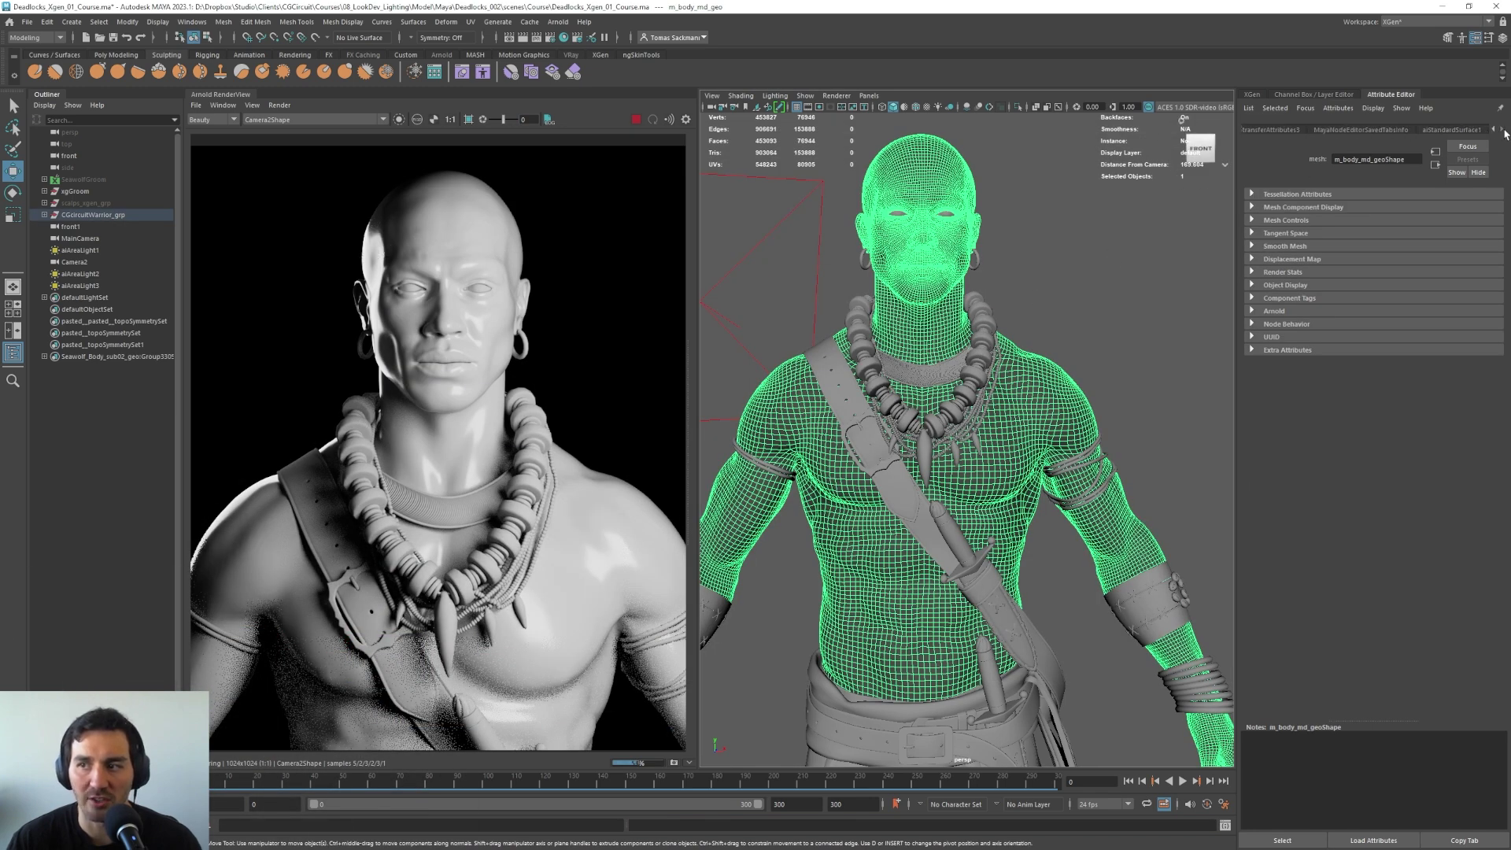
{"action": "left_click", "coordinate": [1455, 130]}
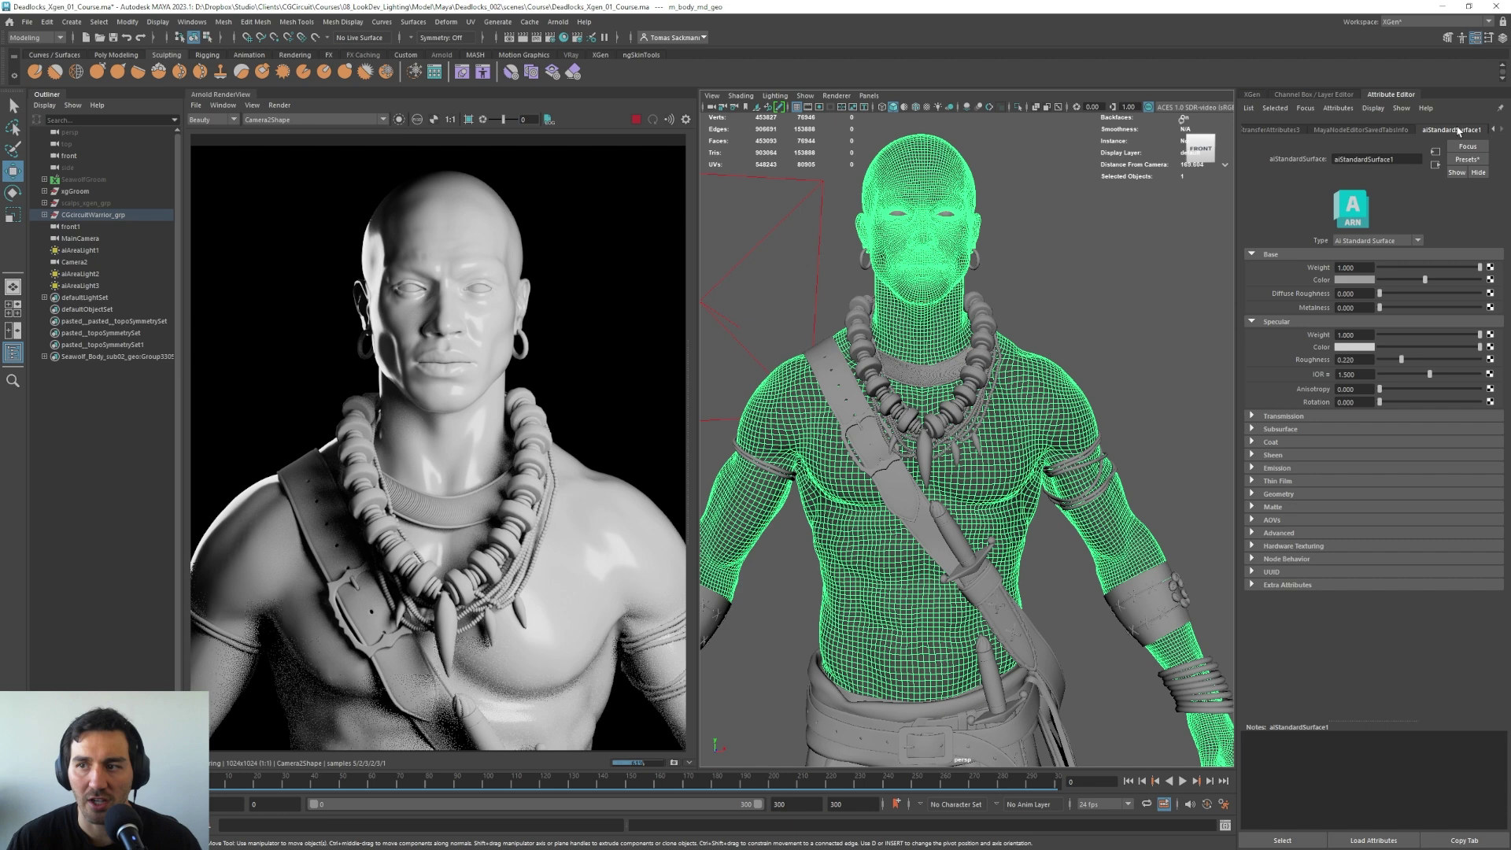
{"action": "left_click", "coordinate": [1435, 171]}
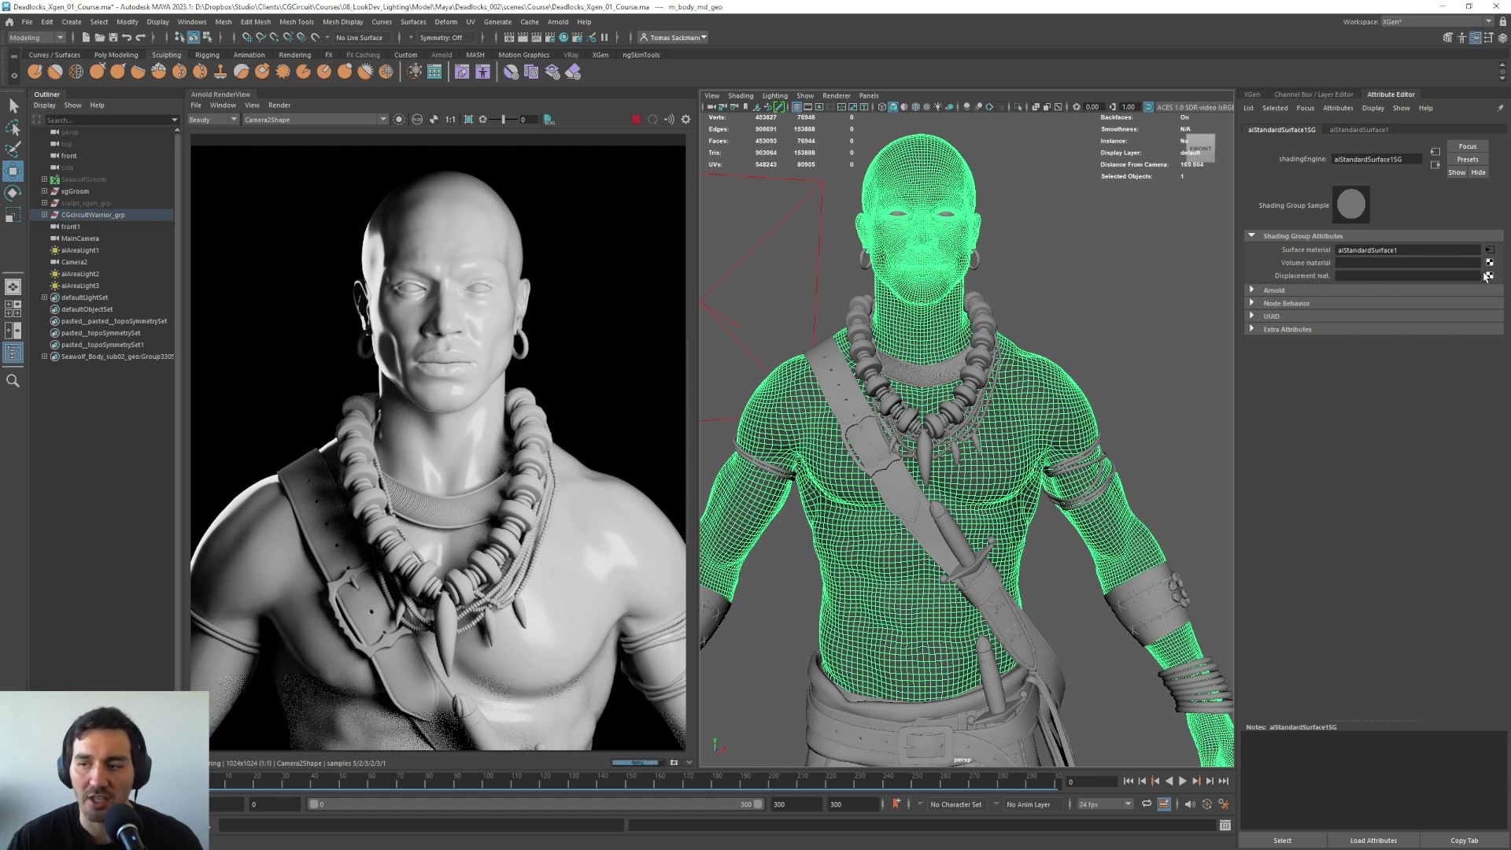
Step: Stop the Arnold render and connect a file-texture displacement shader to the displacement input
{"action": "left_click", "coordinate": [636, 119]}
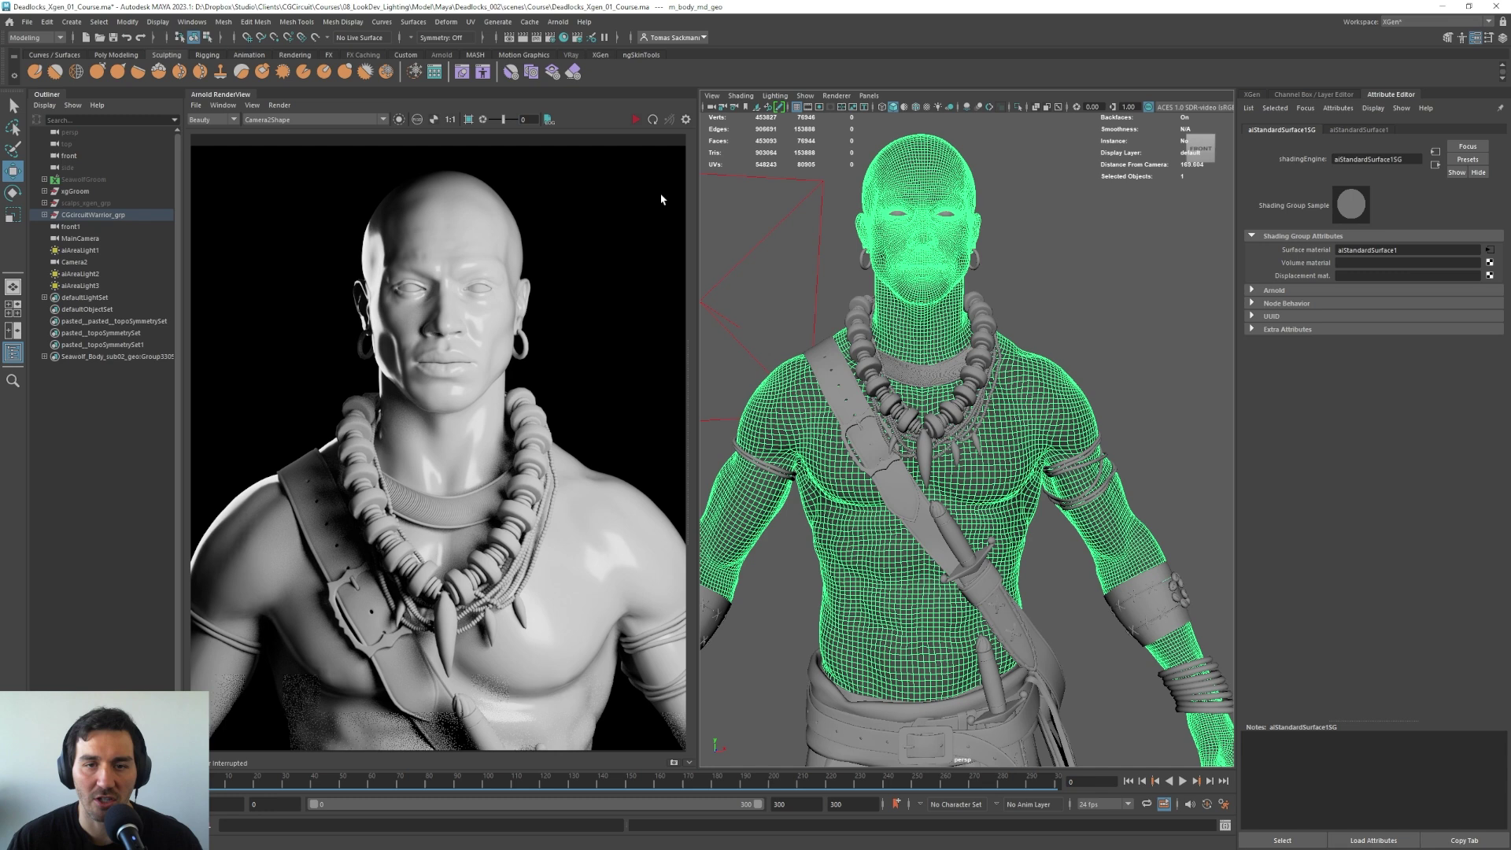
{"action": "left_click", "coordinate": [1492, 278]}
{"action": "left_click", "coordinate": [541, 331]}
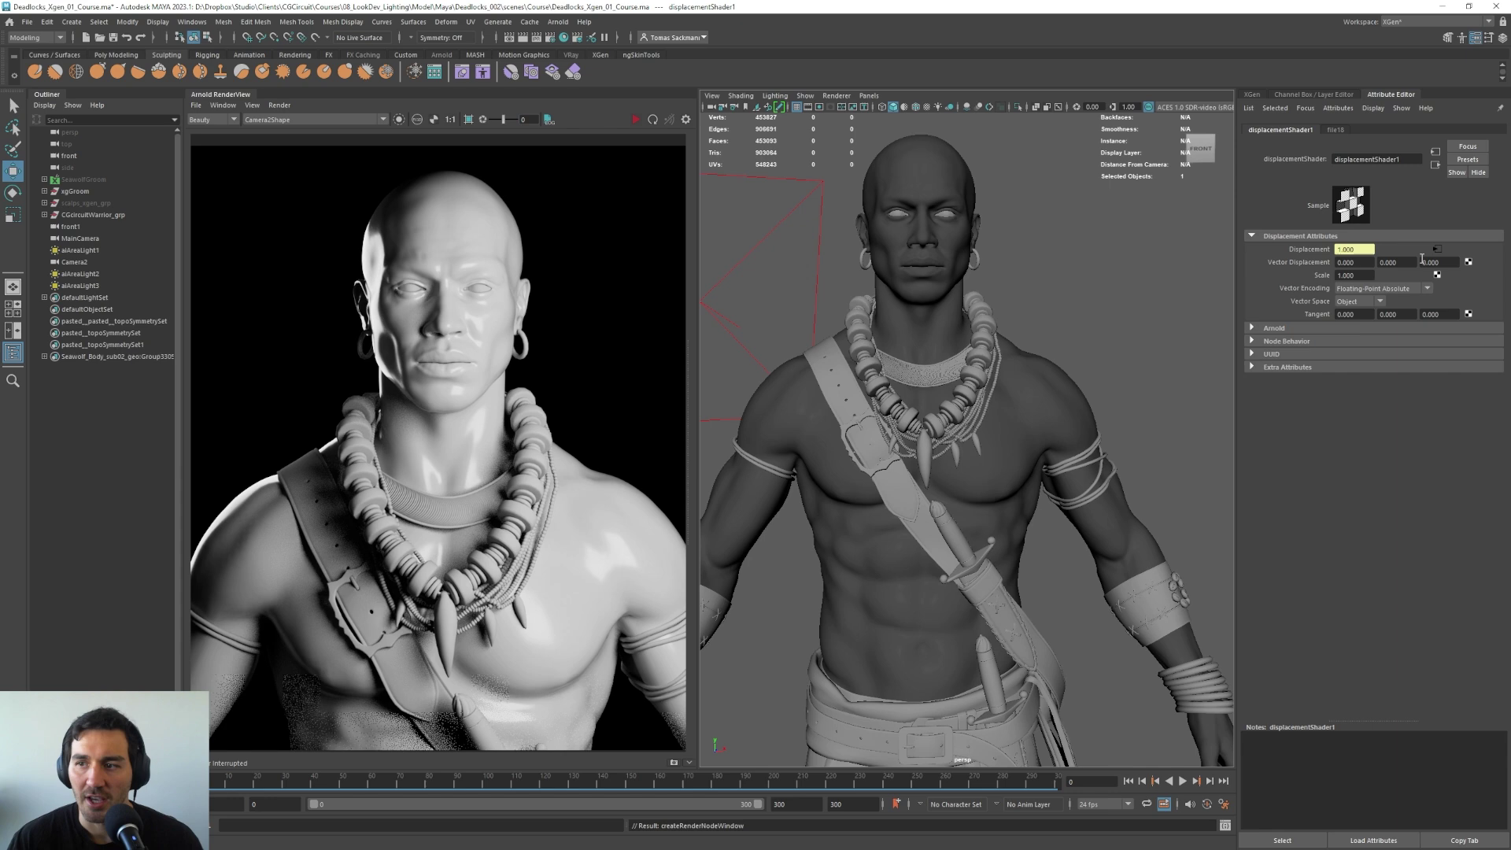
{"action": "left_click", "coordinate": [1340, 131]}
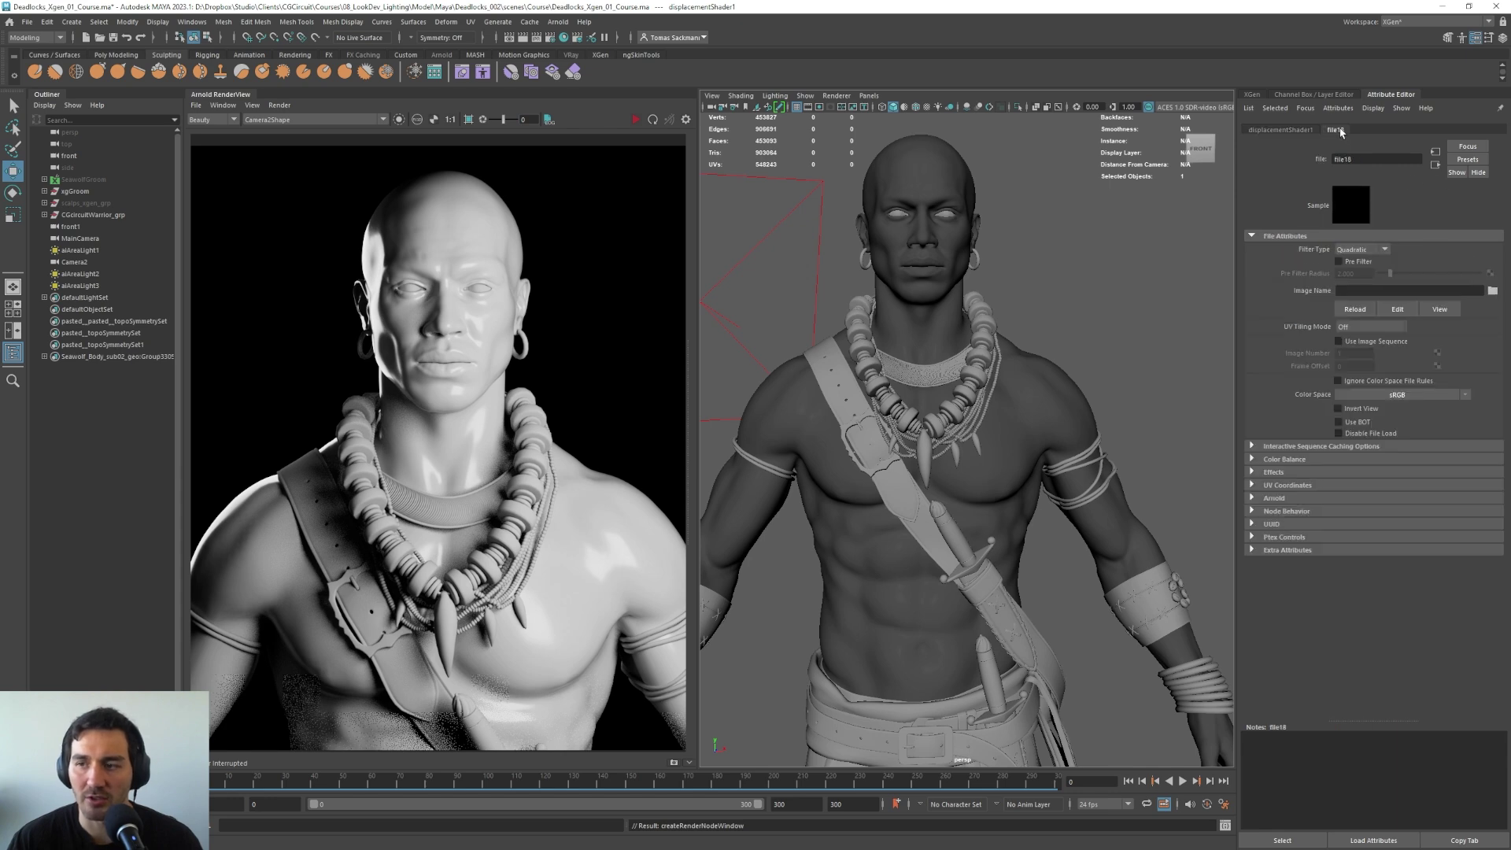
{"action": "left_click", "coordinate": [1292, 131]}
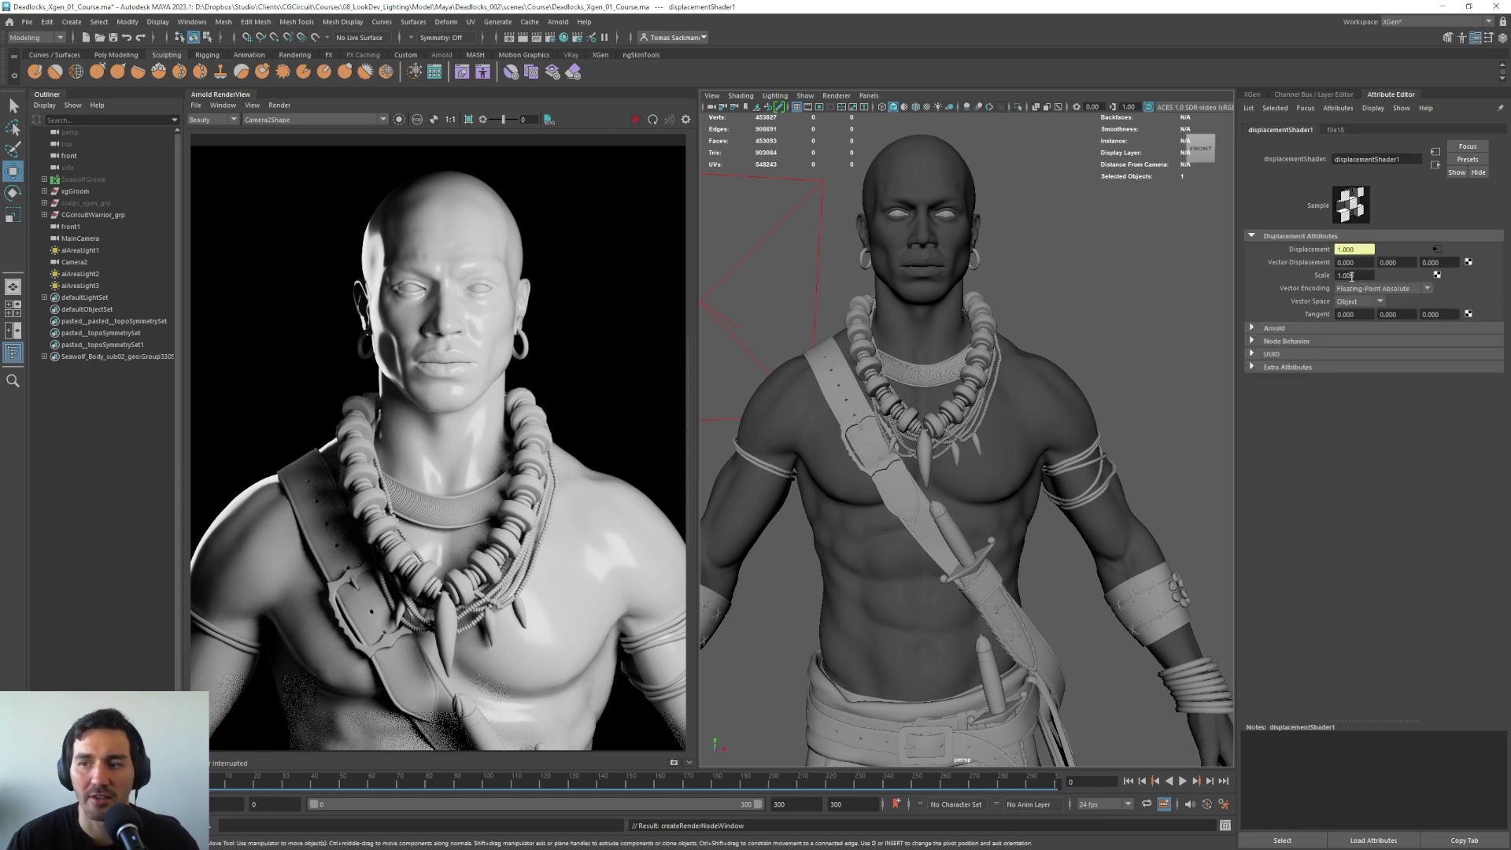
Step: Set file18's Filter Type to Off and browse for its image file
{"action": "left_click", "coordinate": [1336, 130]}
{"action": "left_click", "coordinate": [1369, 248]}
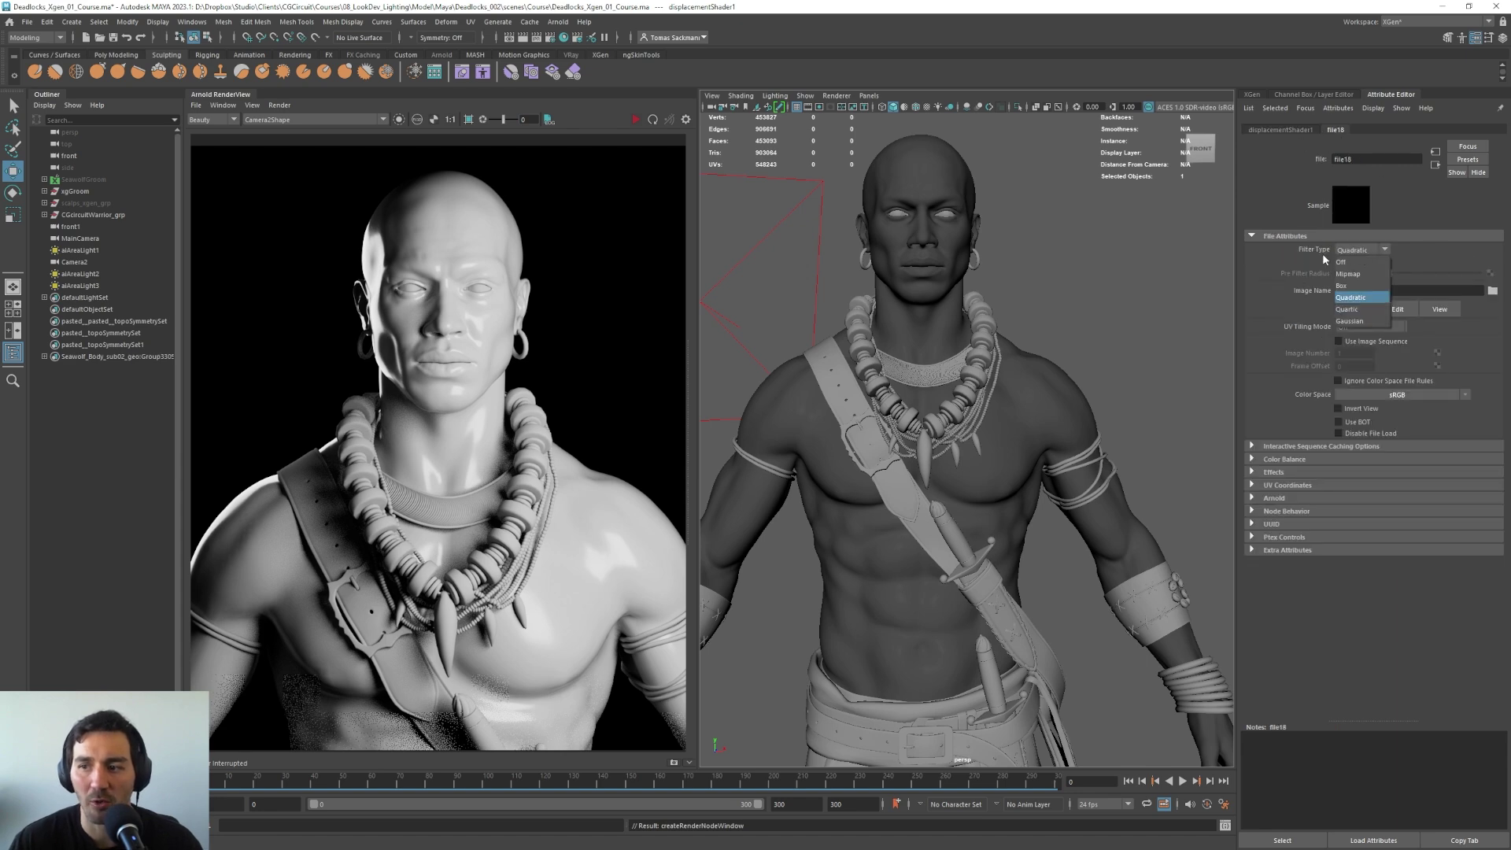
{"action": "left_click", "coordinate": [1361, 260]}
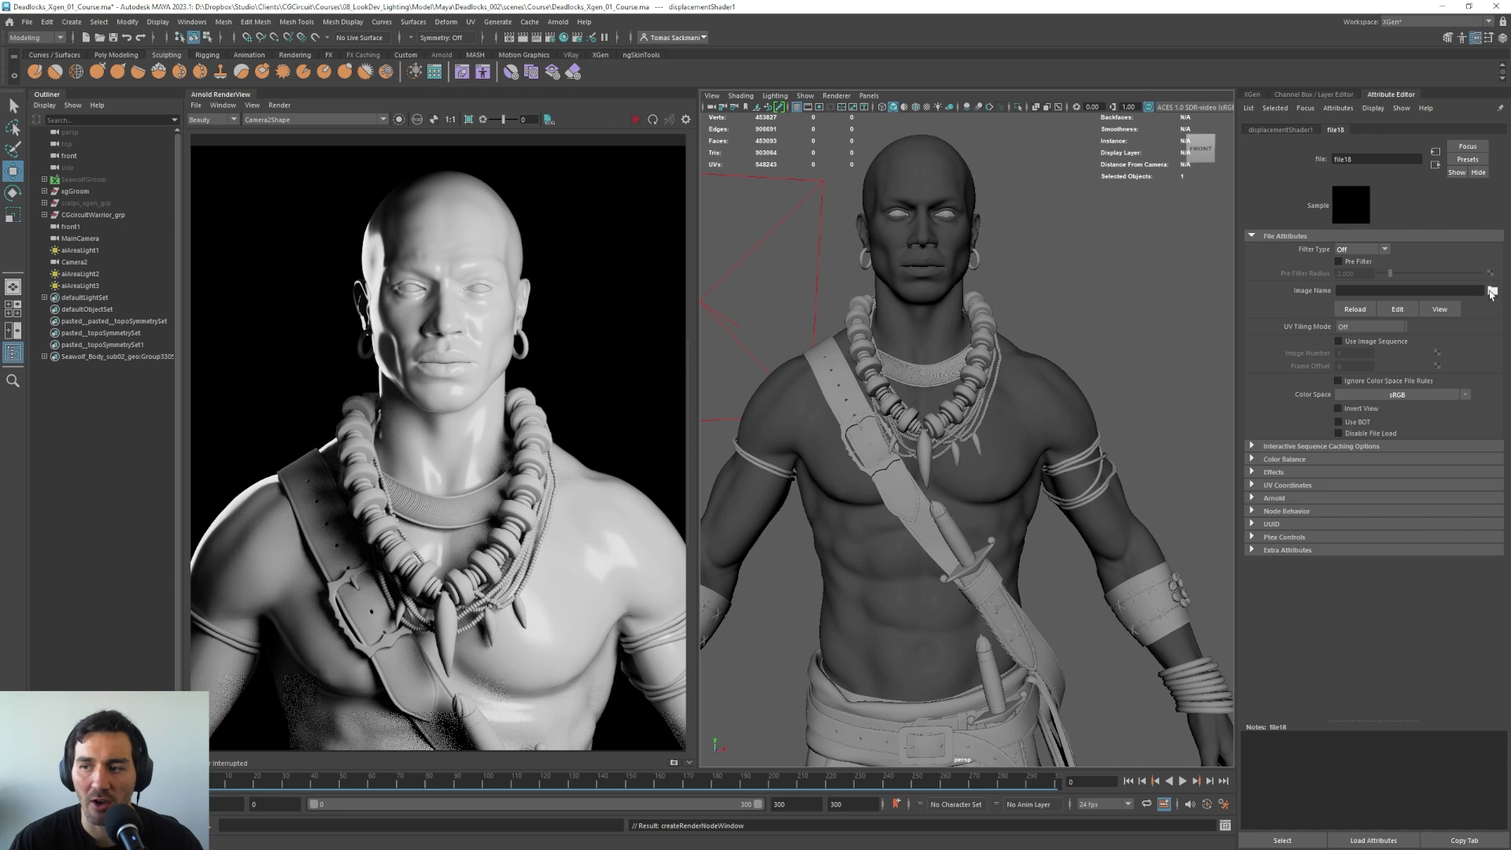
{"action": "left_click", "coordinate": [1491, 291]}
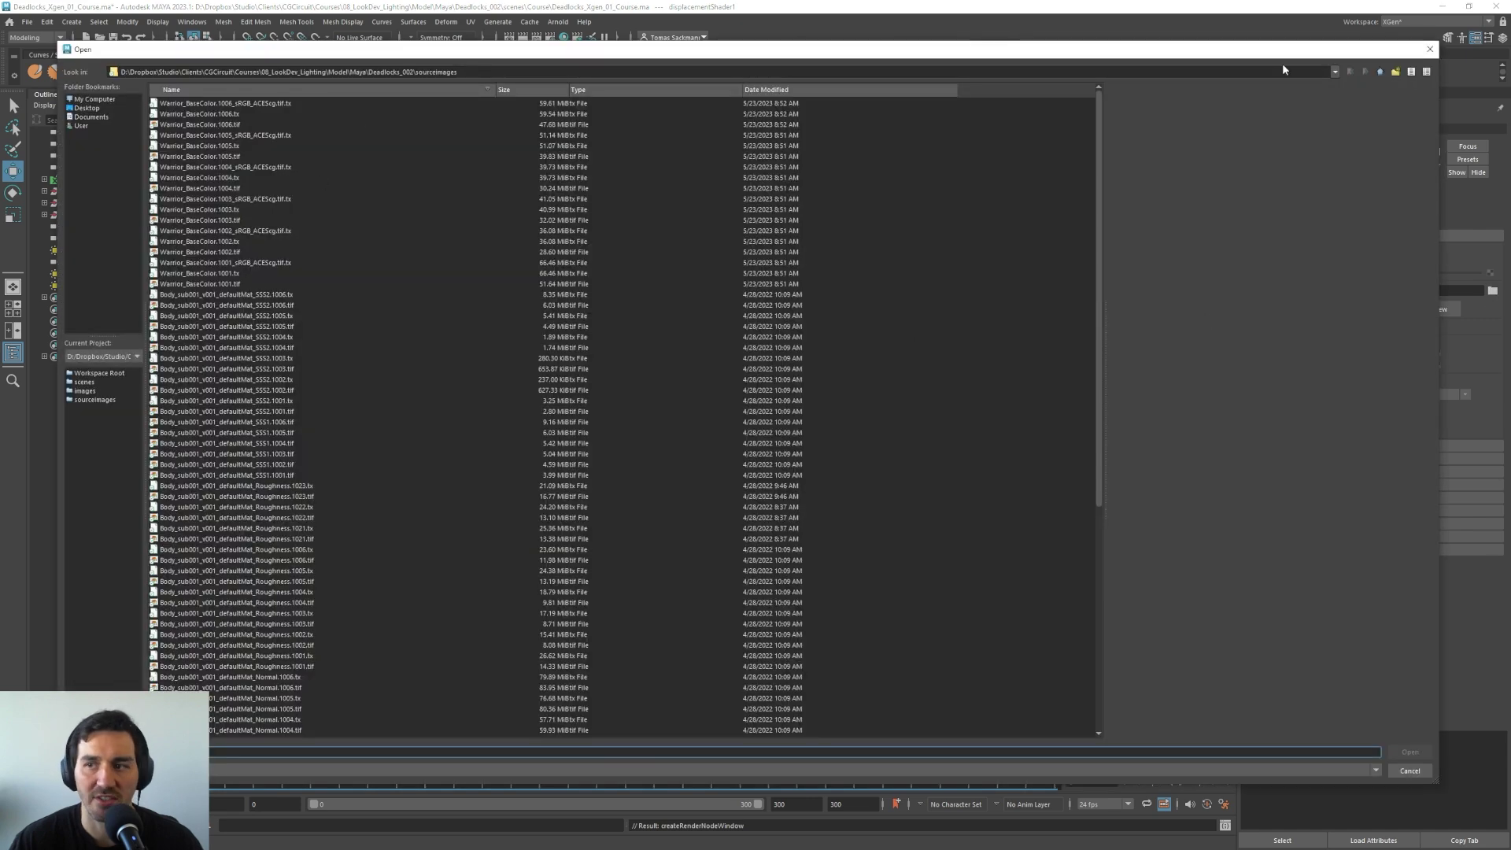
Step: Load Warrior_body_DM.1001.exr from sourceimages/DSP as file18's image
{"action": "scroll", "coordinate": [498, 382], "scroll_direction": "down", "scroll_amount": 10}
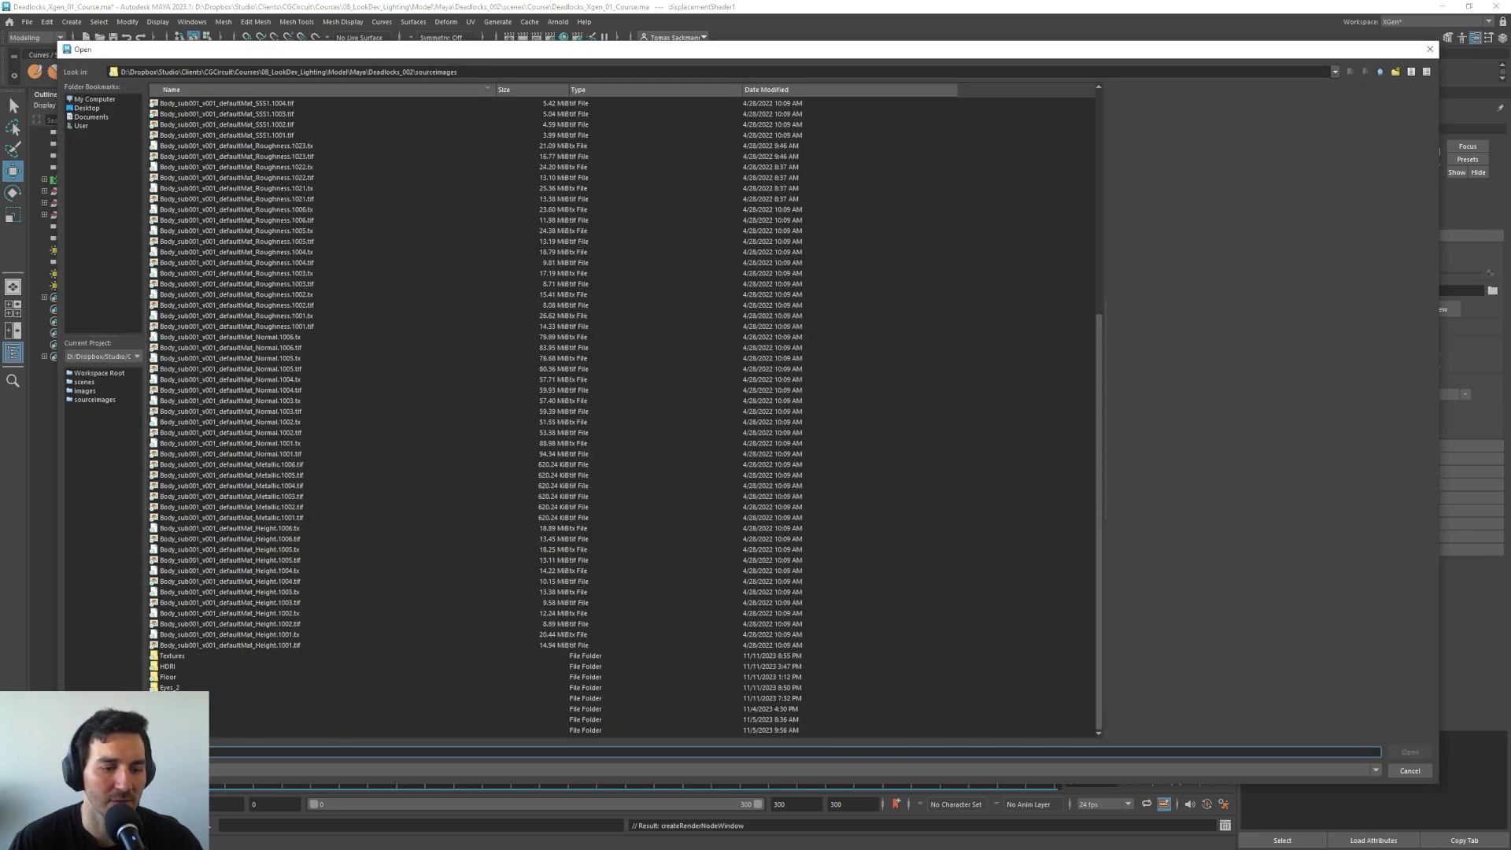
{"action": "double_click", "coordinate": [170, 708]}
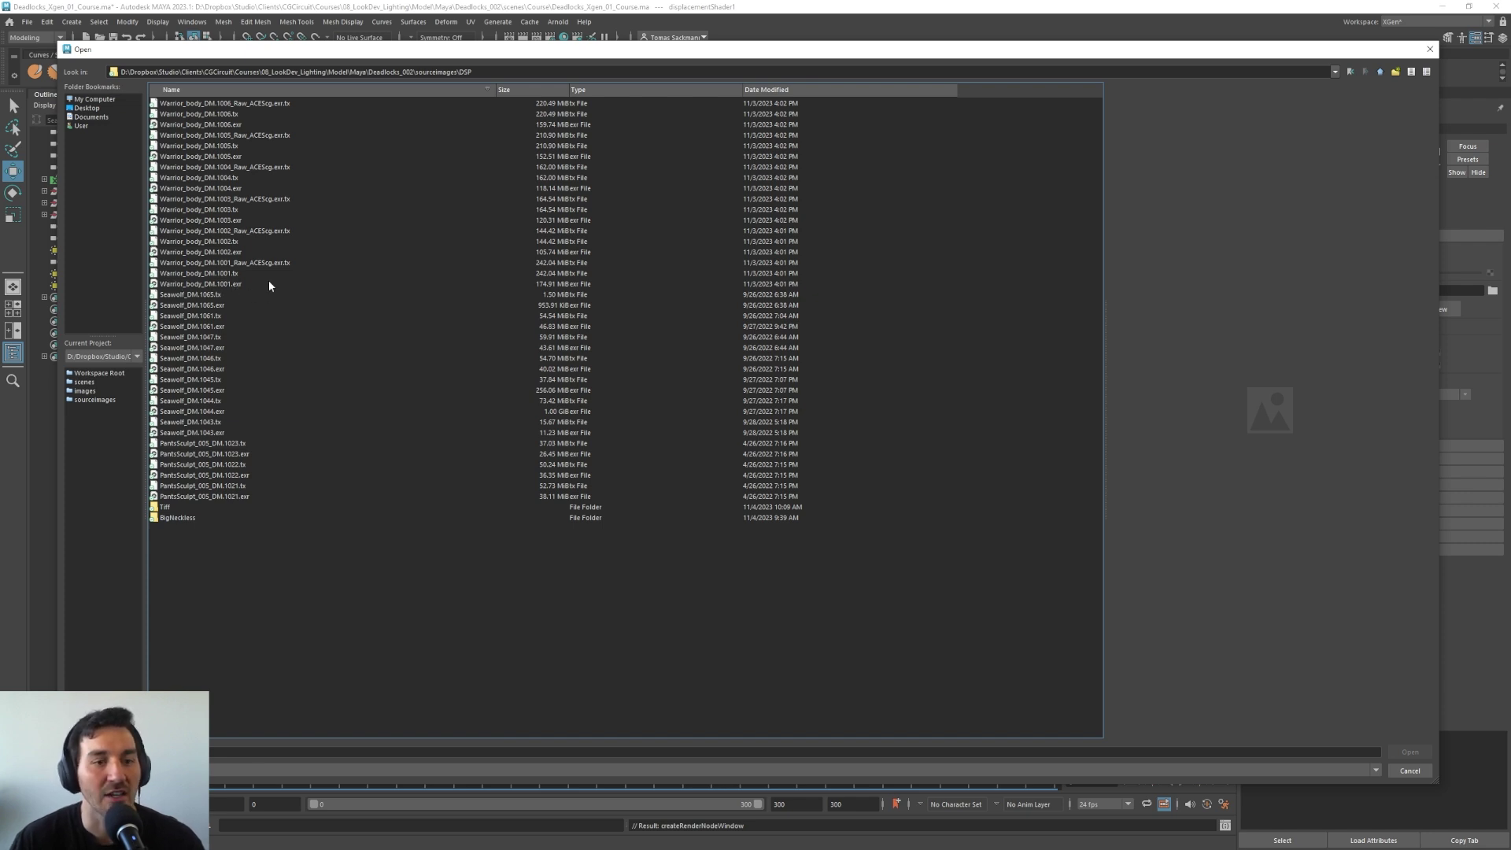
{"action": "left_click", "coordinate": [224, 284]}
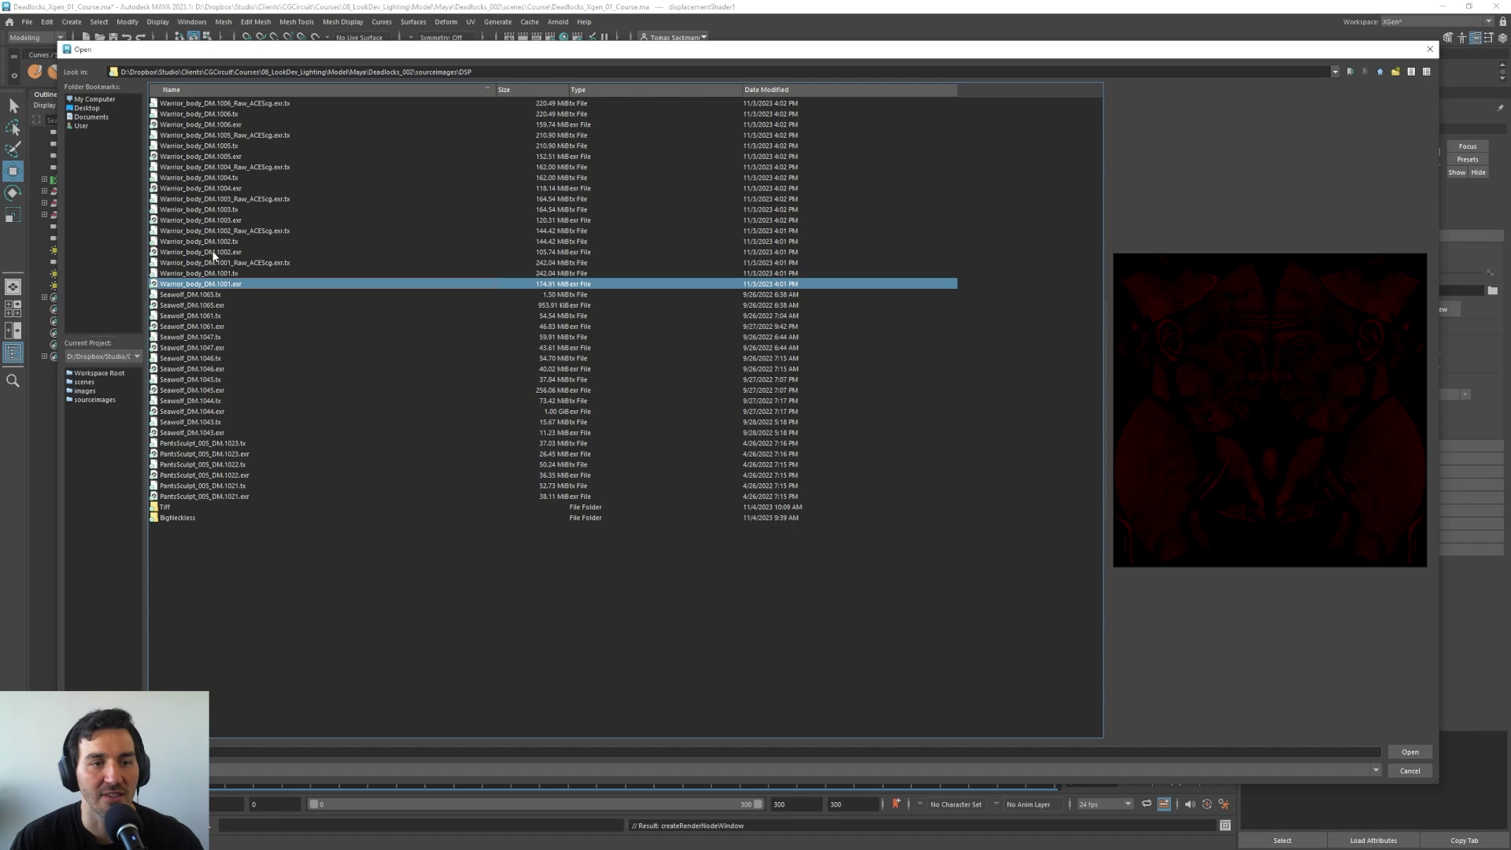
{"action": "left_click", "coordinate": [1411, 752]}
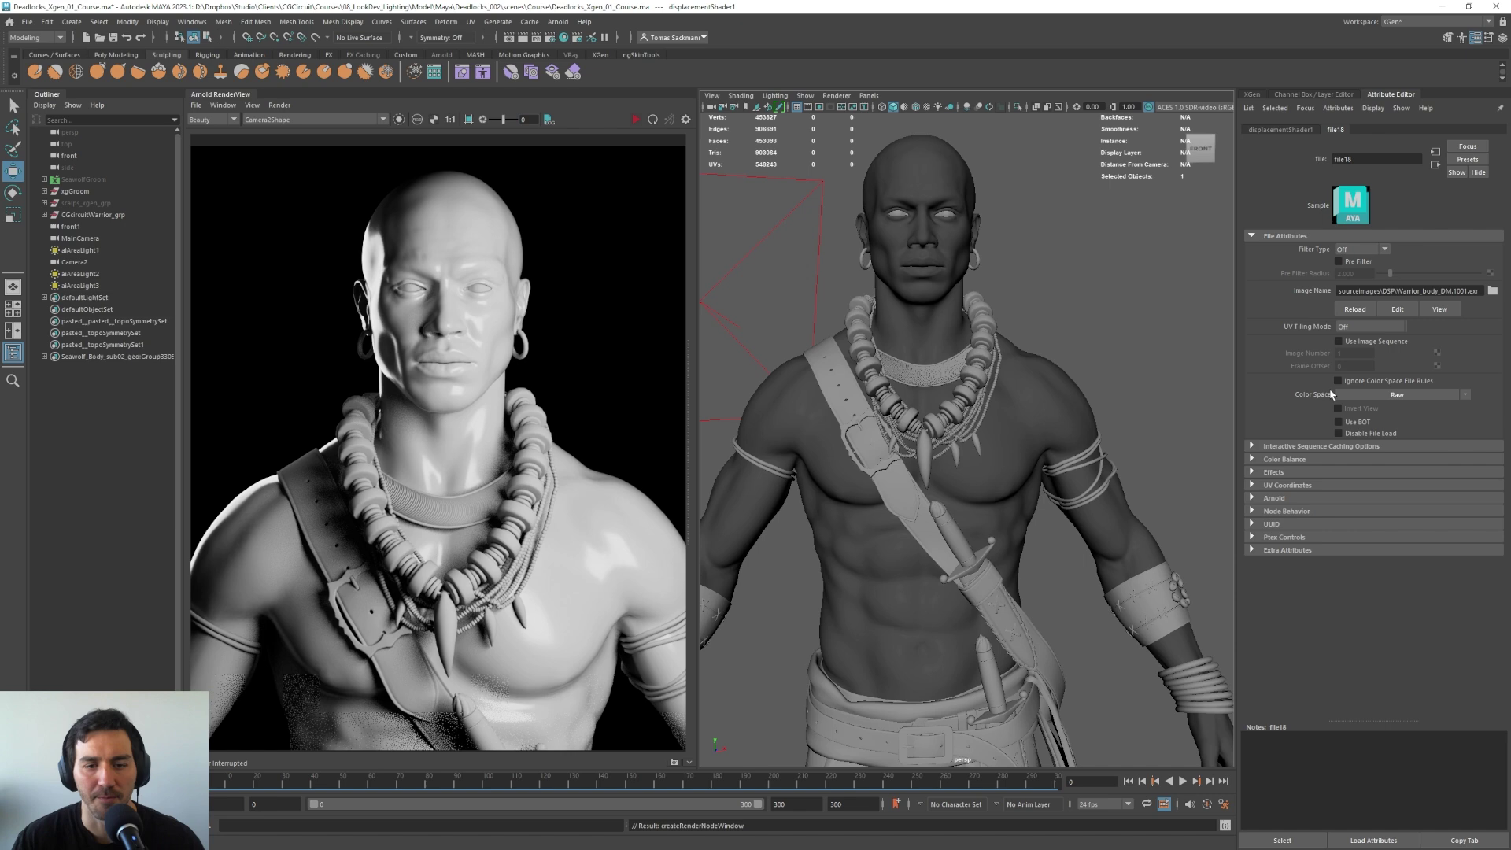
Step: Set file18's UV Tiling Mode to UDIM (Mari), enable the <UDIM> token, and keep colour space Raw
{"action": "left_click", "coordinate": [1383, 327]}
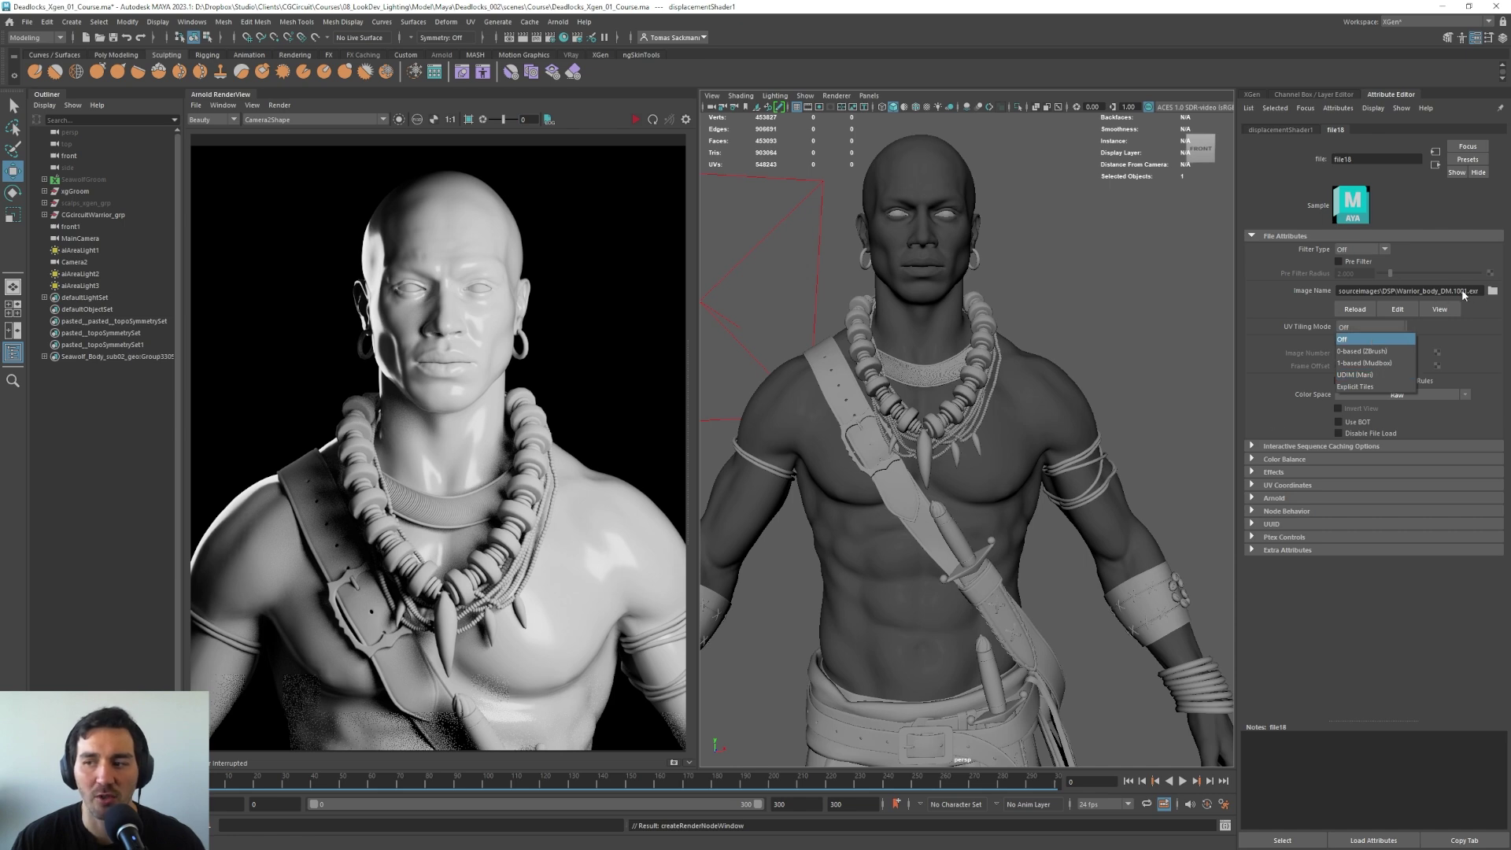
{"action": "left_click", "coordinate": [1356, 375]}
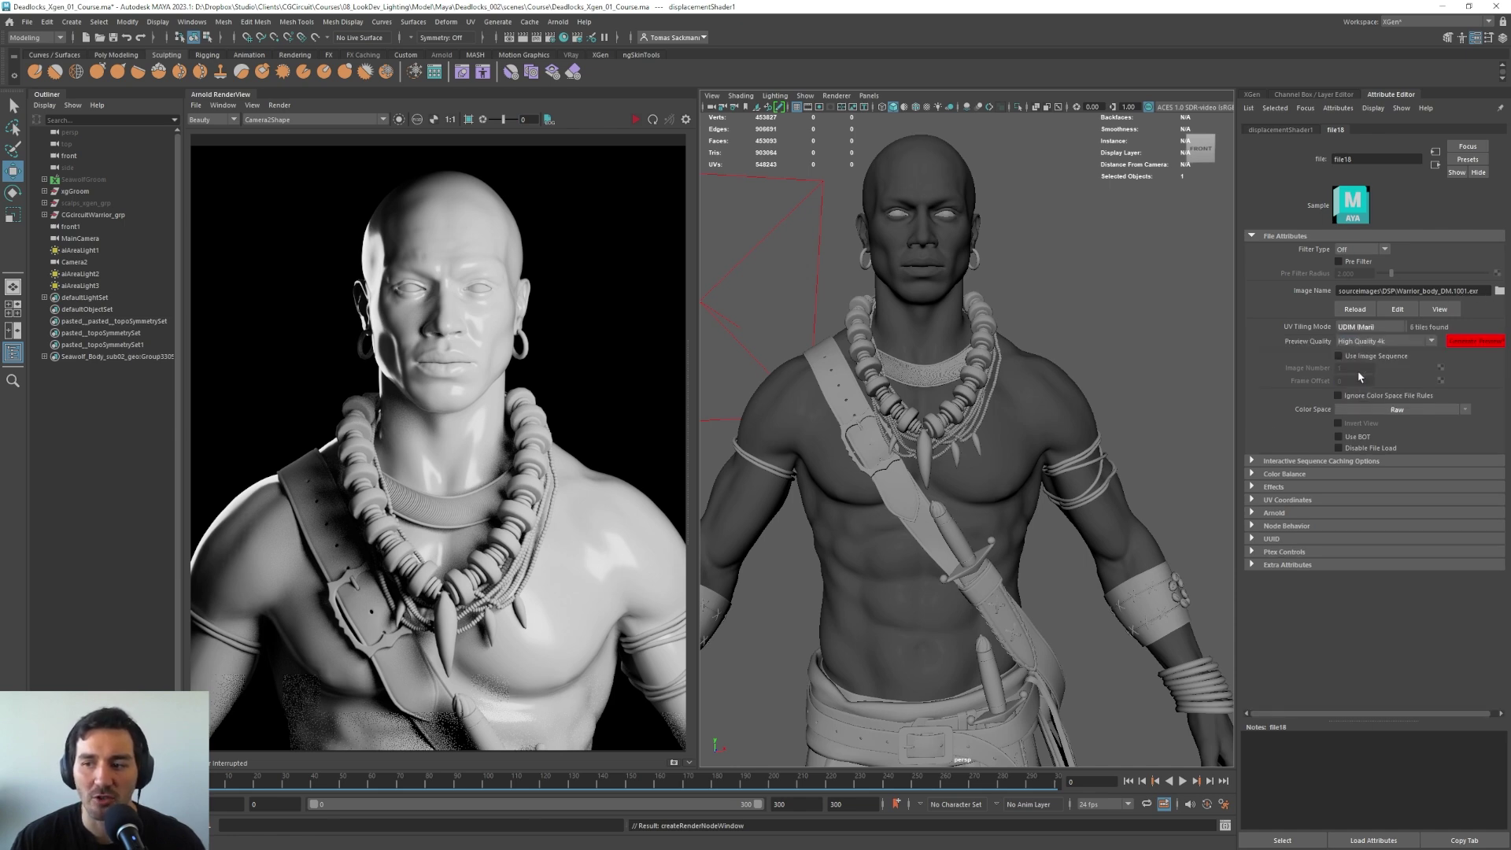
{"action": "left_click", "coordinate": [1457, 290]}
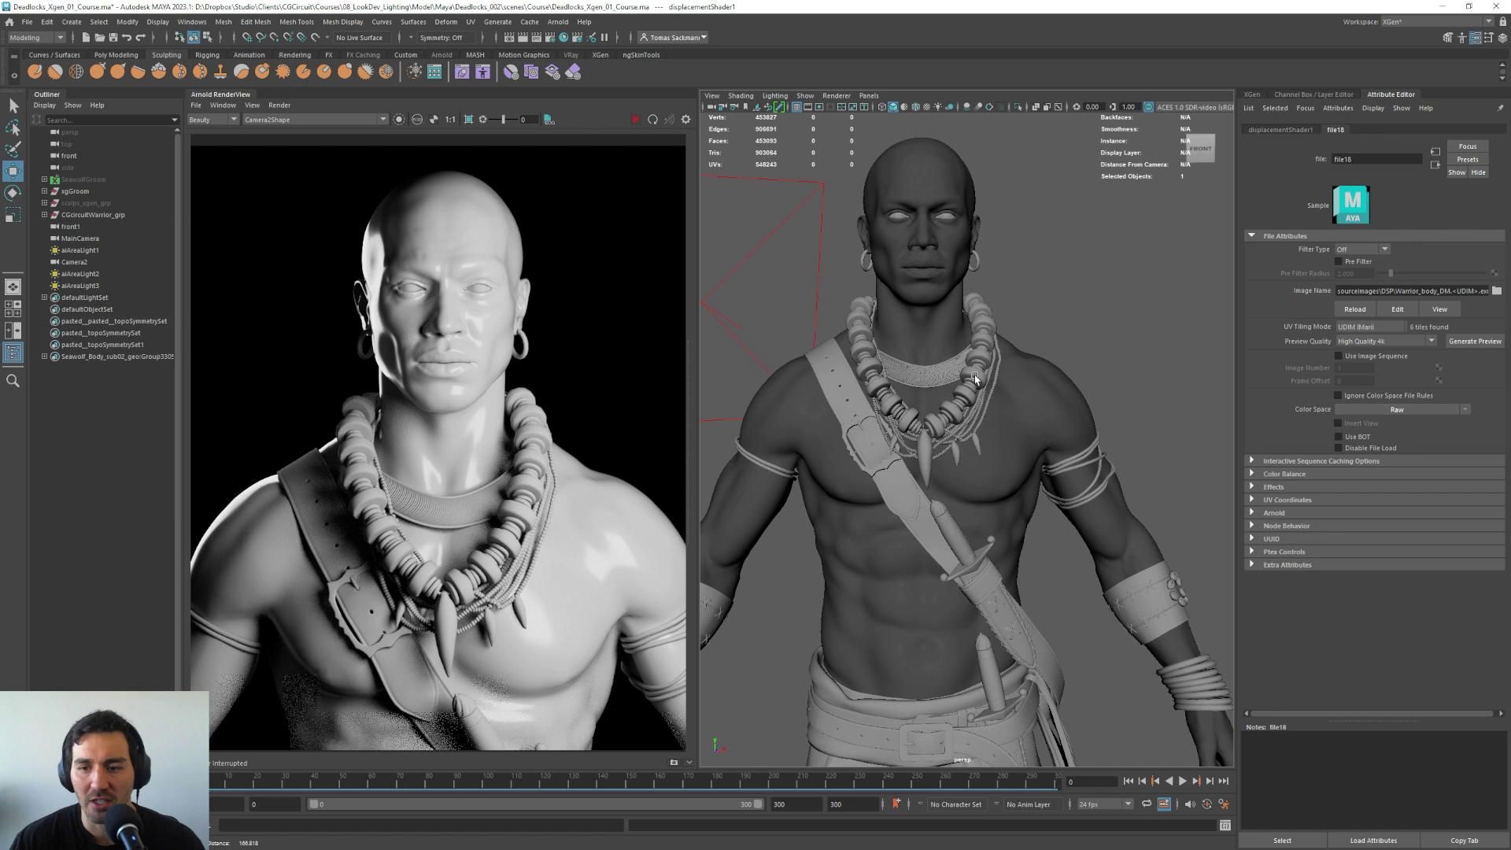
{"action": "scroll", "coordinate": [976, 378], "scroll_direction": "down", "scroll_amount": 2}
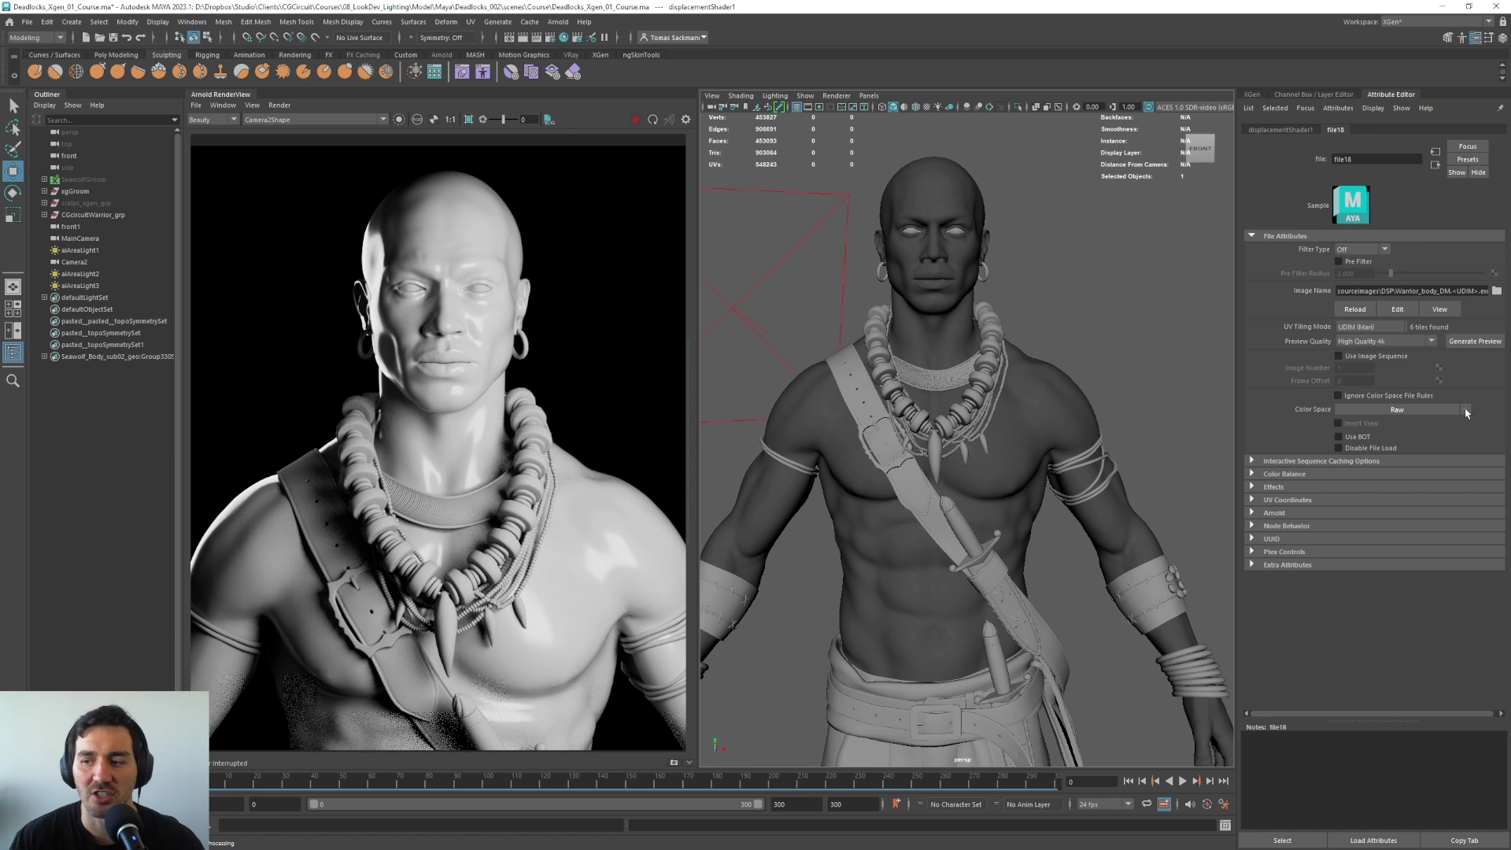
{"action": "left_click", "coordinate": [1422, 410]}
{"action": "mouse_move", "coordinate": [1452, 429]}
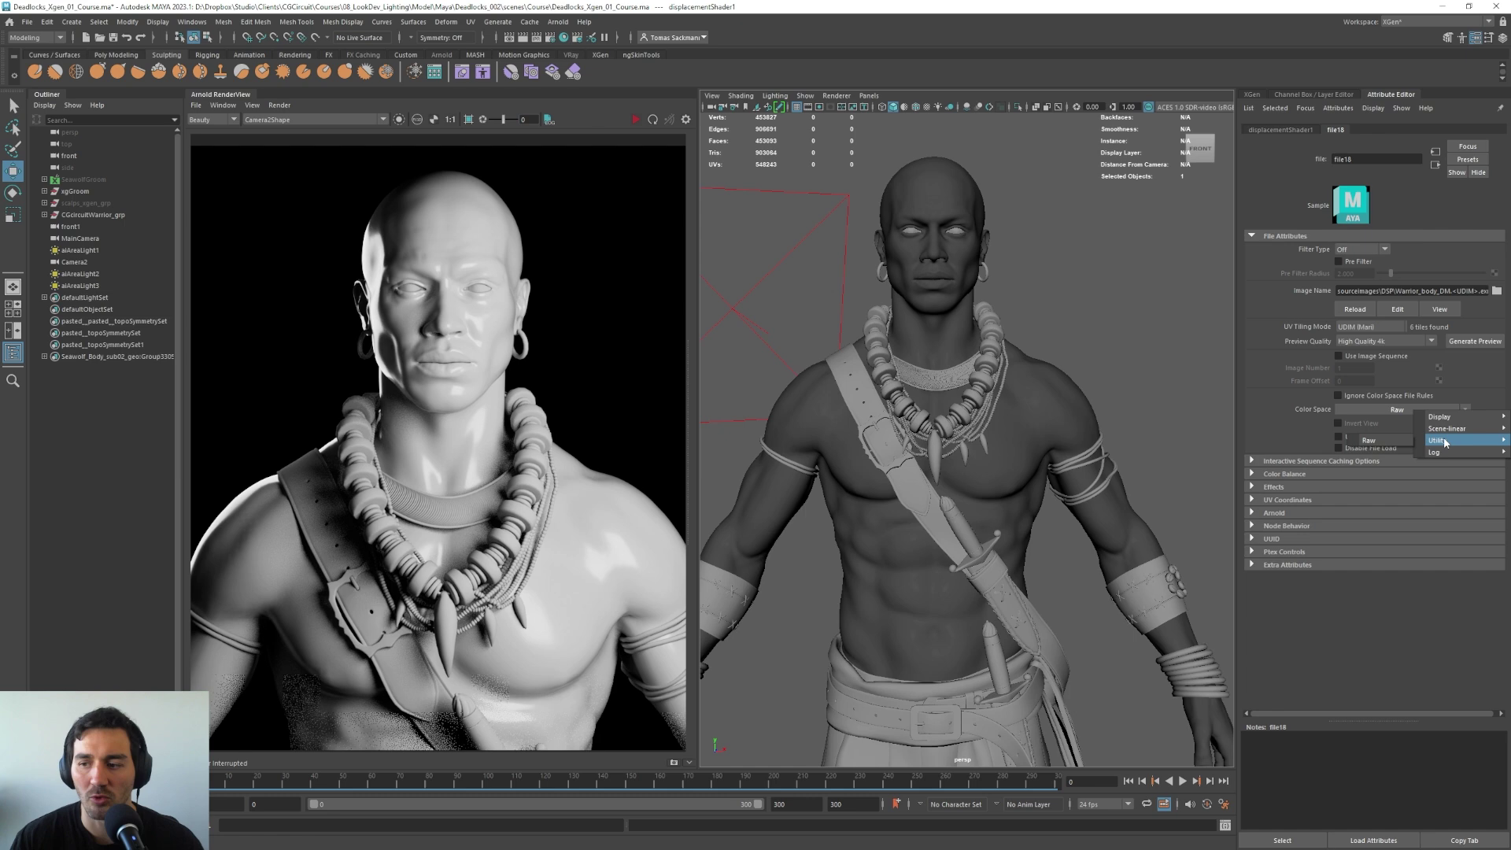
{"action": "left_click", "coordinate": [1366, 442]}
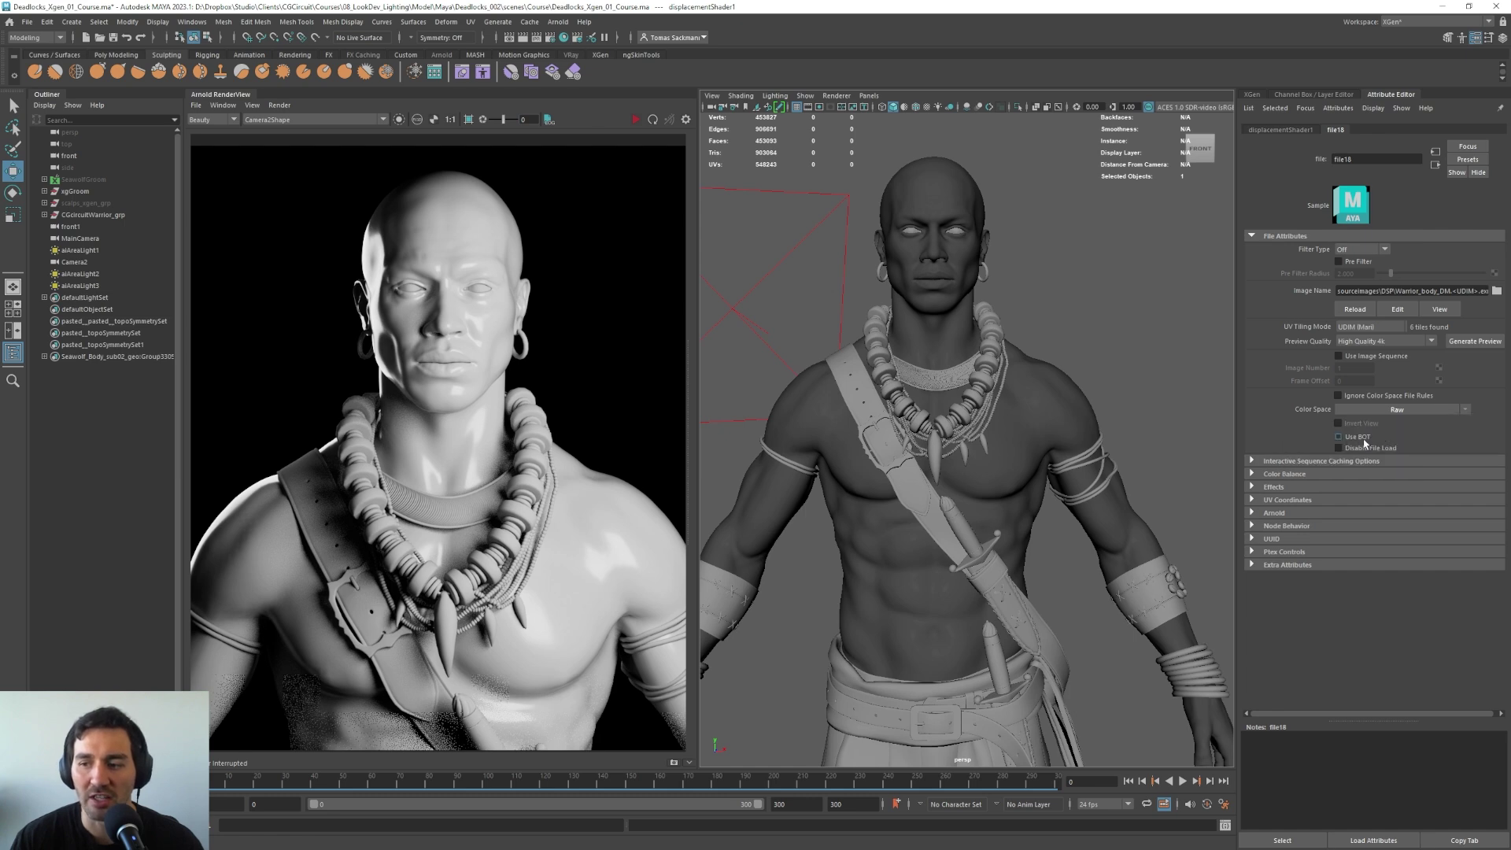
Step: Start the Arnold IPR and switch the viewport to look through Camera2
{"action": "left_click", "coordinate": [636, 121]}
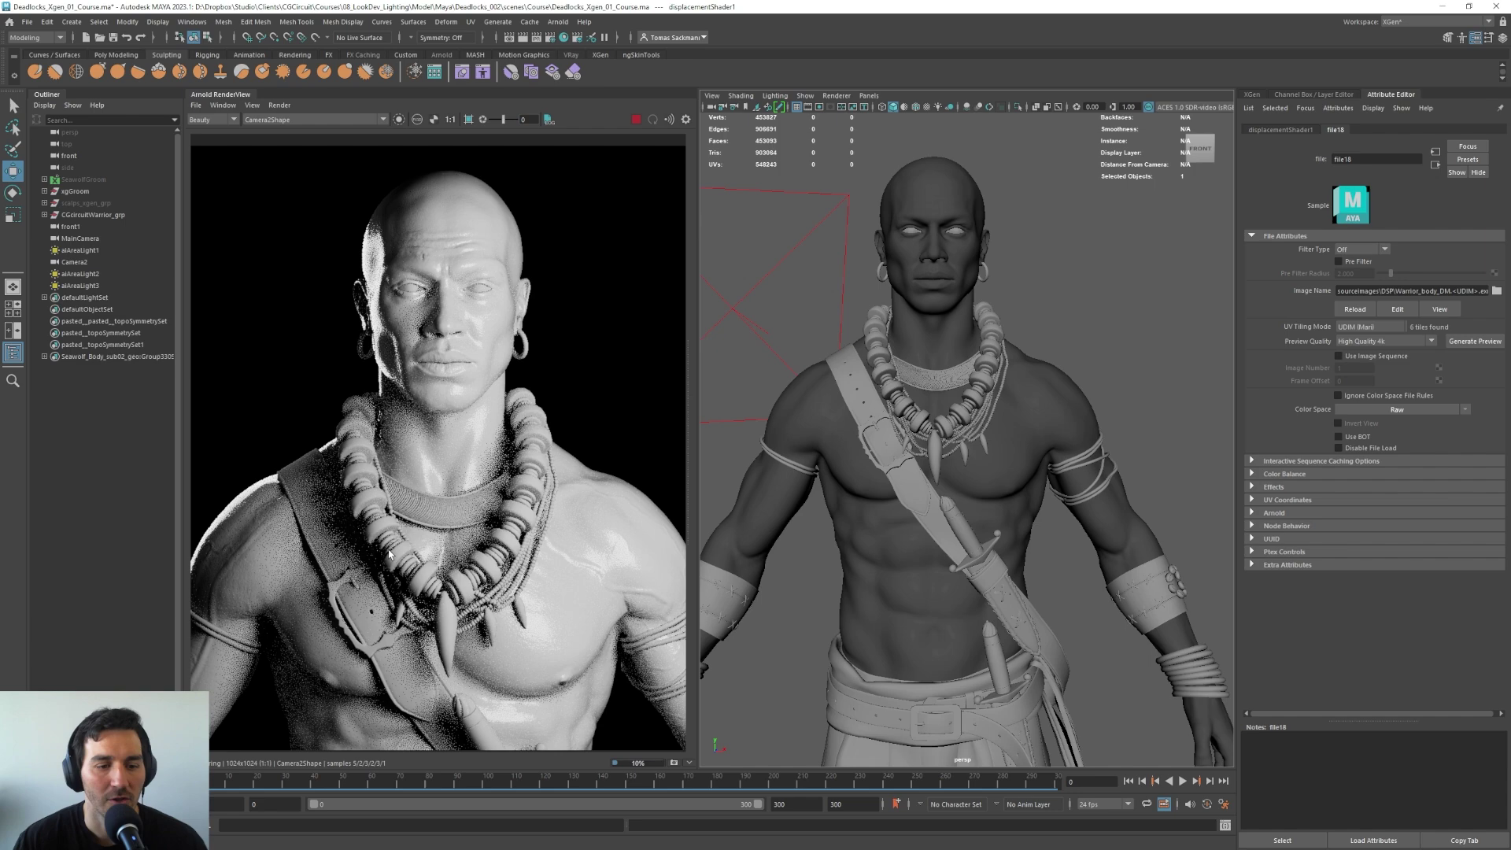
{"action": "left_click", "coordinate": [868, 95]}
{"action": "mouse_move", "coordinate": [944, 107]}
{"action": "left_click", "coordinate": [1023, 111]}
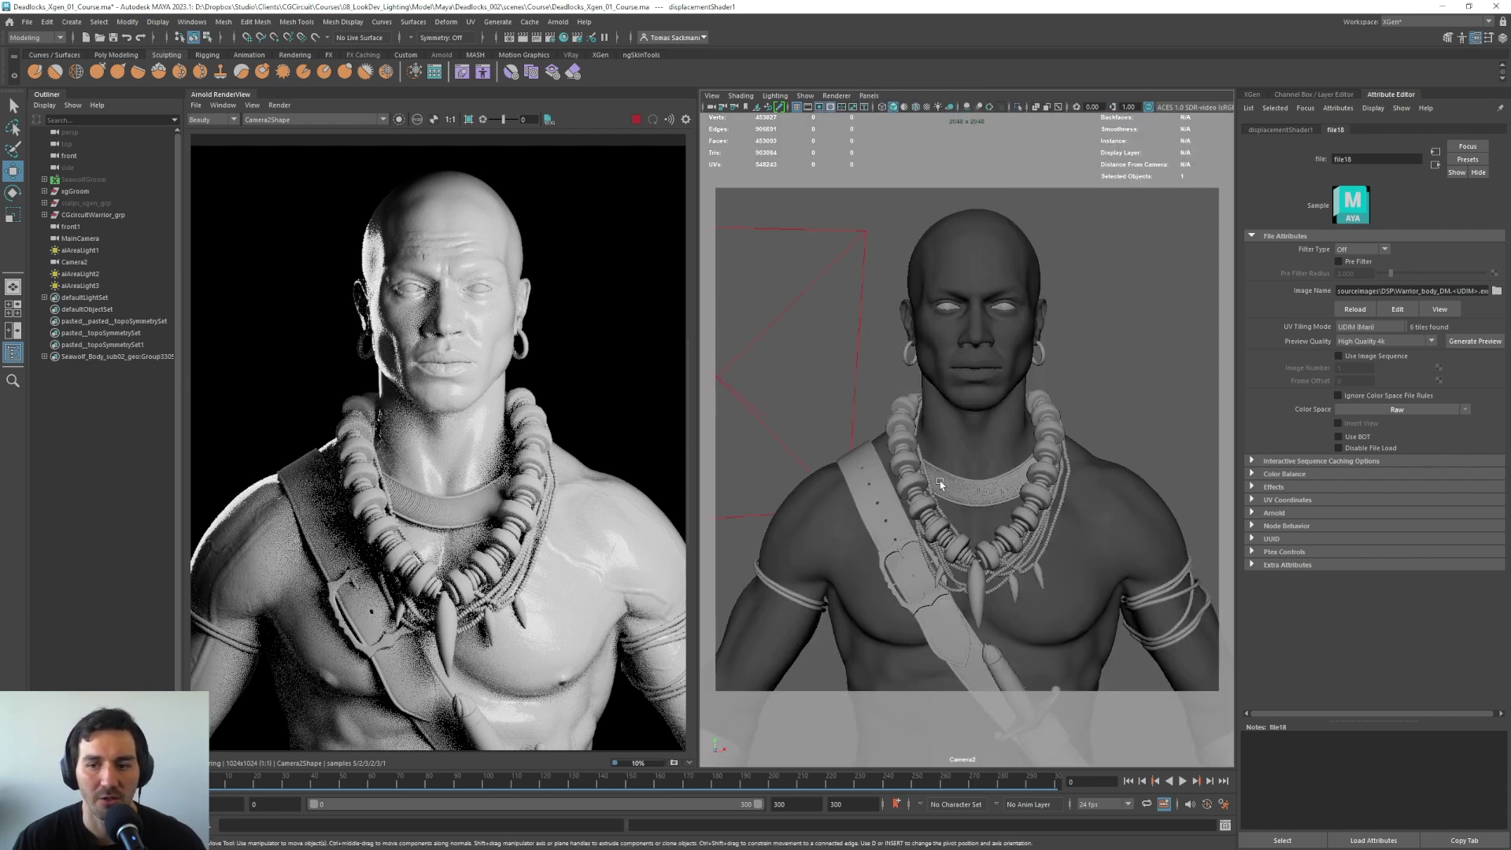
Step: Select and frame the body mesh, then zoom and orbit Camera2 around the face and ear
{"action": "scroll", "coordinate": [1033, 458], "scroll_direction": "down", "scroll_amount": 3}
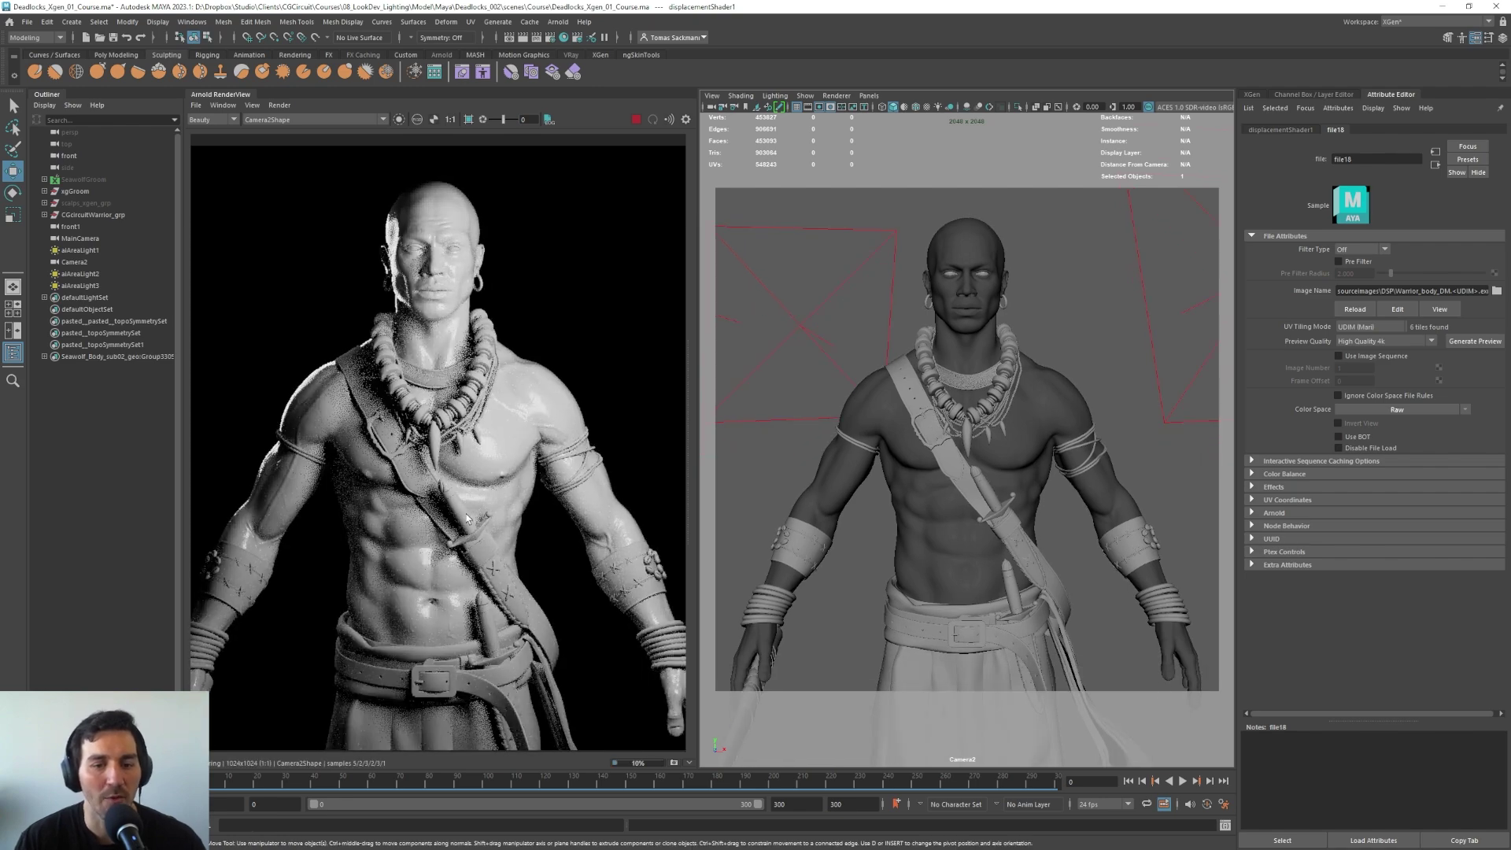
{"action": "left_click", "coordinate": [1086, 449]}
{"action": "key", "text": "f"}
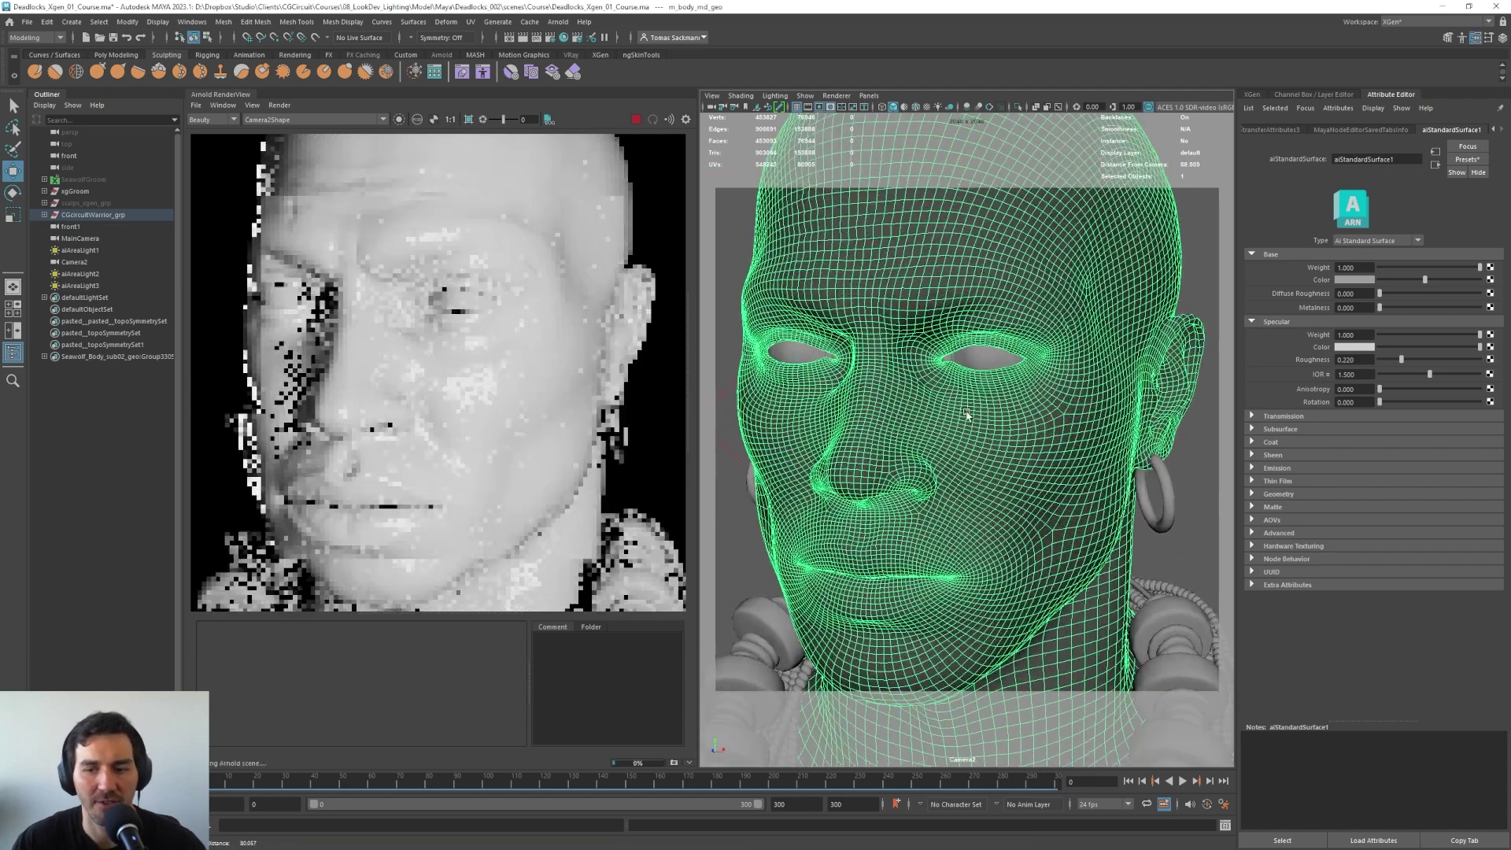
{"action": "scroll", "coordinate": [883, 402], "scroll_direction": "up", "scroll_amount": 5}
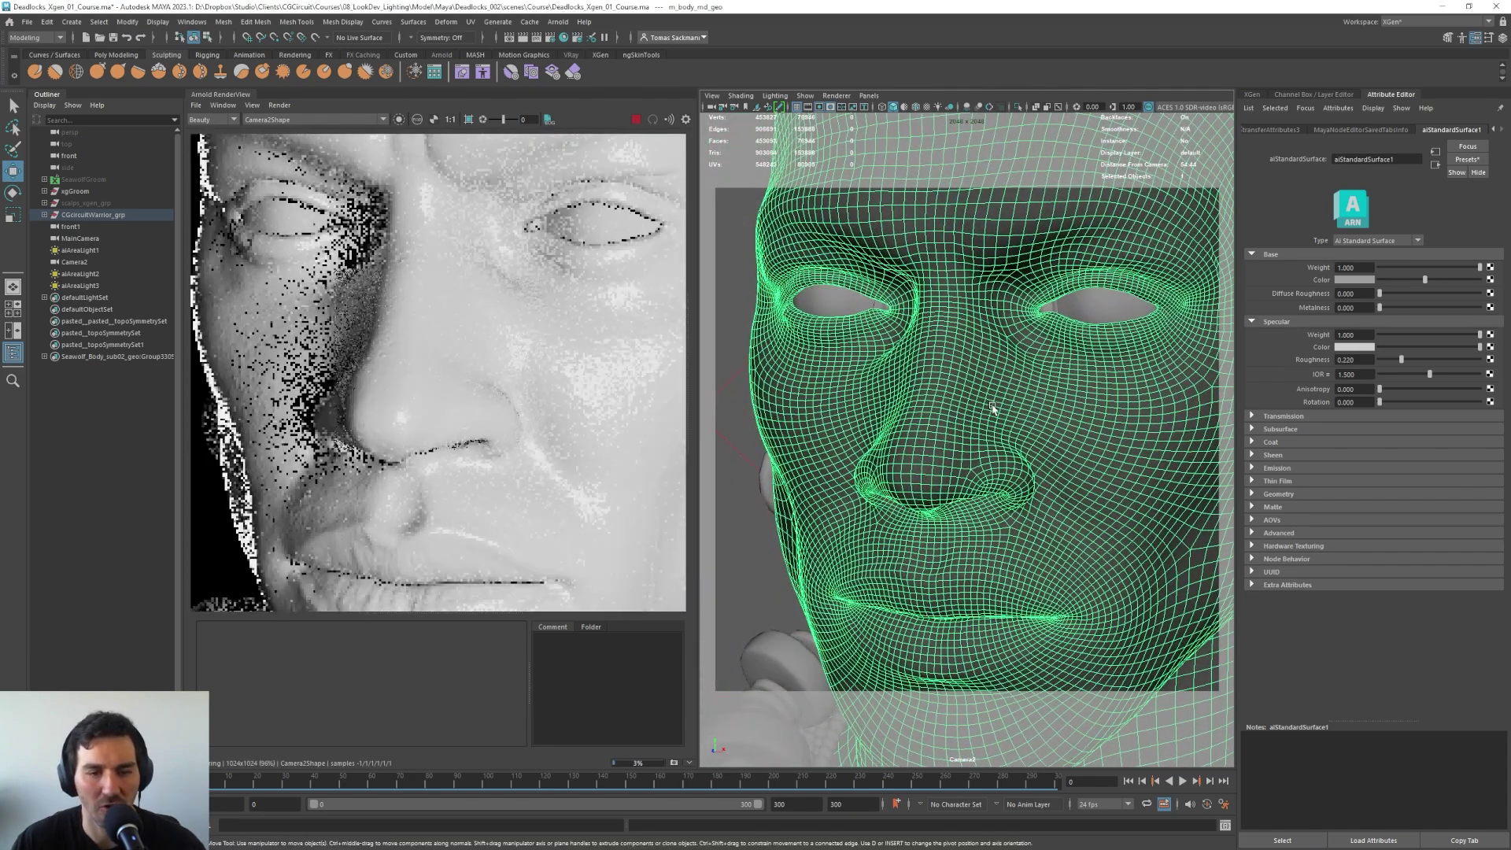
{"action": "scroll", "coordinate": [992, 407], "scroll_direction": "up", "scroll_amount": 5}
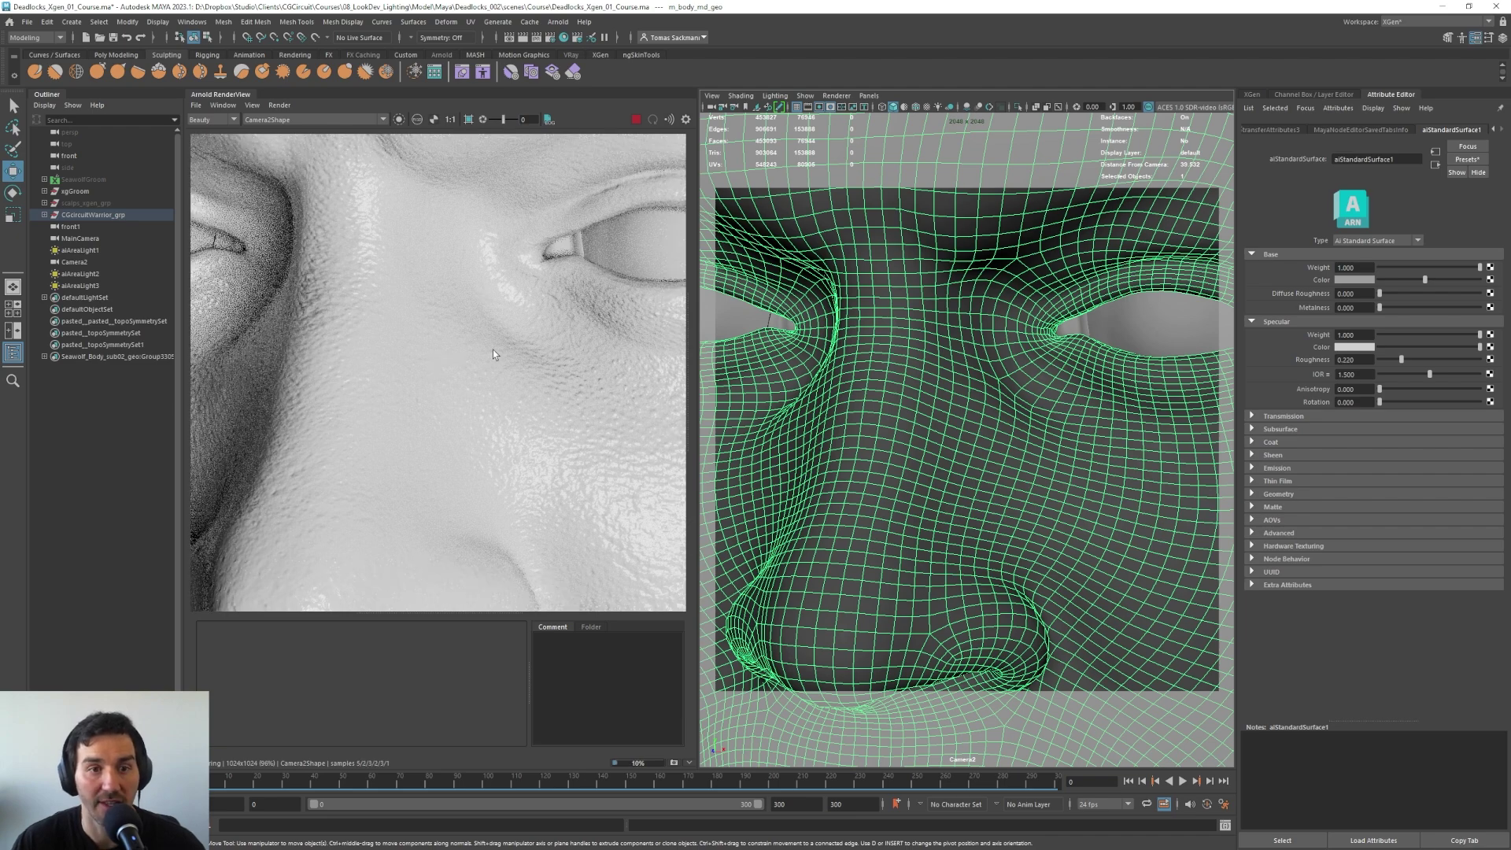
{"action": "scroll", "coordinate": [905, 394], "scroll_direction": "down", "scroll_amount": 5}
{"action": "left_click_drag", "start_coordinate": [905, 393], "coordinate": [1086, 381], "text": "alt"}
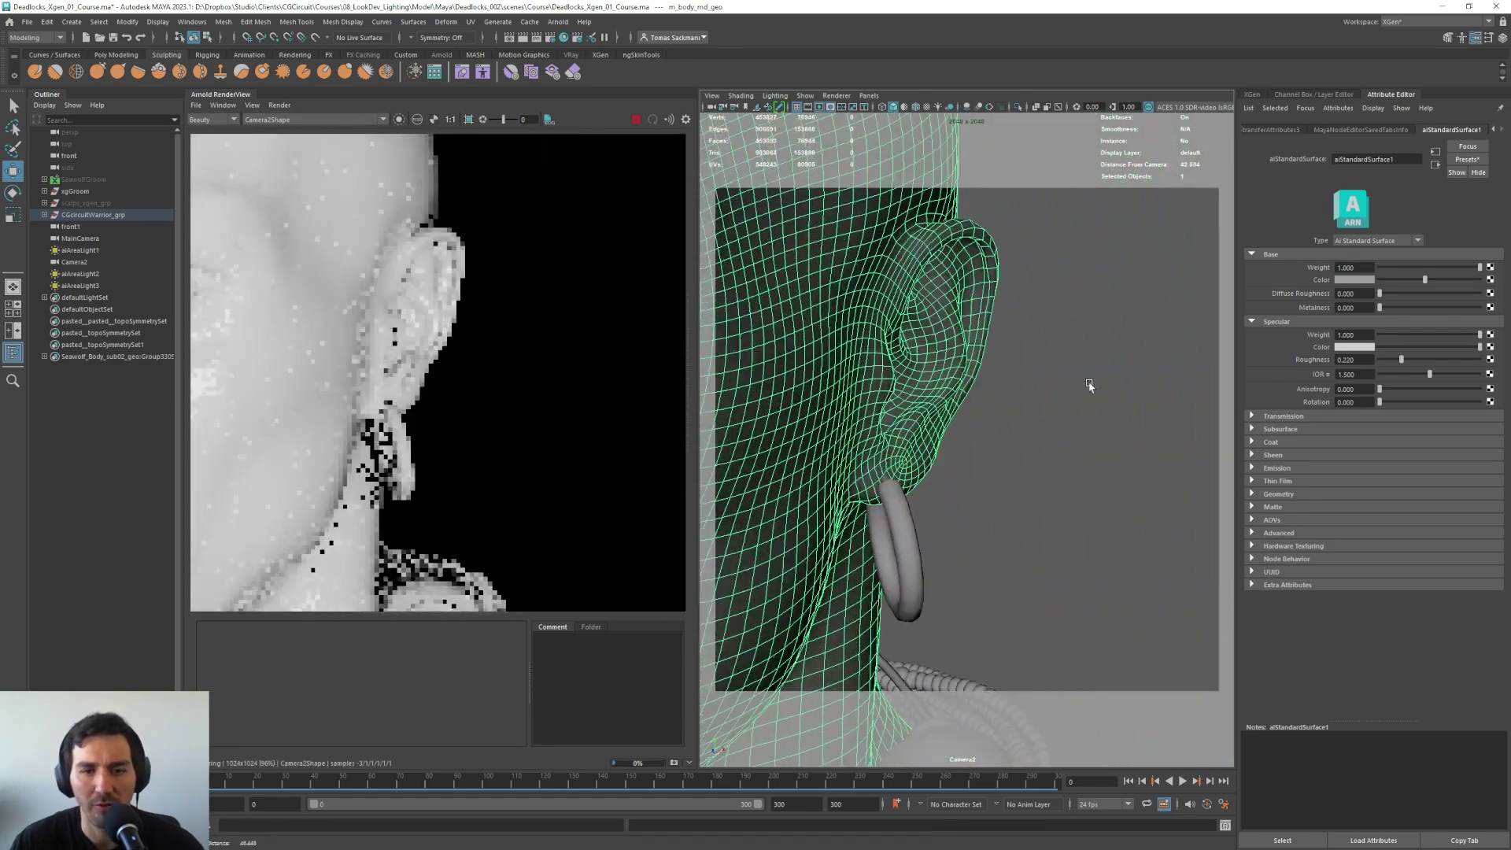
{"action": "scroll", "coordinate": [938, 479], "scroll_direction": "up", "scroll_amount": 3}
{"action": "scroll", "coordinate": [978, 442], "scroll_direction": "up", "scroll_amount": 4}
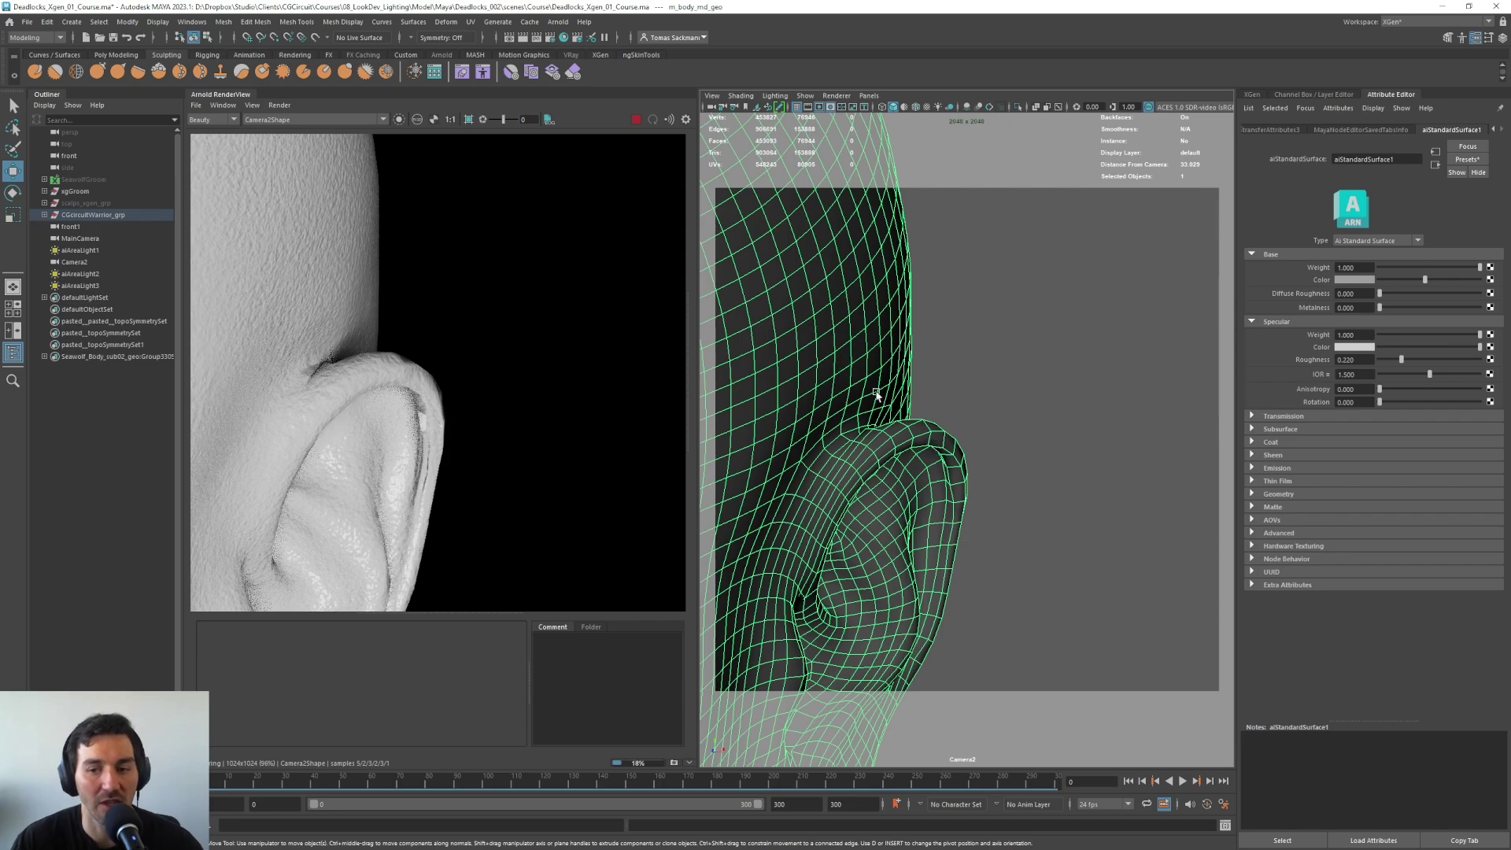
{"action": "scroll", "coordinate": [956, 419], "scroll_direction": "down", "scroll_amount": 10}
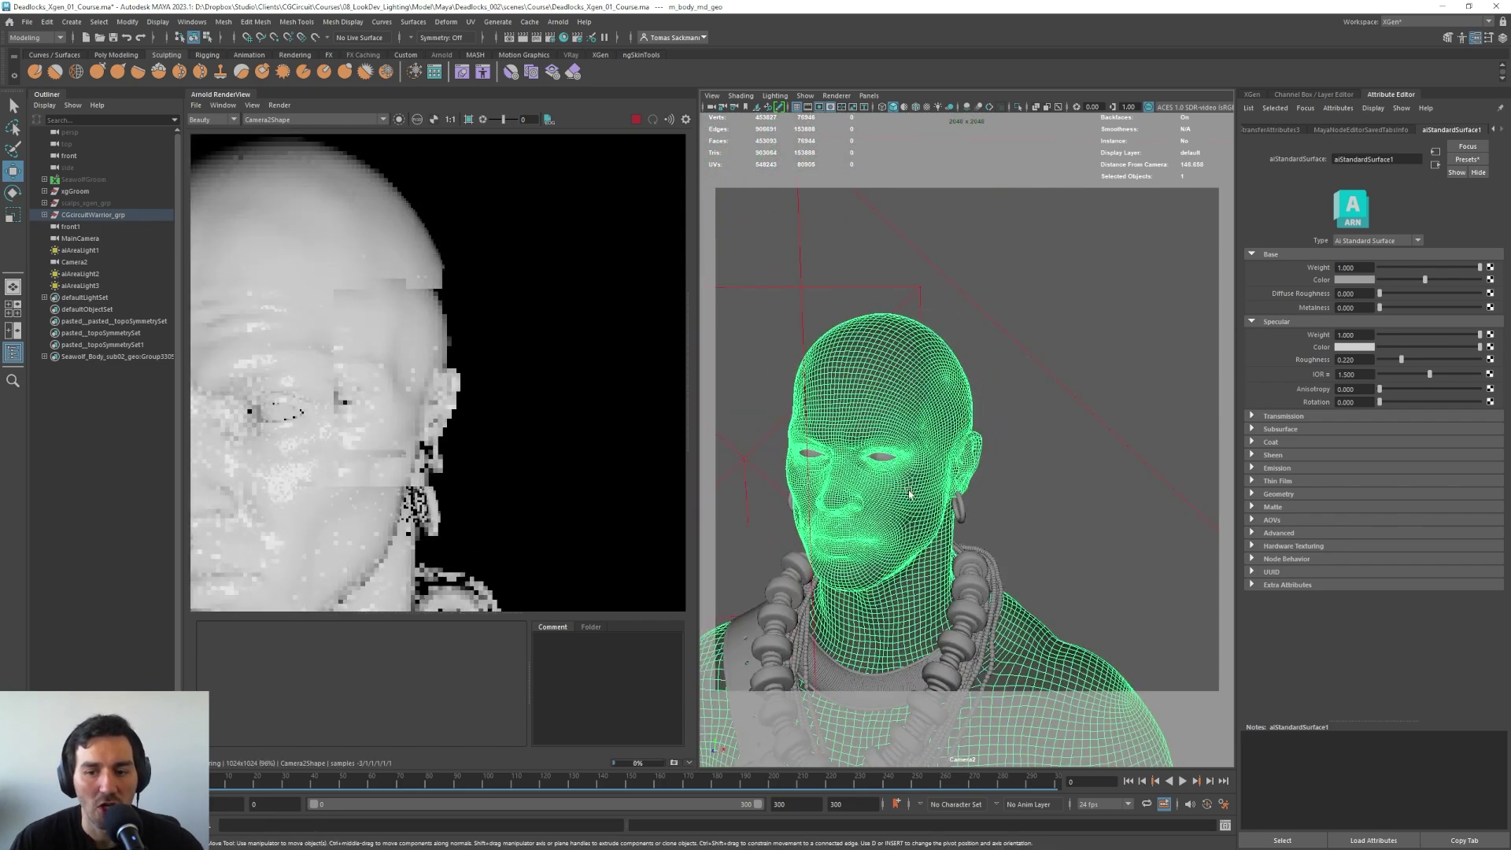
Step: Show m_body_md_geoShape's Arnold Subdivision section, where the subdivision type is none
{"action": "left_click_drag", "start_coordinate": [981, 432], "coordinate": [882, 425], "text": "alt"}
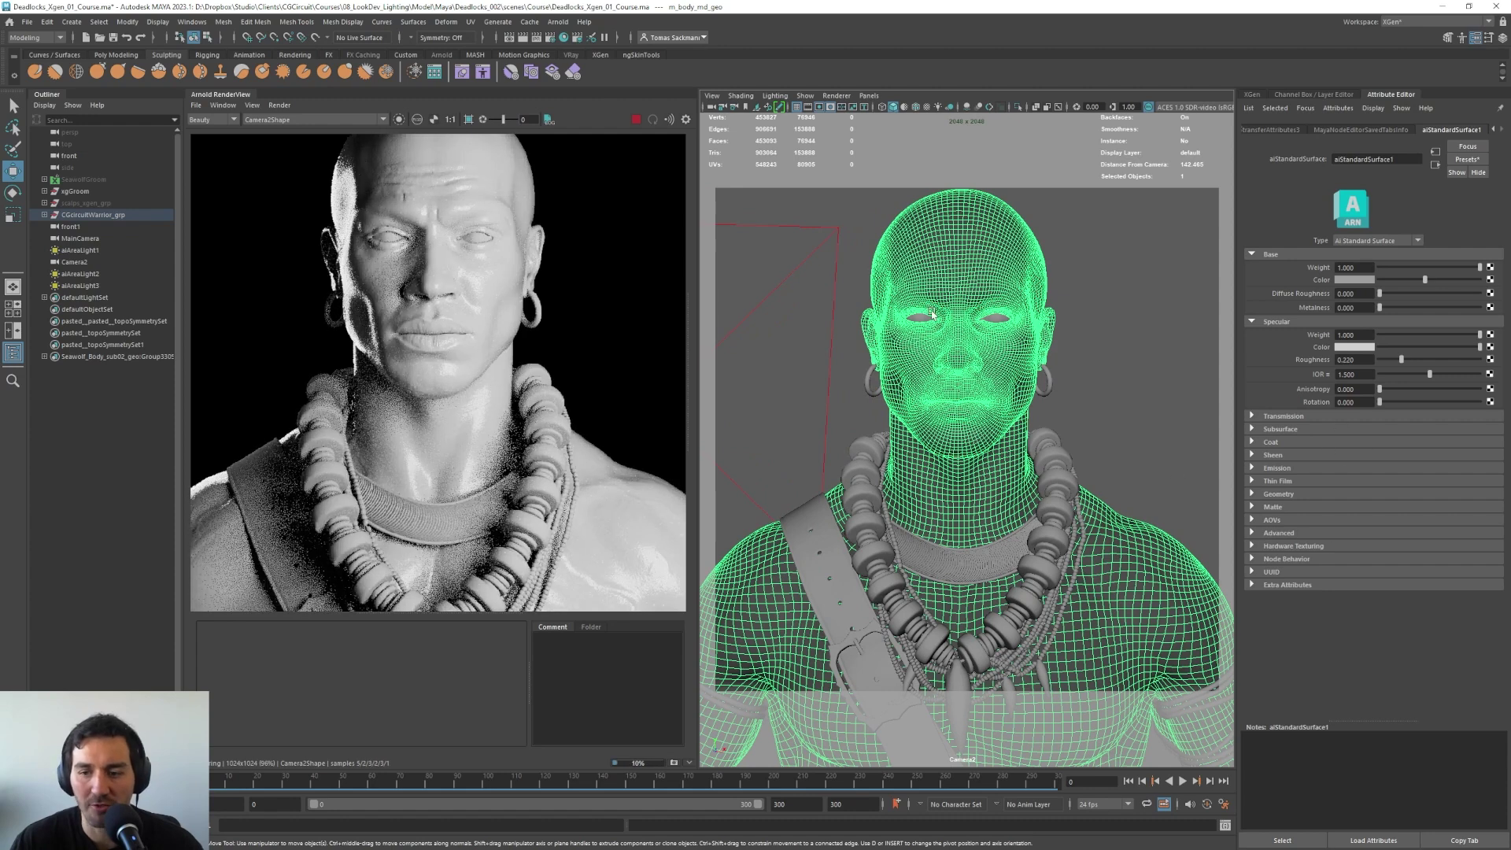
{"action": "left_click", "coordinate": [1495, 129]}
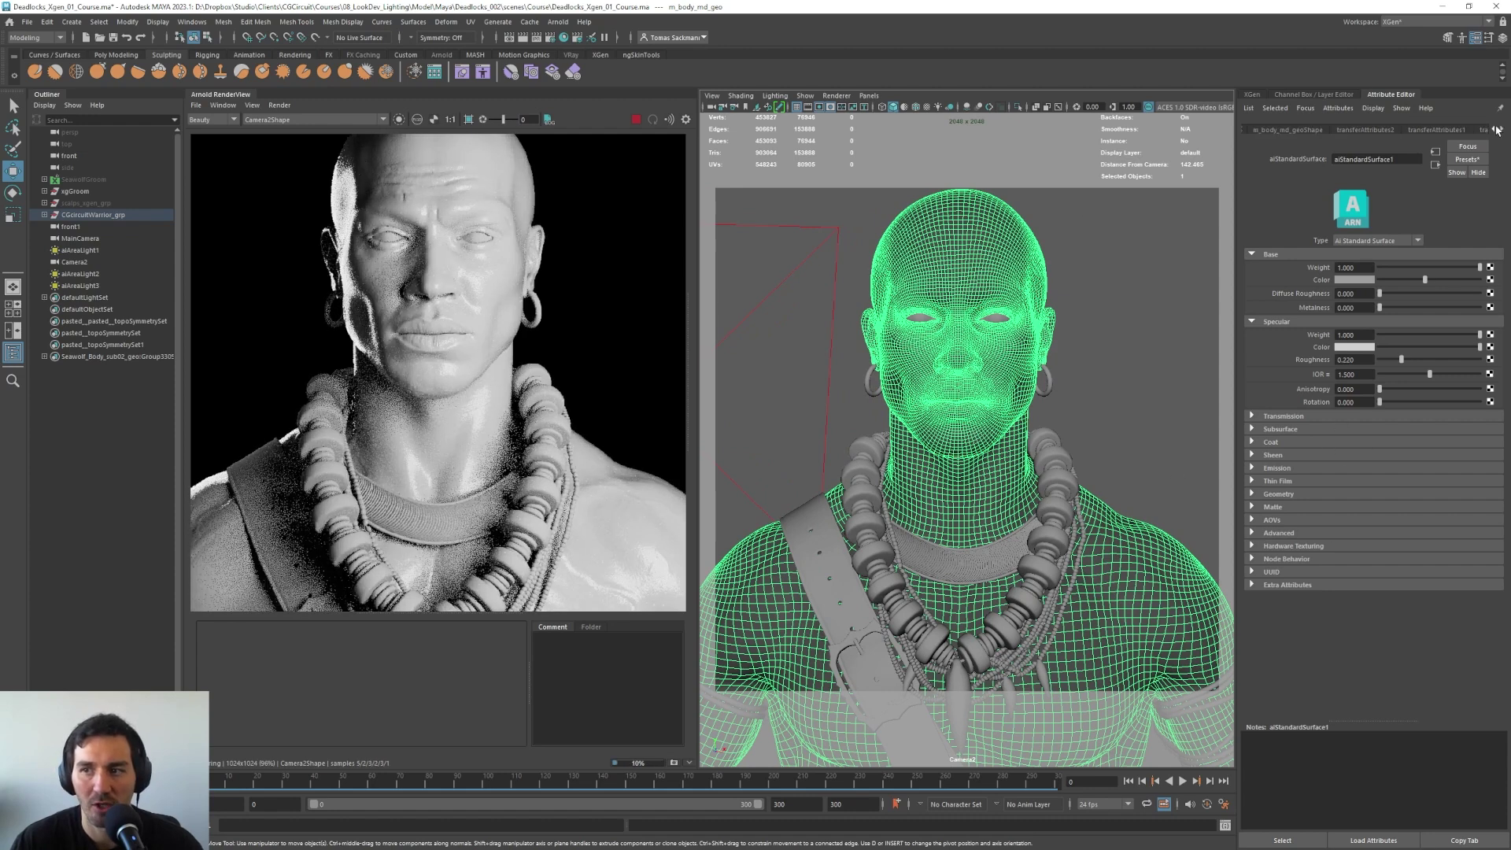
{"action": "left_click", "coordinate": [1491, 131]}
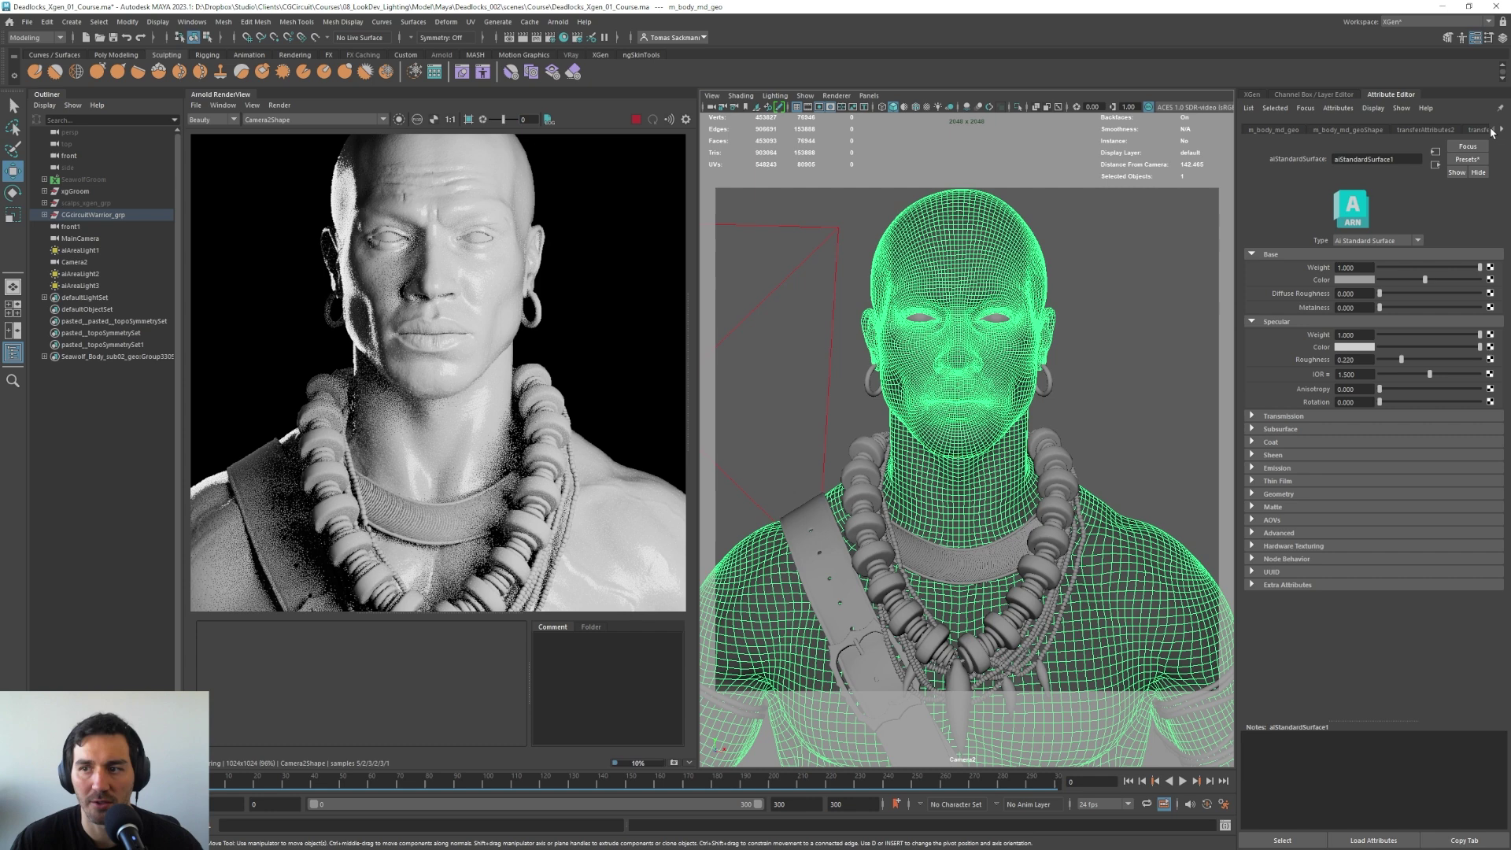
{"action": "left_click", "coordinate": [1345, 131]}
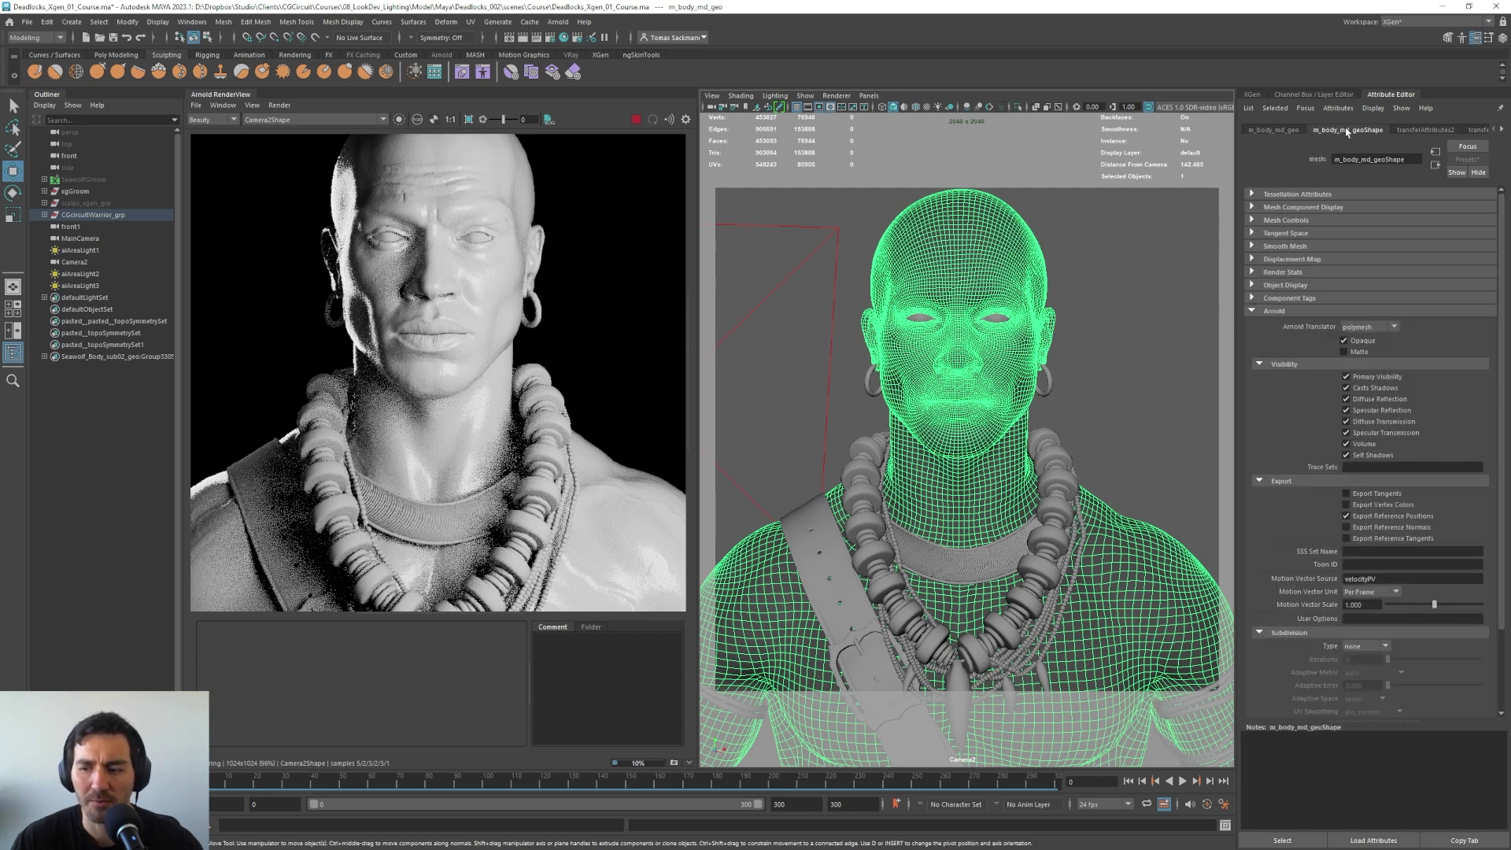
{"action": "left_click", "coordinate": [1251, 311]}
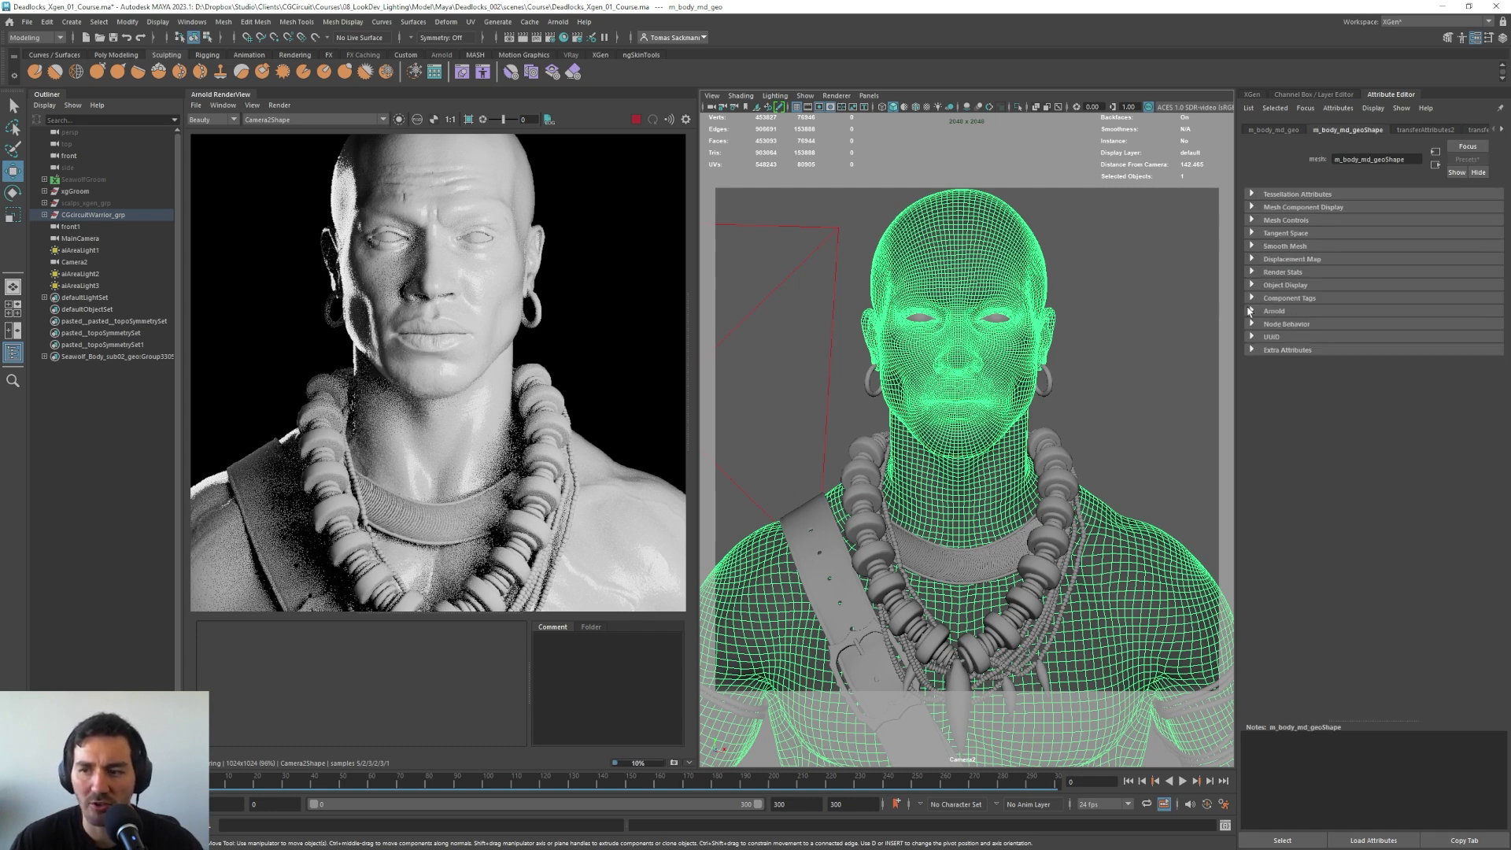
{"action": "left_click", "coordinate": [1251, 311]}
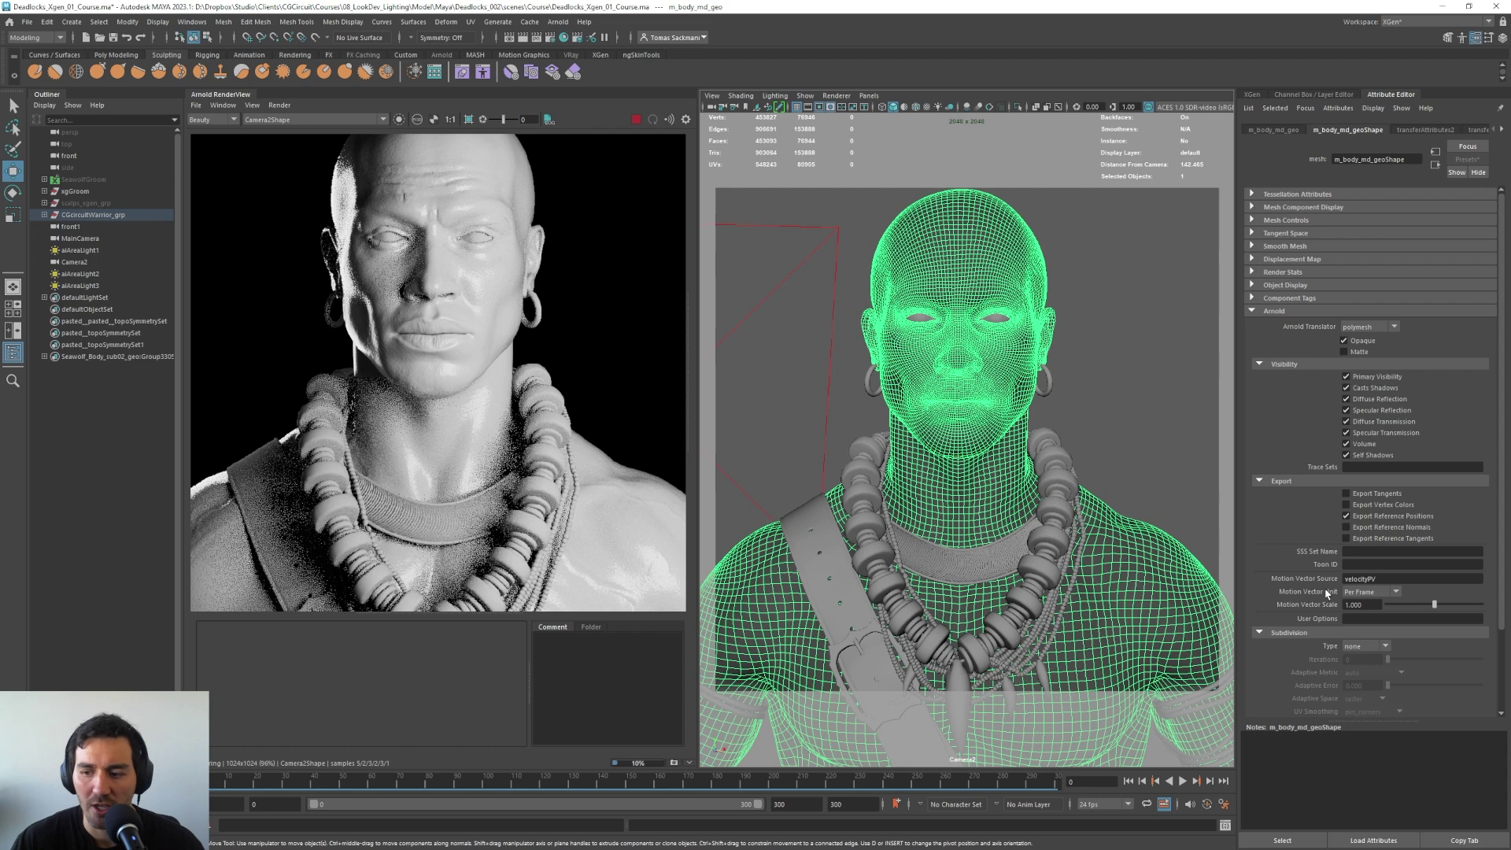
{"action": "scroll", "coordinate": [1305, 645], "scroll_direction": "down", "scroll_amount": 3}
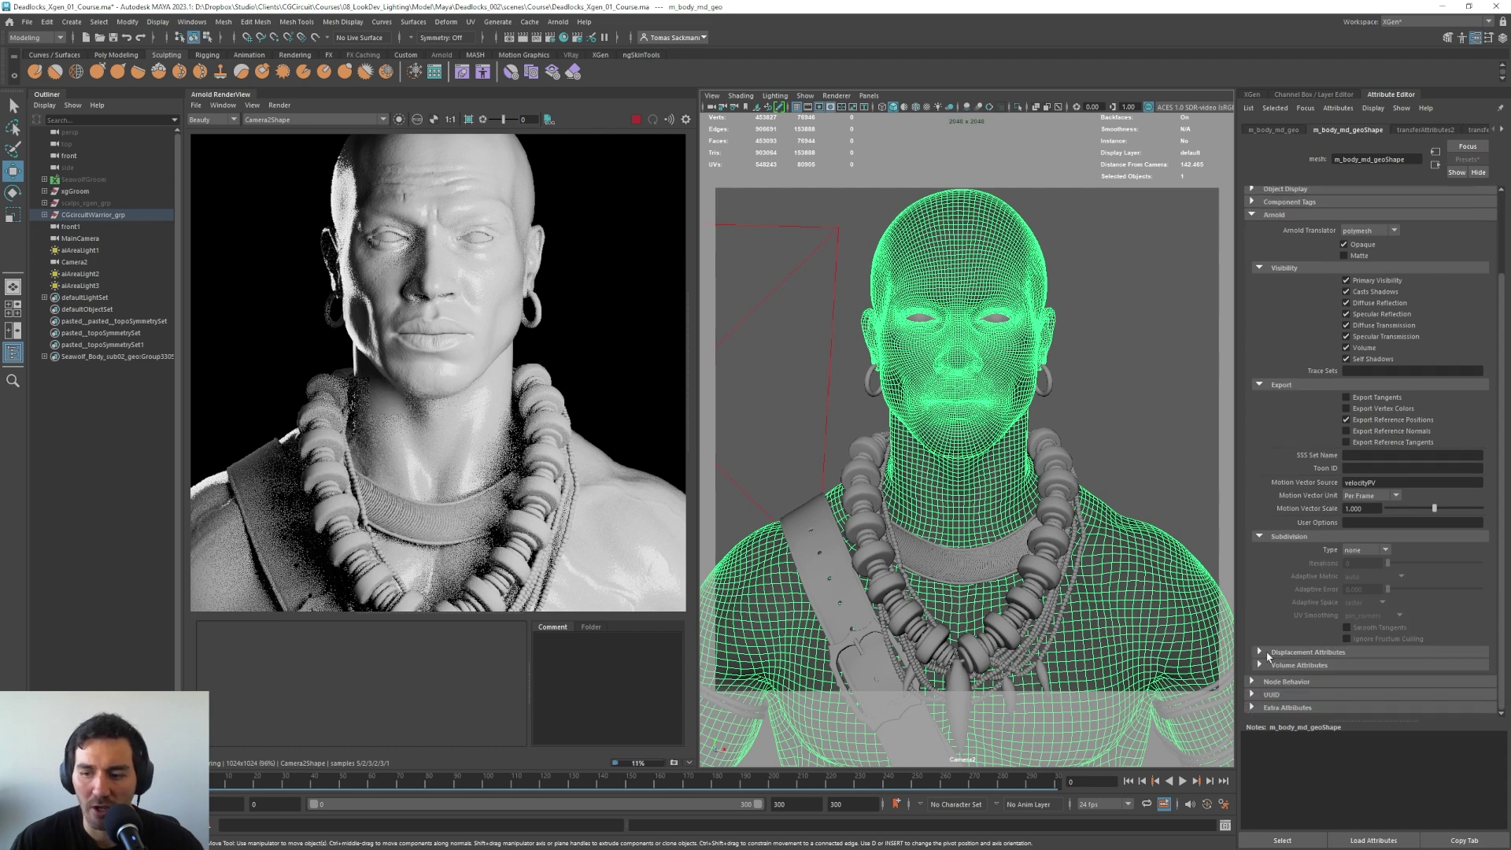
{"action": "left_click", "coordinate": [1280, 535]}
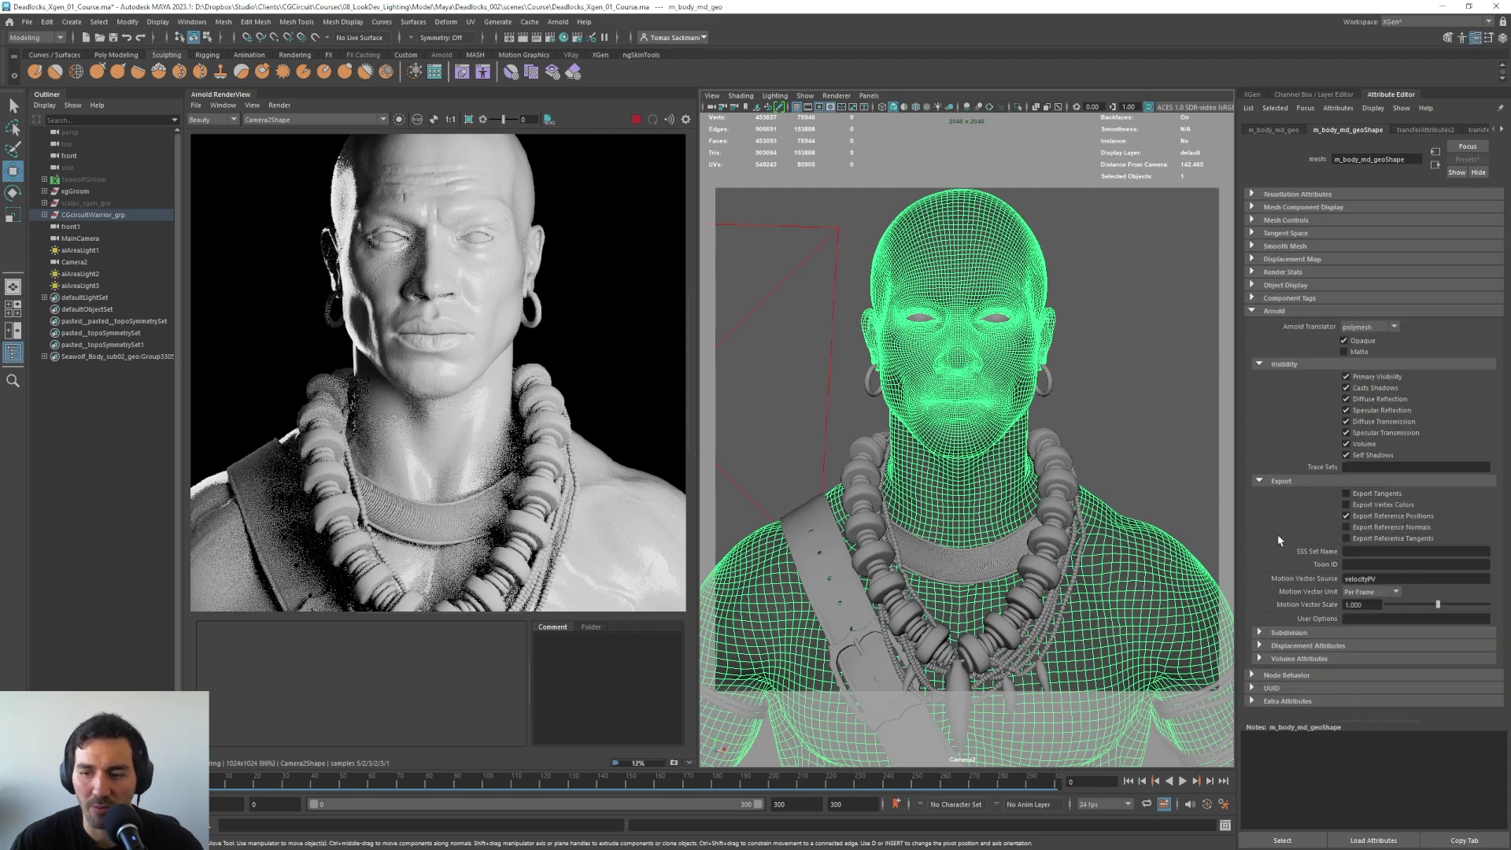
{"action": "left_click", "coordinate": [1262, 634]}
{"action": "scroll", "coordinate": [1376, 636], "scroll_direction": "down", "scroll_amount": 3}
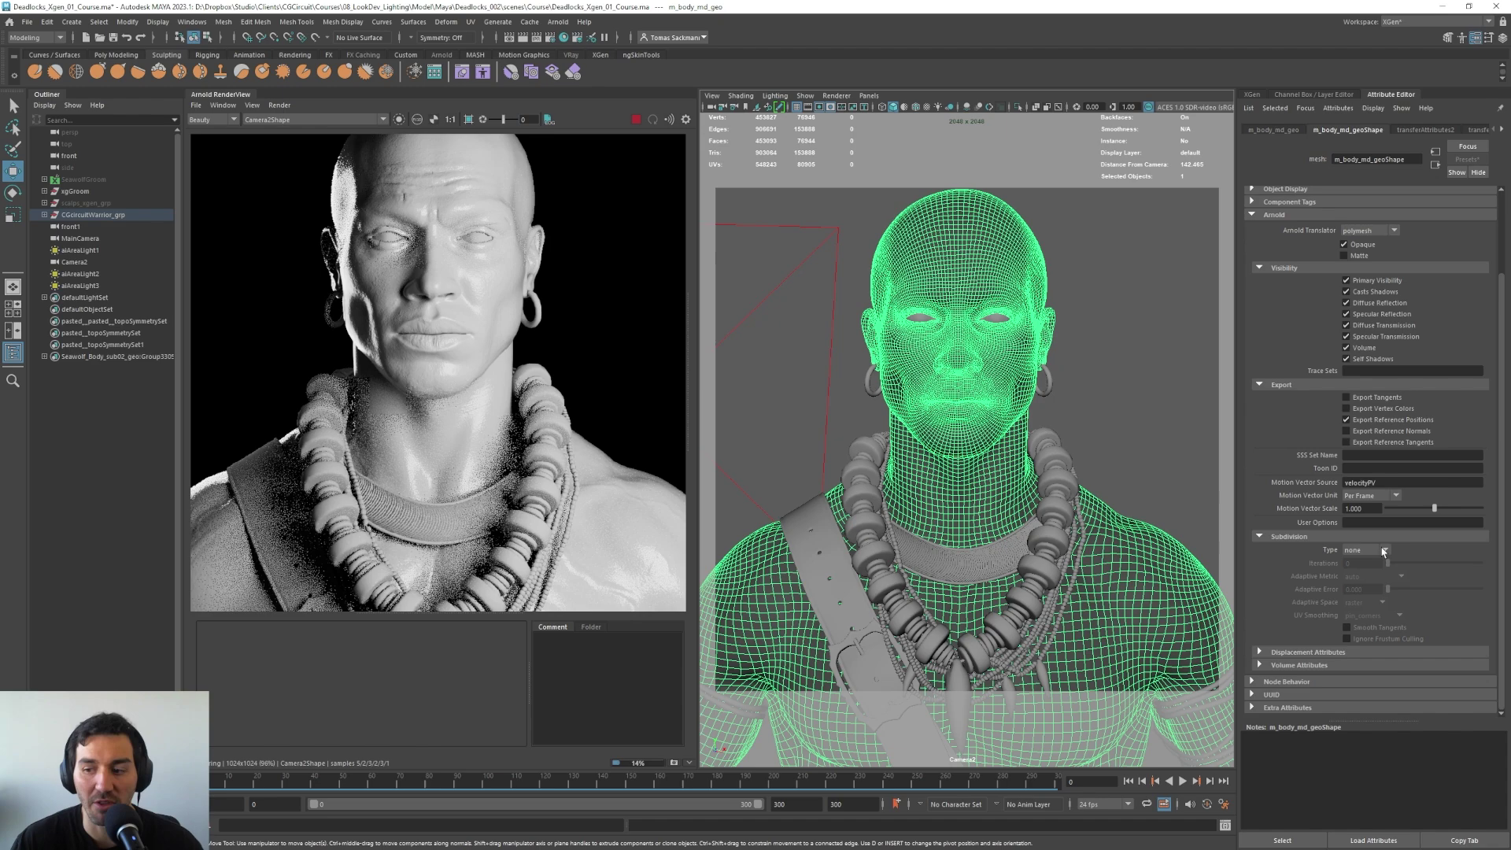
Step: Zoom in on the ear and set m_body_md_geoShape's subdivision to catclark with 2 iterations
{"action": "scroll", "coordinate": [968, 410], "scroll_direction": "up", "scroll_amount": 5}
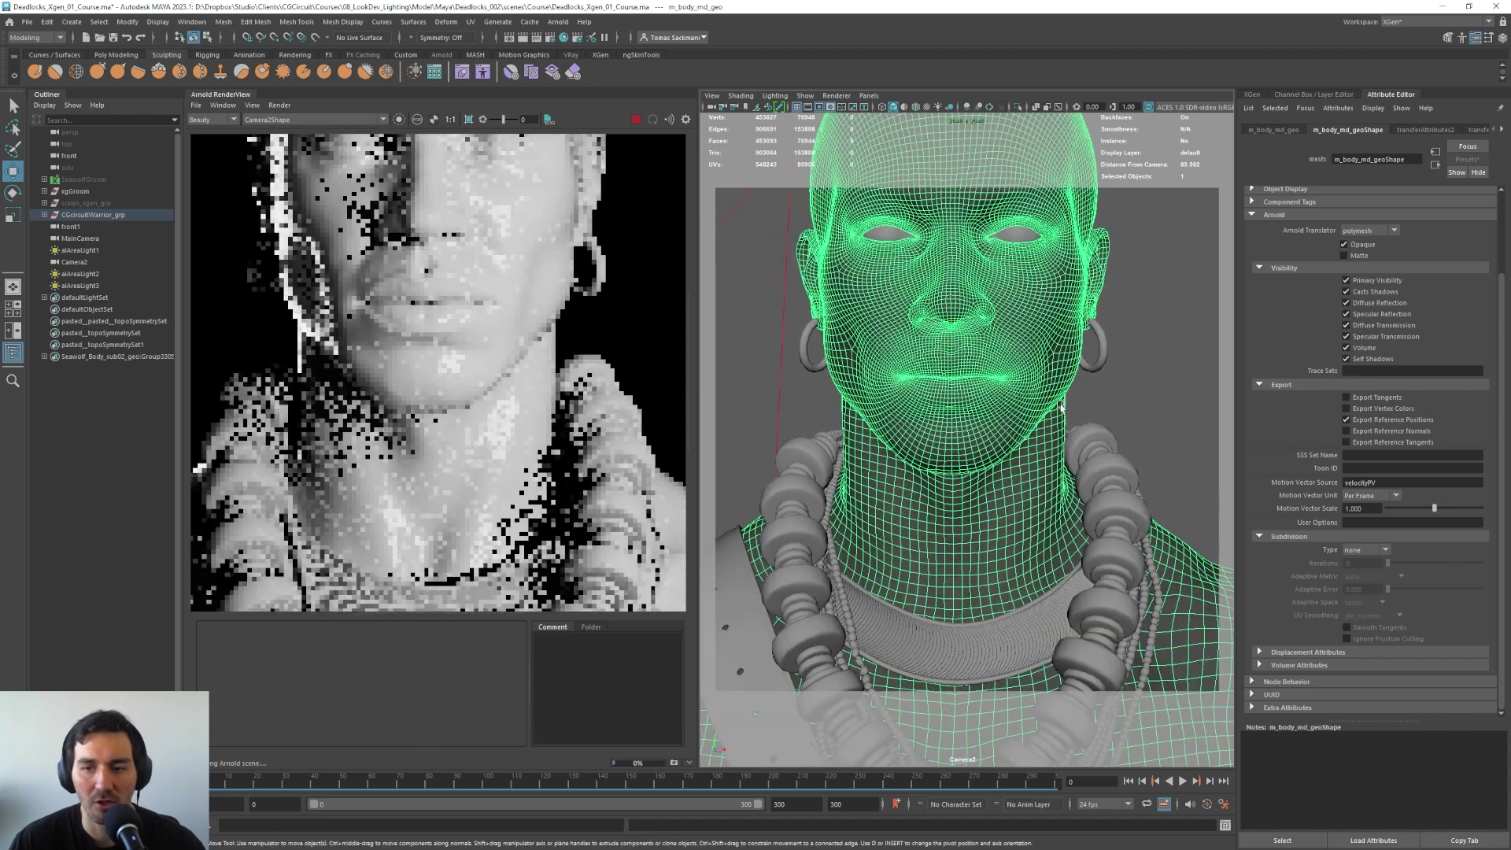
{"action": "left_click_drag", "start_coordinate": [1023, 472], "coordinate": [1170, 526], "text": "alt"}
{"action": "middle_click_drag", "start_coordinate": [1170, 526], "coordinate": [1002, 429], "text": "alt"}
{"action": "scroll", "coordinate": [1079, 473], "scroll_direction": "up", "scroll_amount": 5}
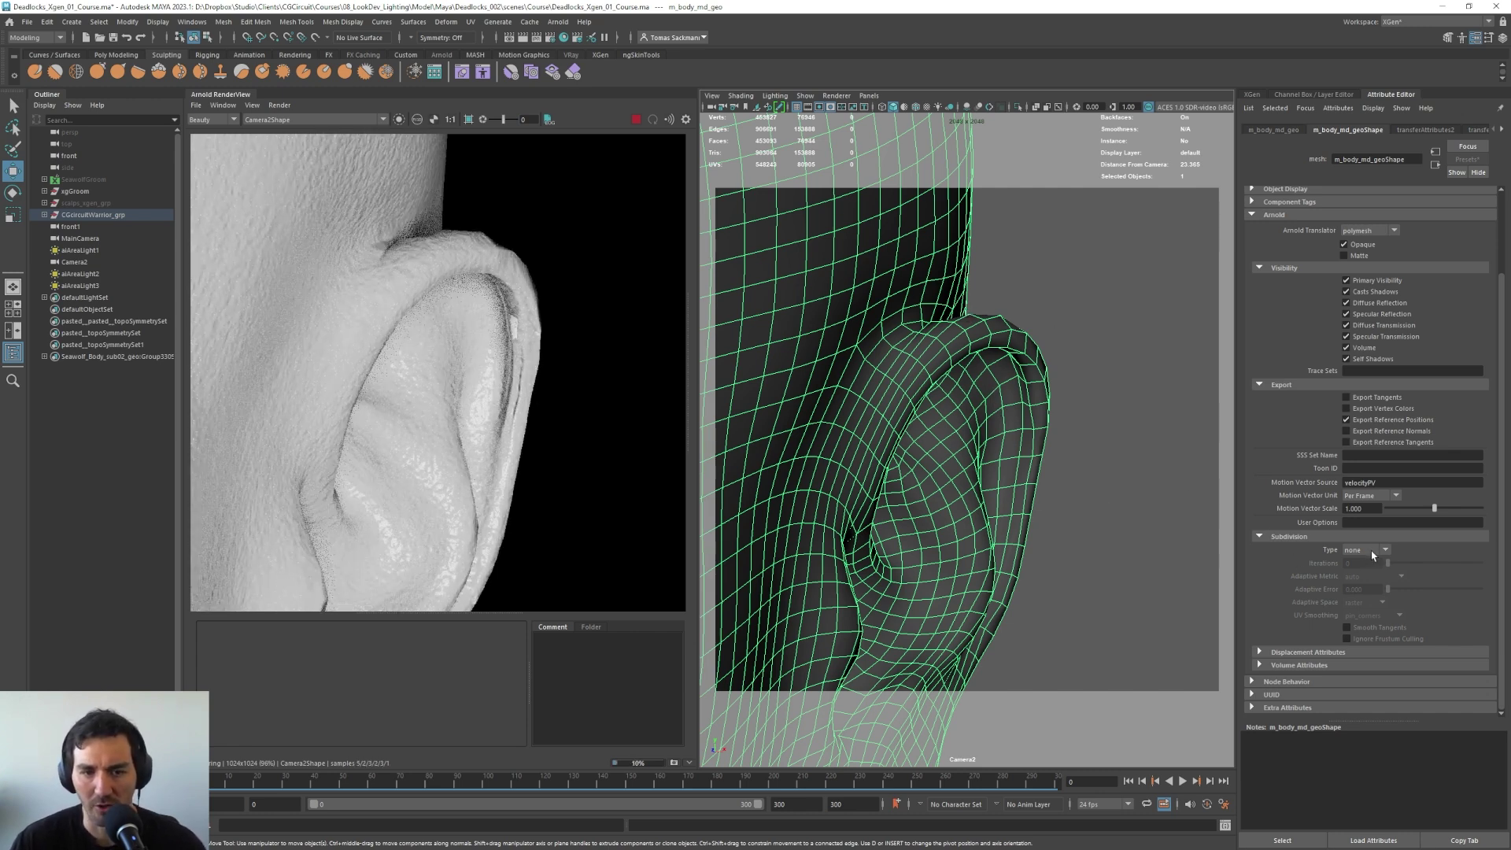
{"action": "left_click", "coordinate": [1371, 554]}
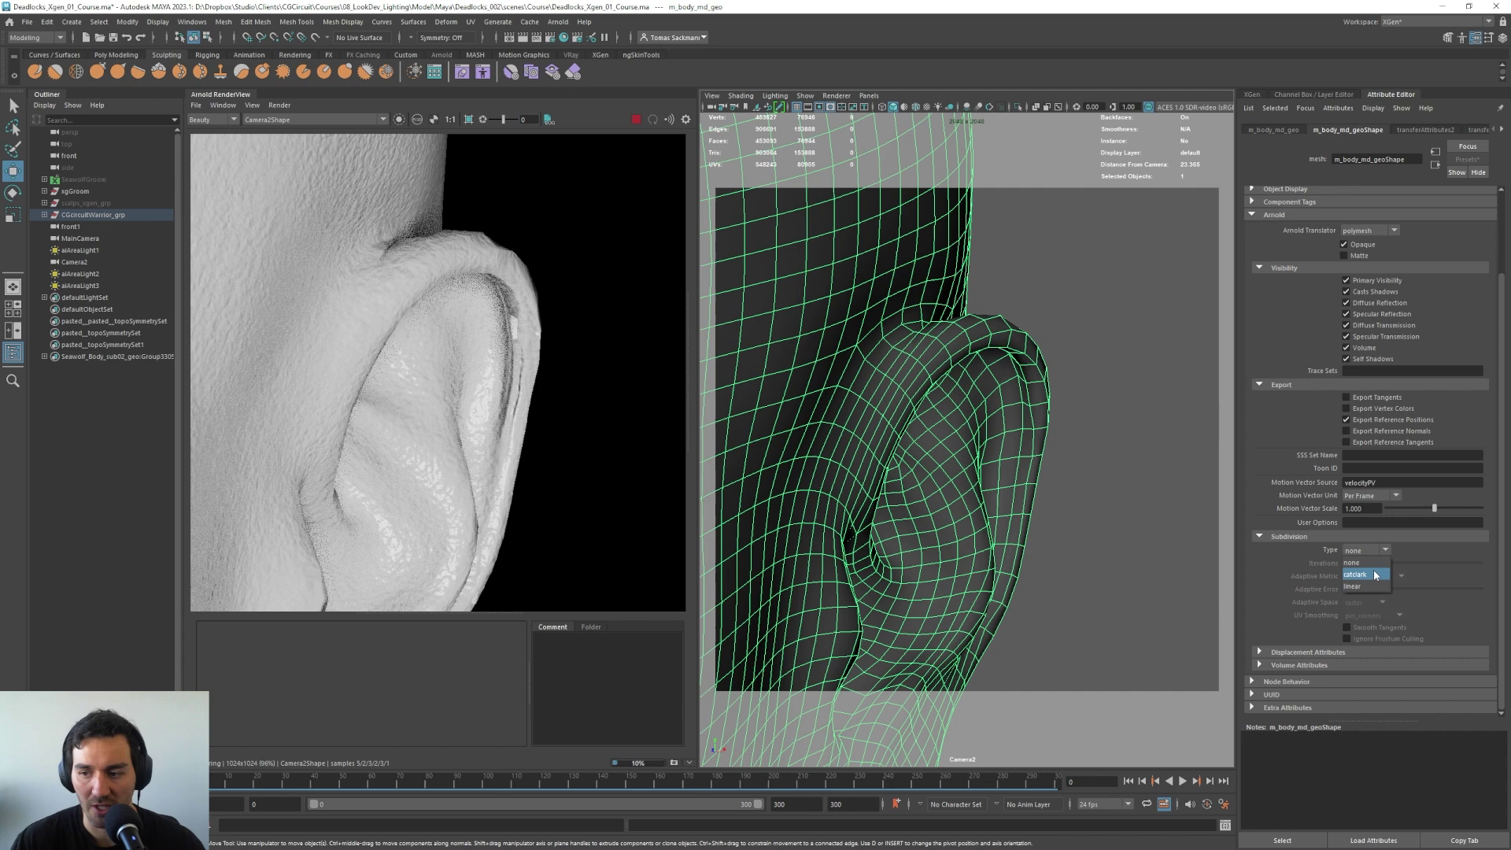
{"action": "left_click", "coordinate": [1375, 575]}
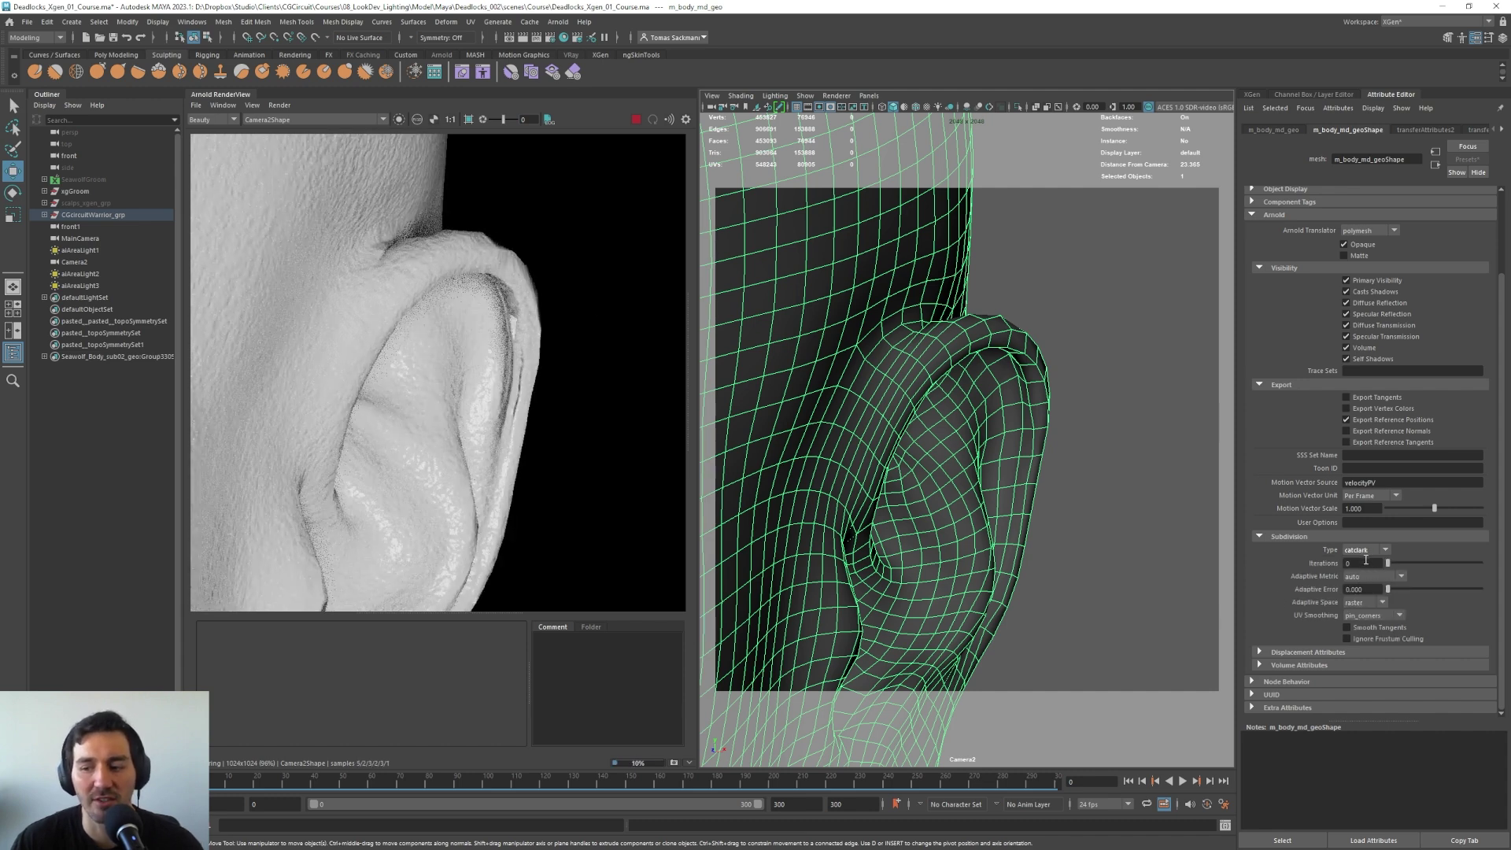
{"action": "left_click", "coordinate": [1366, 562]}
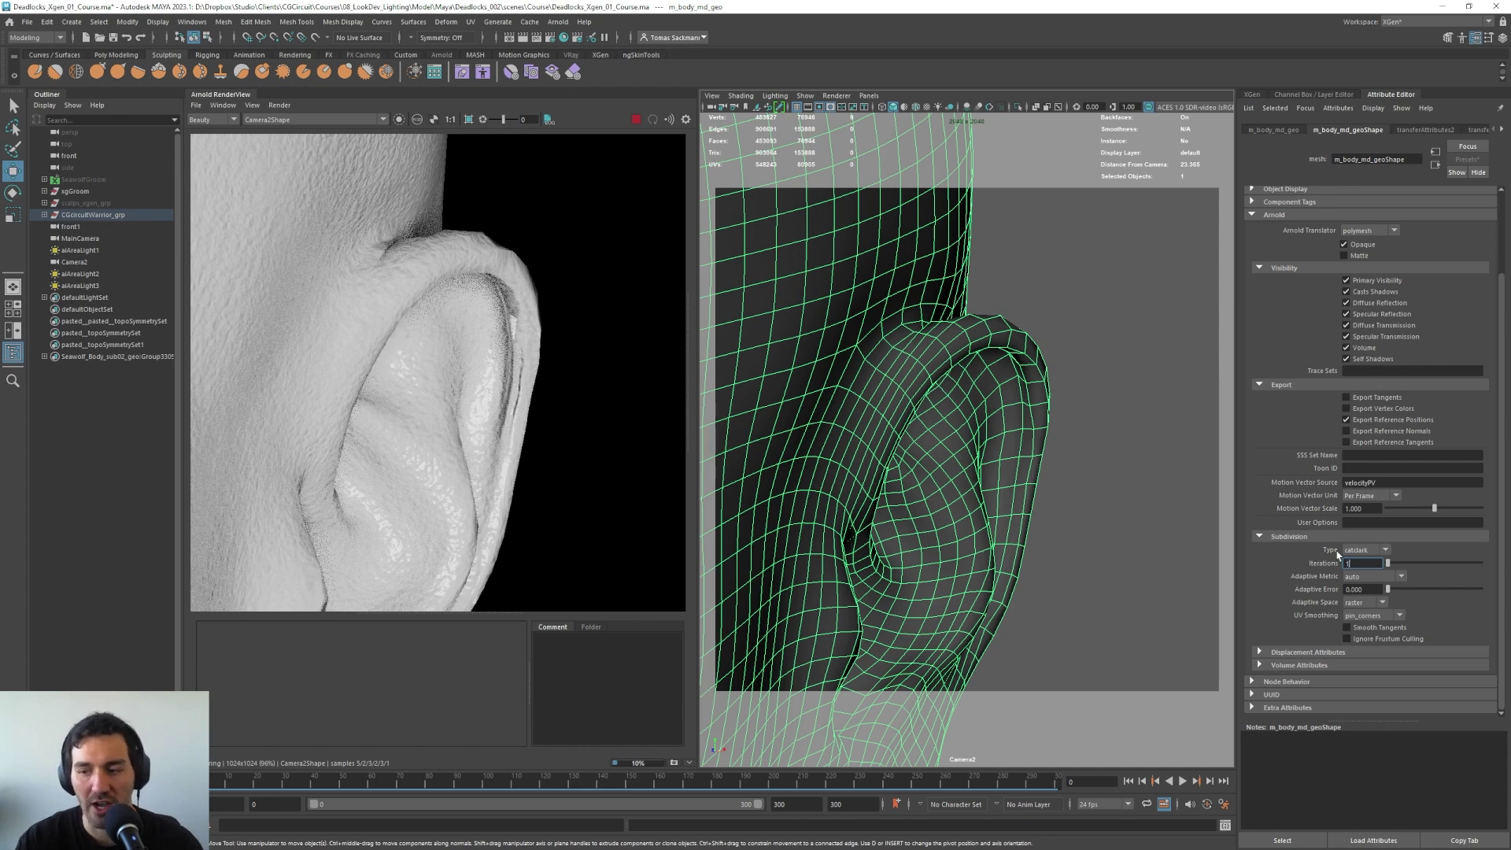
{"action": "type", "text": "1"}
{"action": "key", "text": "Return"}
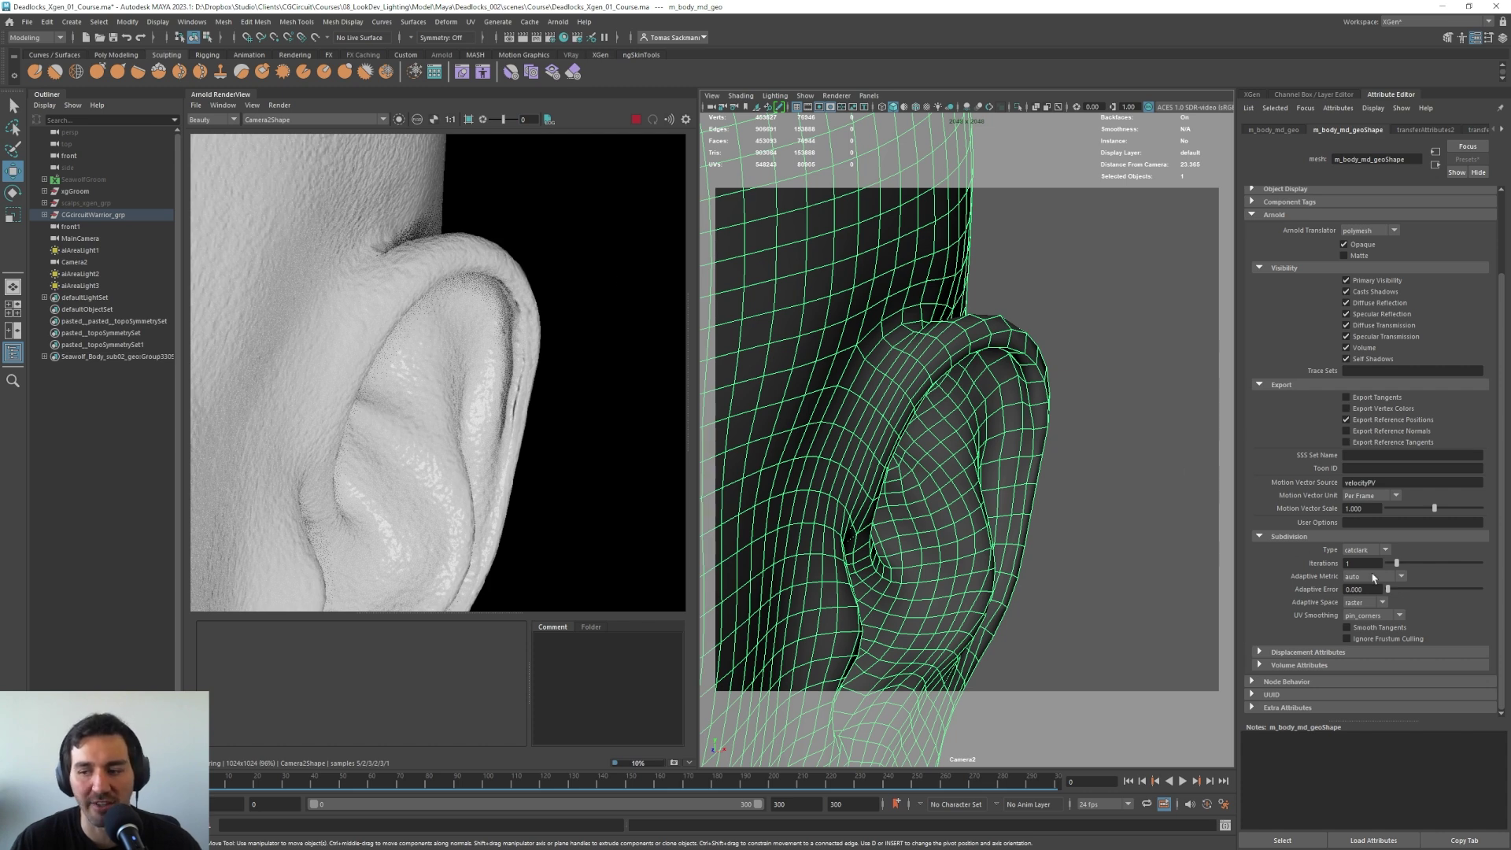
{"action": "double_click", "coordinate": [1361, 562]}
{"action": "type", "text": "2"}
{"action": "key", "text": "Return"}
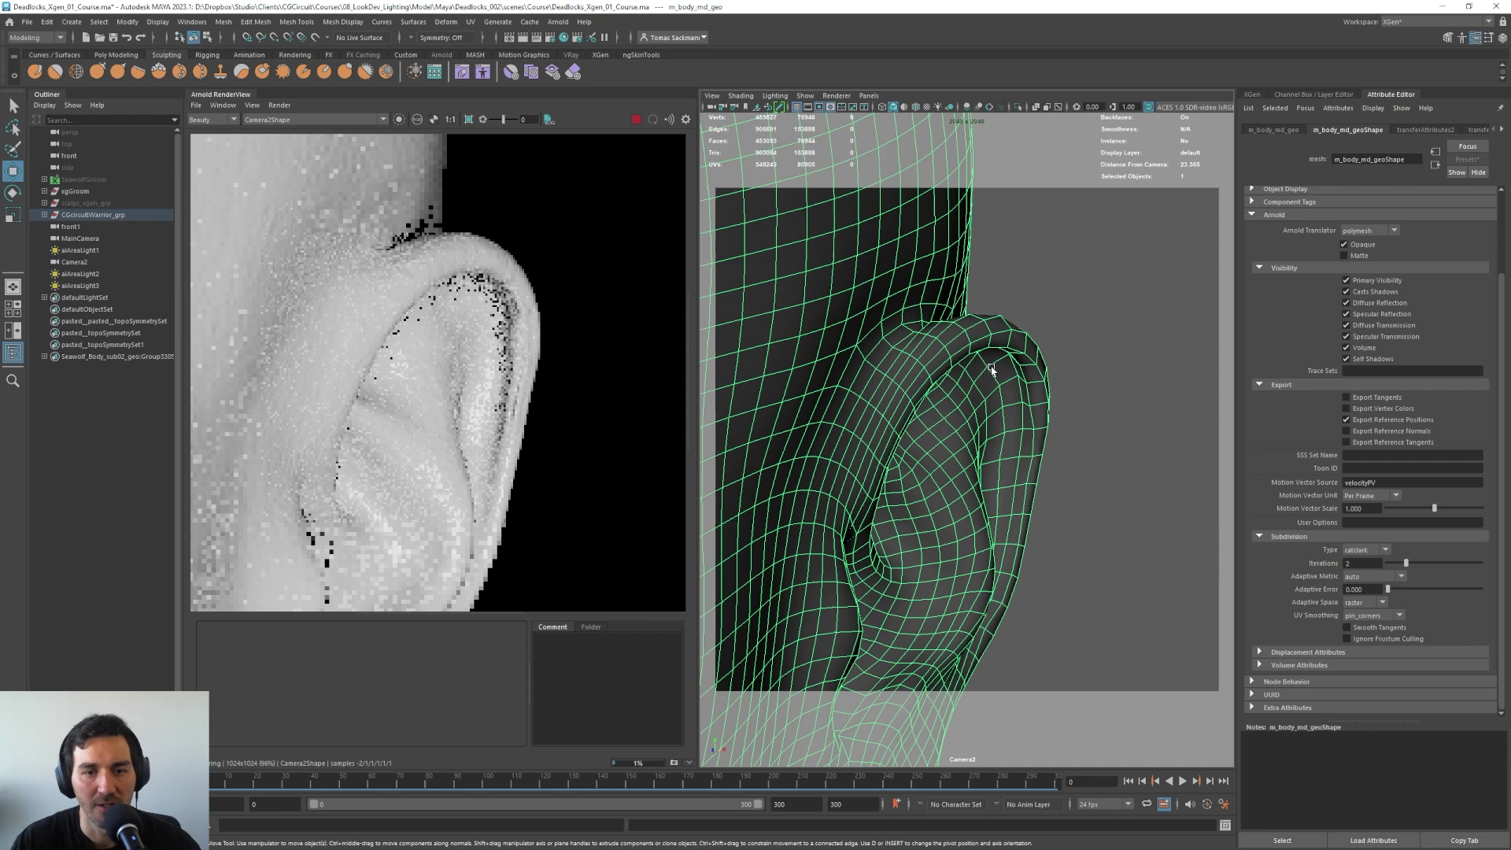
Step: Zoom and pan the RenderView image to inspect the rendered ear up close
{"action": "scroll", "coordinate": [539, 354], "scroll_direction": "down", "scroll_amount": 2}
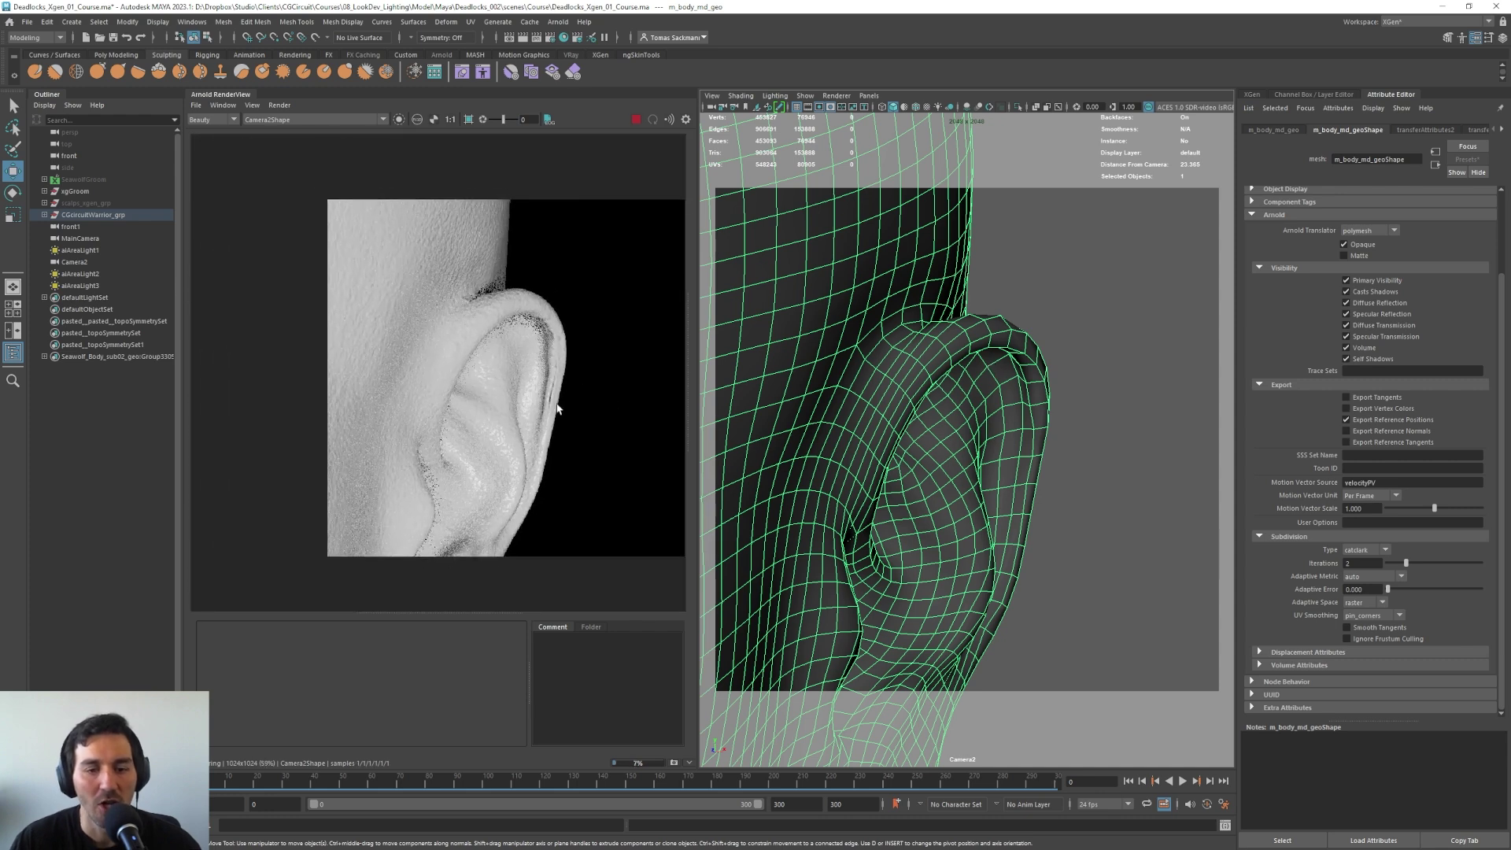
{"action": "middle_click_drag", "start_coordinate": [628, 405], "coordinate": [496, 418]}
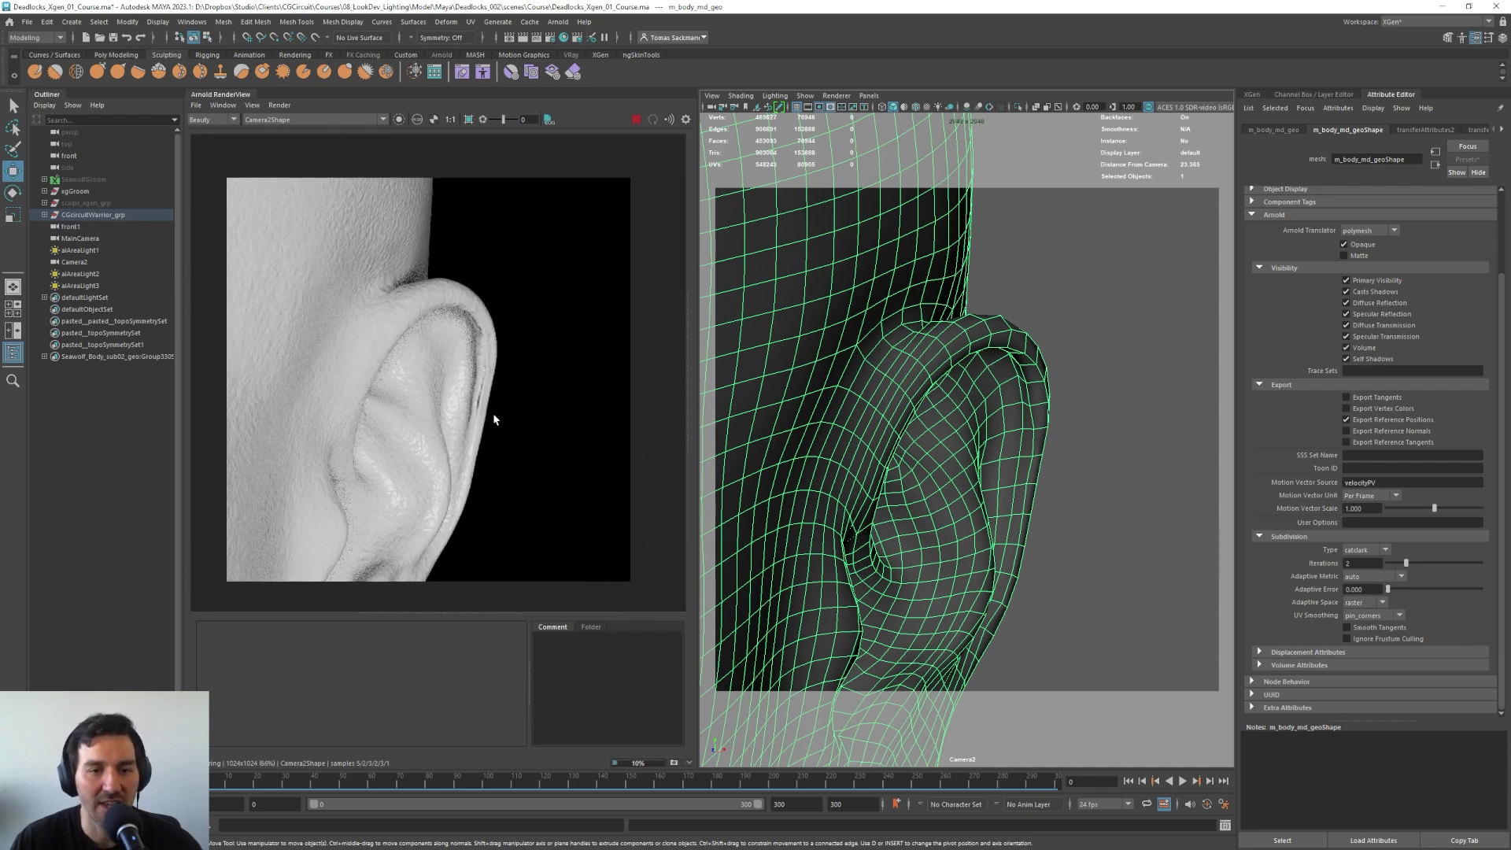
{"action": "scroll", "coordinate": [523, 448], "scroll_direction": "up", "scroll_amount": 2}
{"action": "scroll", "coordinate": [555, 450], "scroll_direction": "up", "scroll_amount": 1}
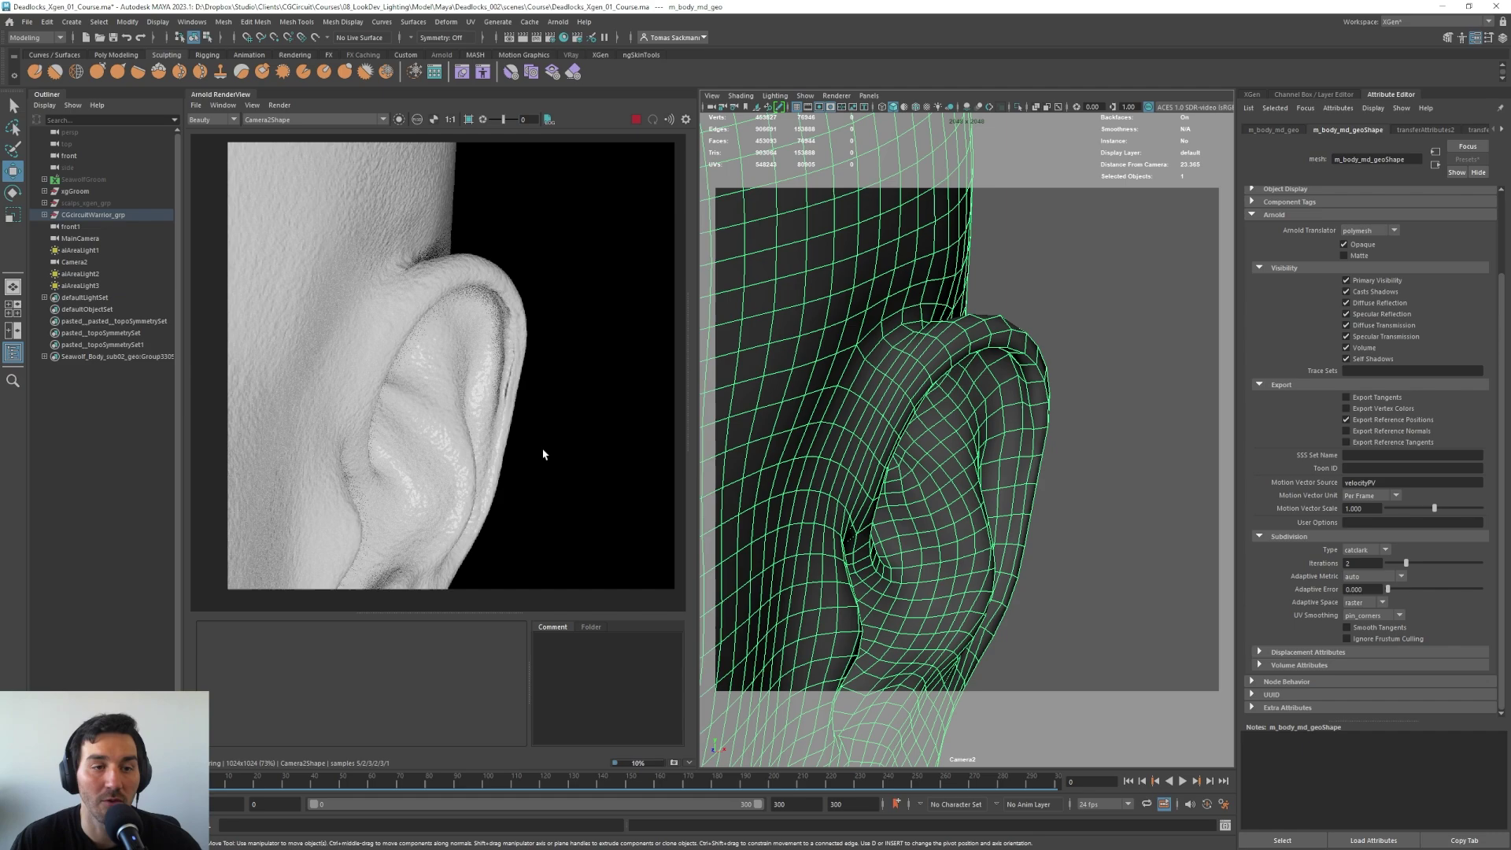
{"action": "middle_click_drag", "start_coordinate": [583, 472], "coordinate": [533, 462]}
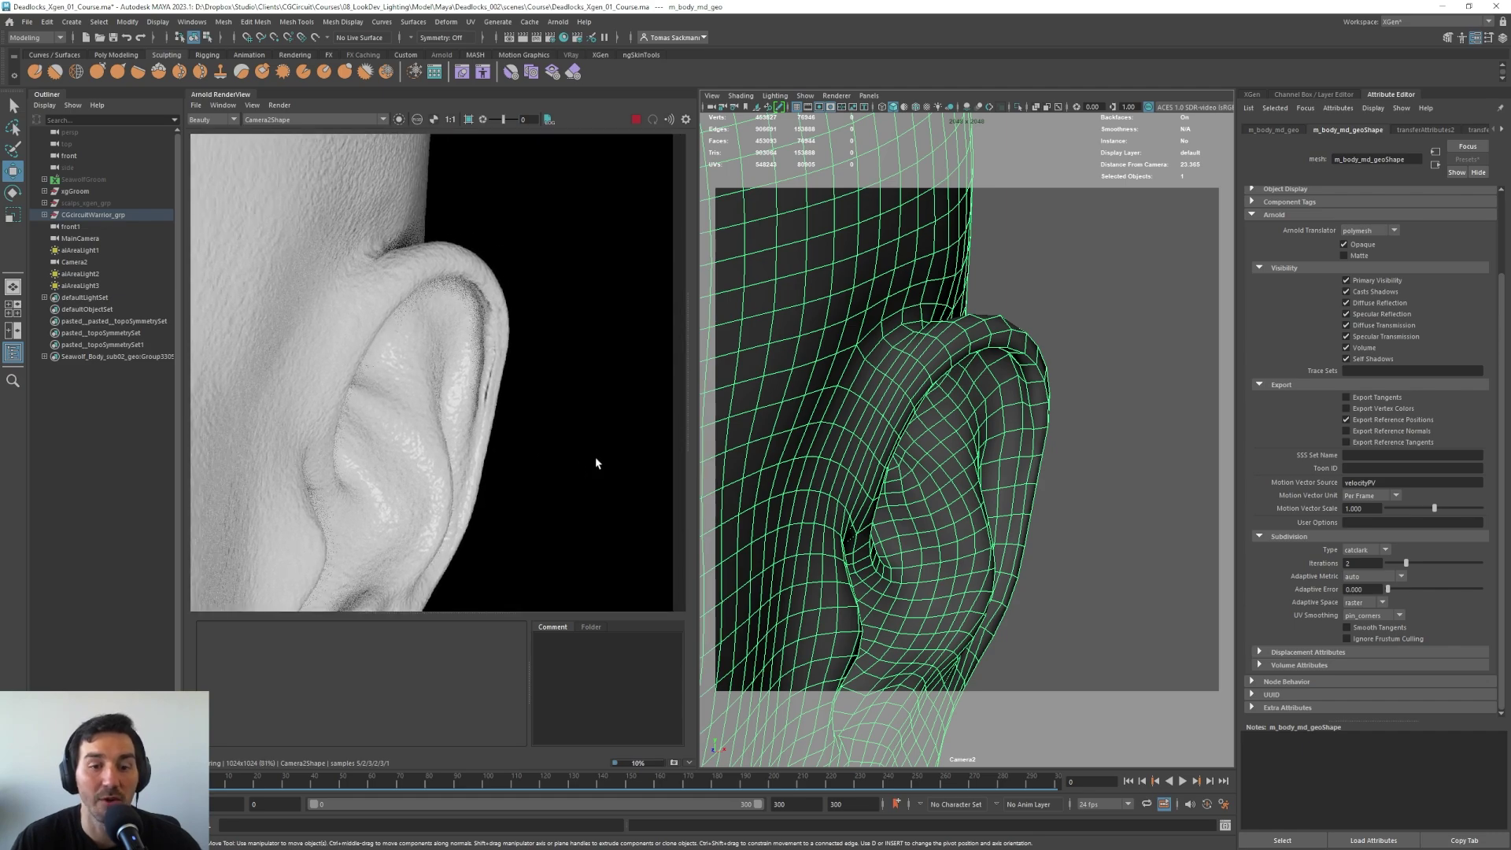
Step: Tumble and dolly Camera2 back to a frontal view of the whole head
{"action": "right_click_drag", "start_coordinate": [1065, 441], "coordinate": [1026, 439], "text": "alt"}
{"action": "left_click_drag", "start_coordinate": [1026, 440], "coordinate": [964, 442], "text": "alt"}
{"action": "right_click_drag", "start_coordinate": [964, 442], "coordinate": [957, 443], "text": "alt"}
{"action": "left_click_drag", "start_coordinate": [957, 443], "coordinate": [976, 429], "text": "alt"}
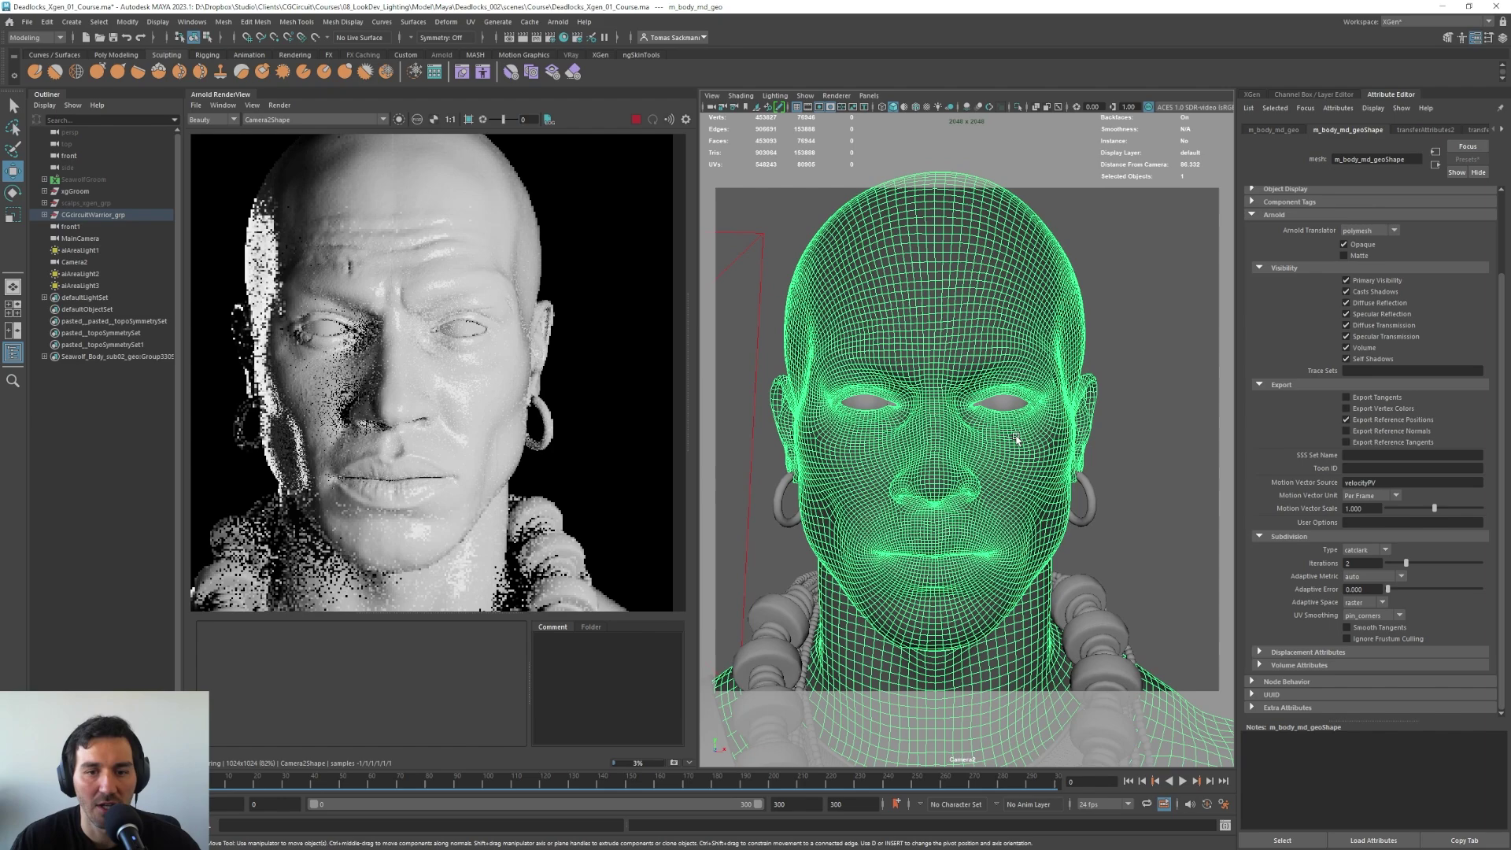
{"action": "right_click_drag", "start_coordinate": [976, 429], "coordinate": [1035, 439], "text": "alt"}
{"action": "left_click_drag", "start_coordinate": [1036, 439], "coordinate": [1059, 469], "text": "alt"}
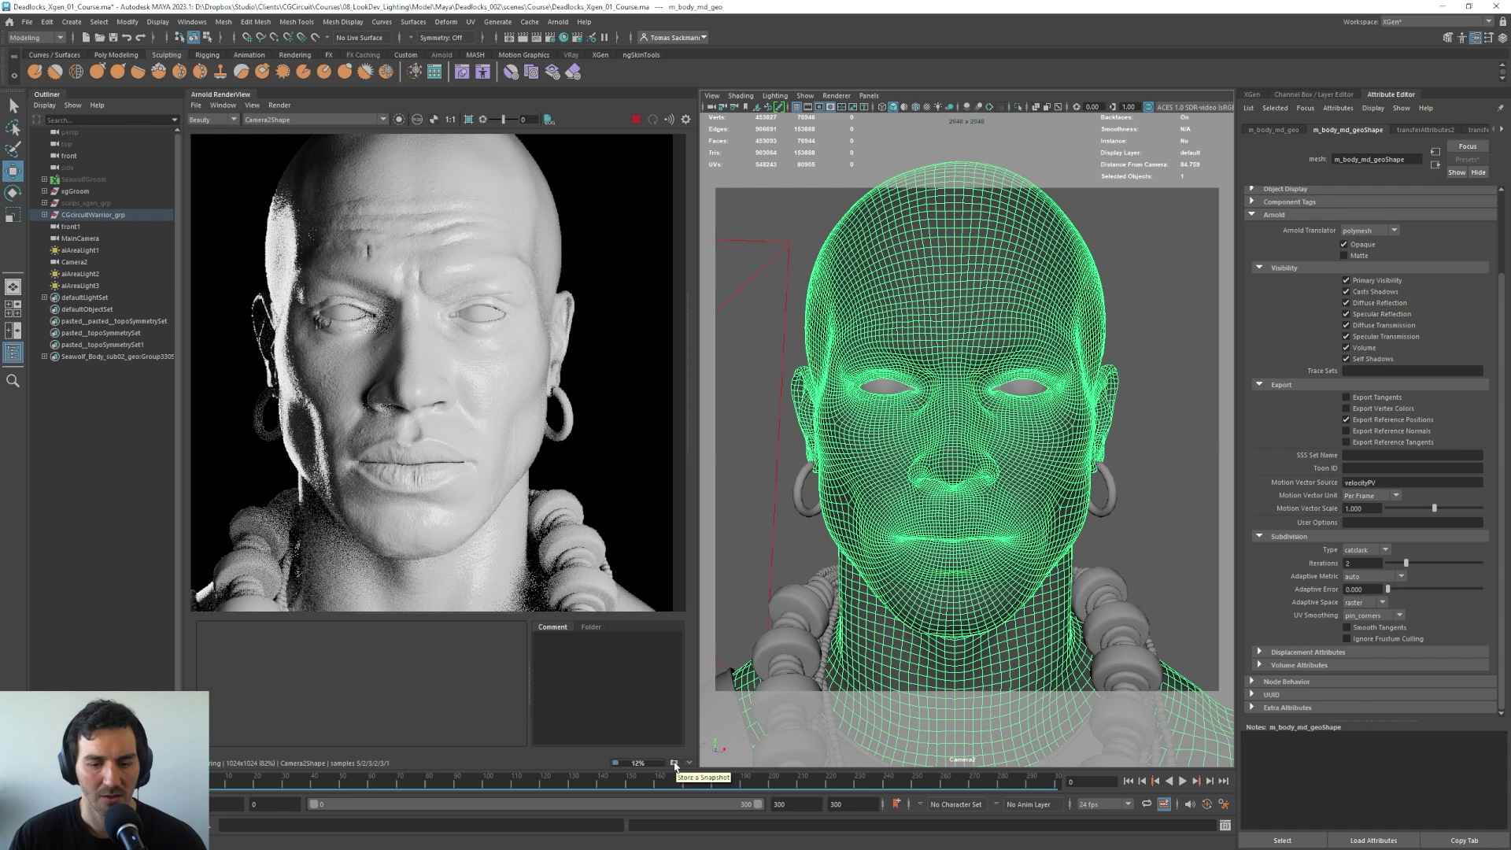
Step: Store a render snapshot at 2 subdivision iterations, then store another at 0 iterations
{"action": "left_click", "coordinate": [674, 763]}
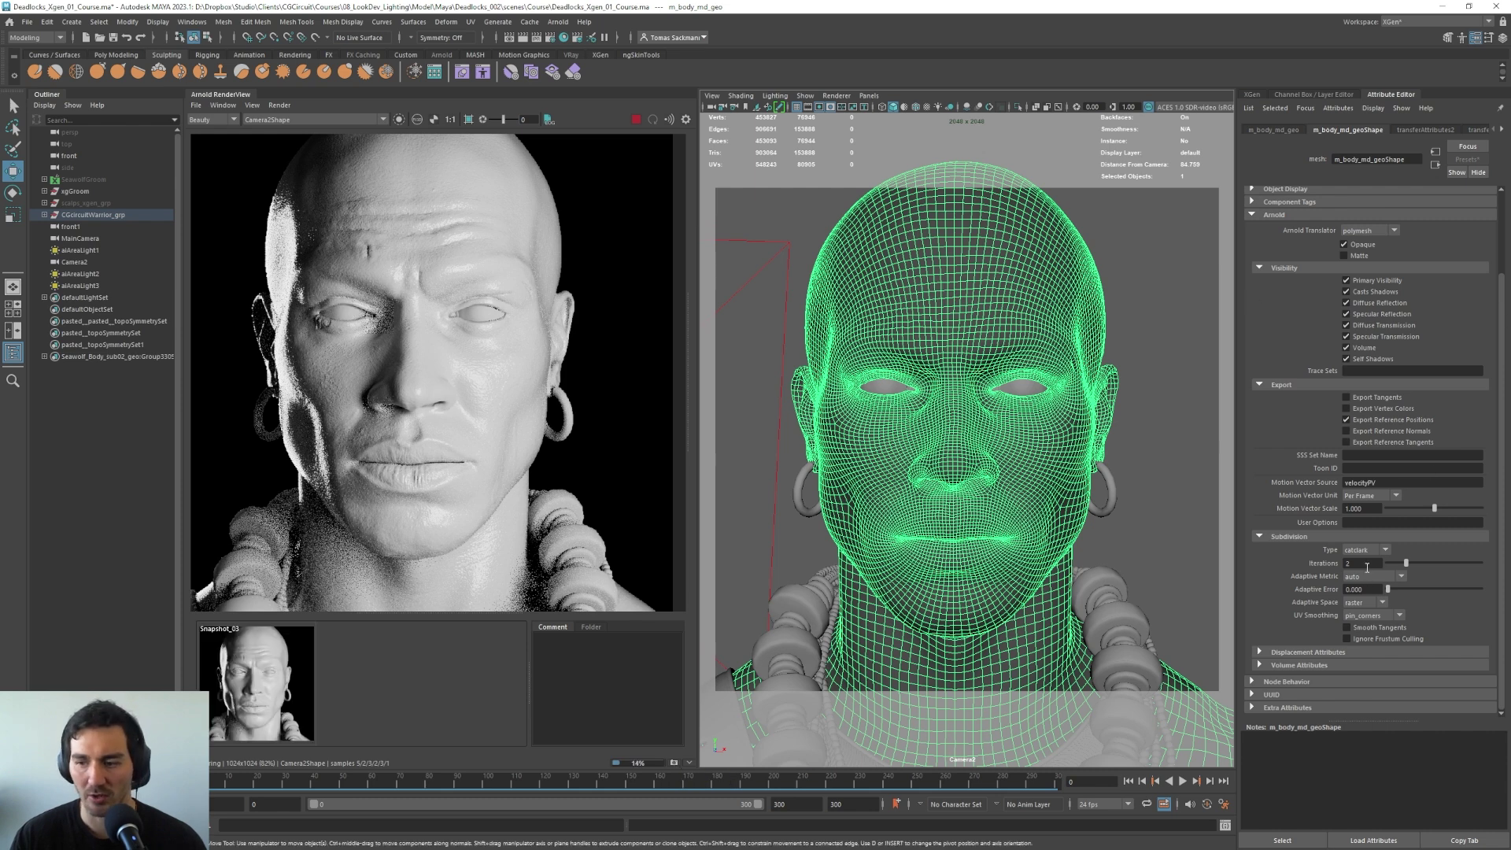
{"action": "left_click", "coordinate": [1357, 562]}
{"action": "type", "text": "0"}
{"action": "key", "text": "Return"}
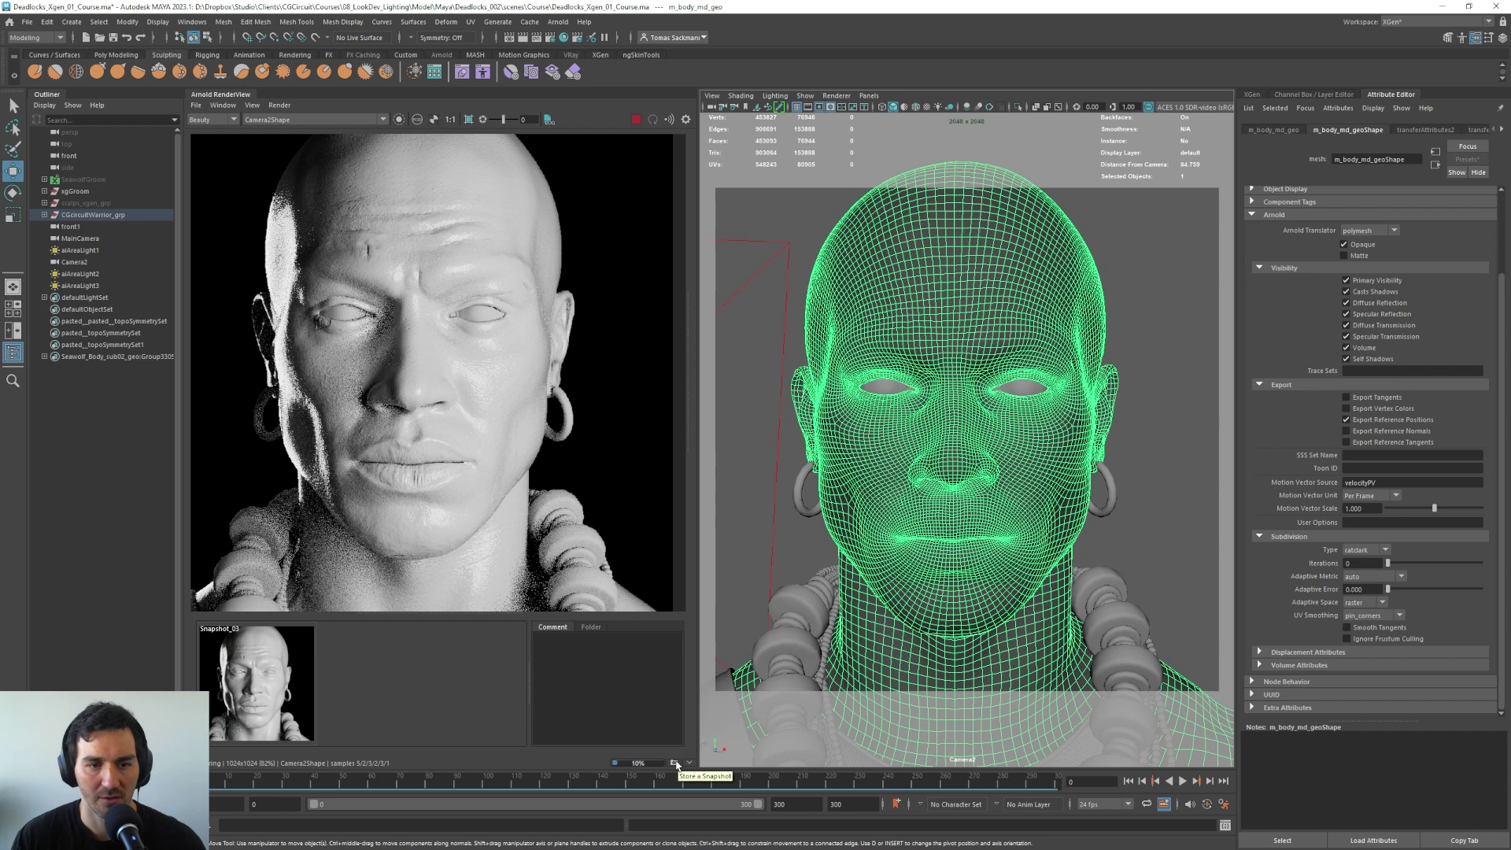
{"action": "left_click", "coordinate": [676, 763]}
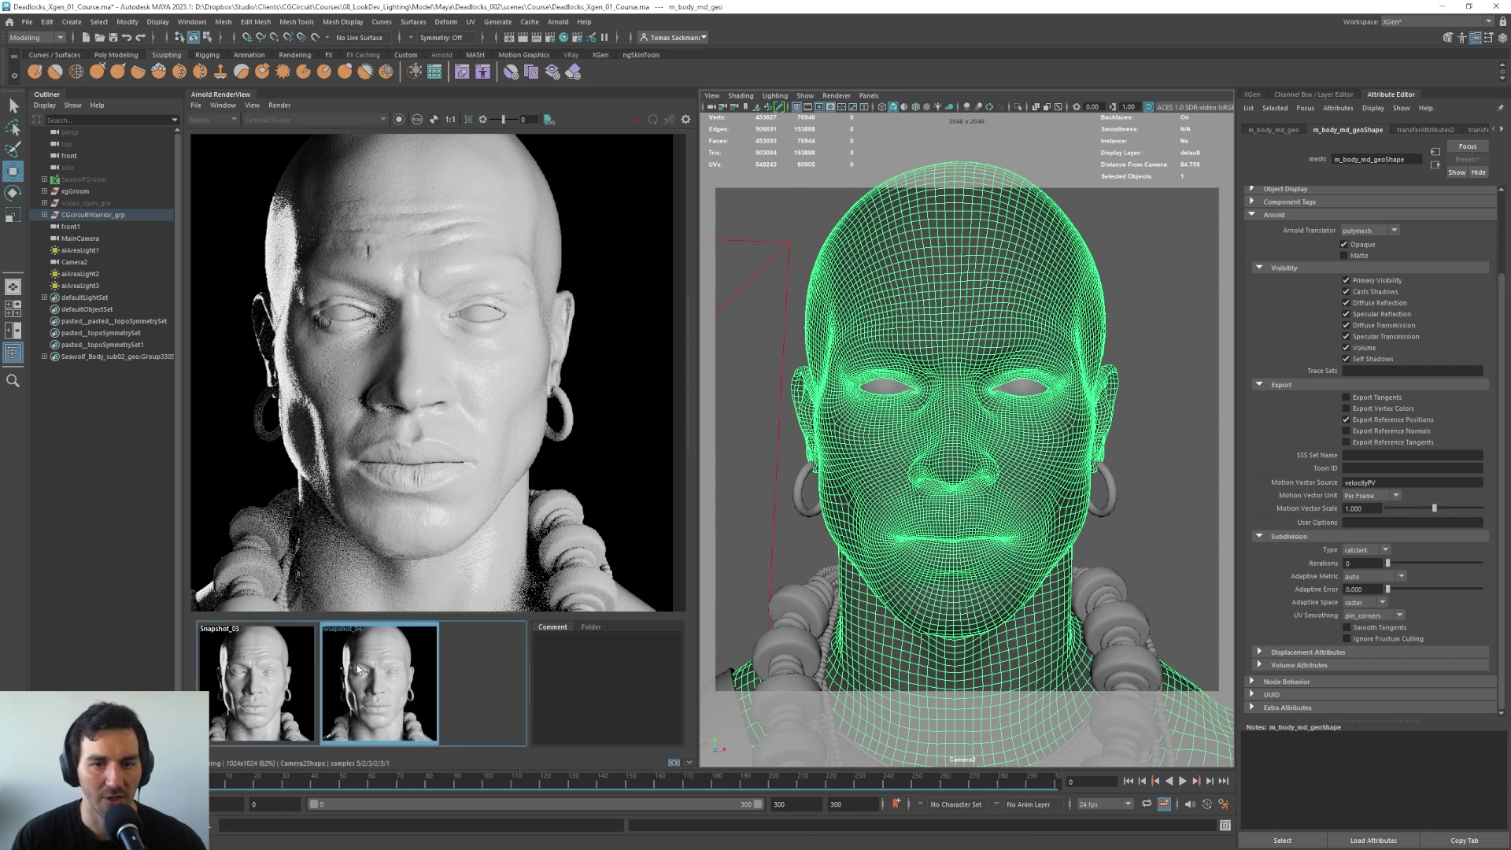
Step: Toggle Snapshot_03 repeatedly to compare the subdivided render against the live render
{"action": "left_click", "coordinate": [250, 670]}
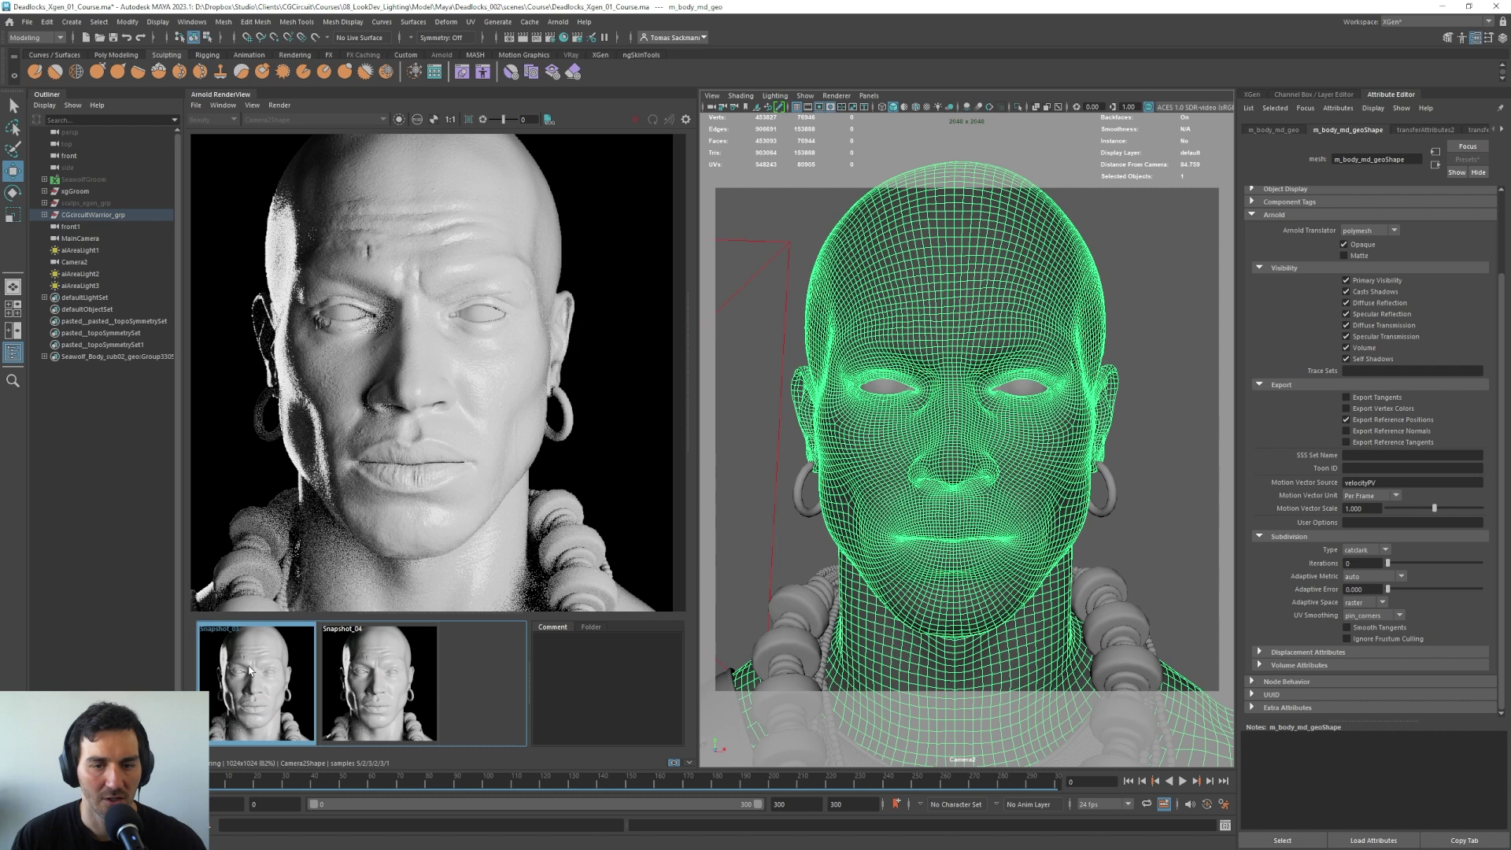
{"action": "left_click", "coordinate": [250, 669]}
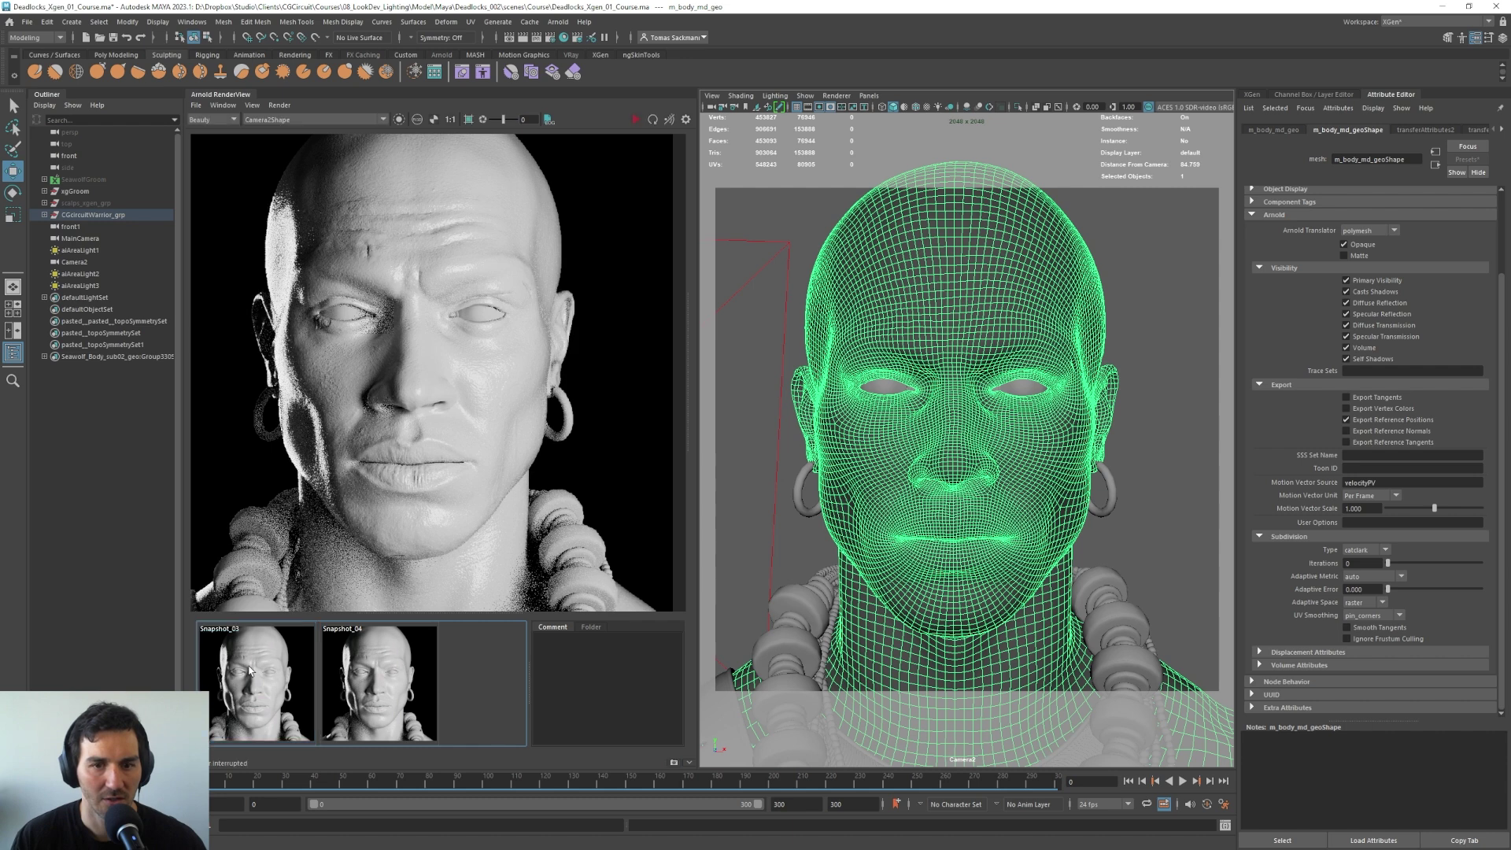
{"action": "left_click", "coordinate": [250, 669]}
{"action": "left_click", "coordinate": [249, 670]}
{"action": "left_click", "coordinate": [249, 670]}
{"action": "left_click", "coordinate": [249, 670]}
{"action": "left_click", "coordinate": [249, 669]}
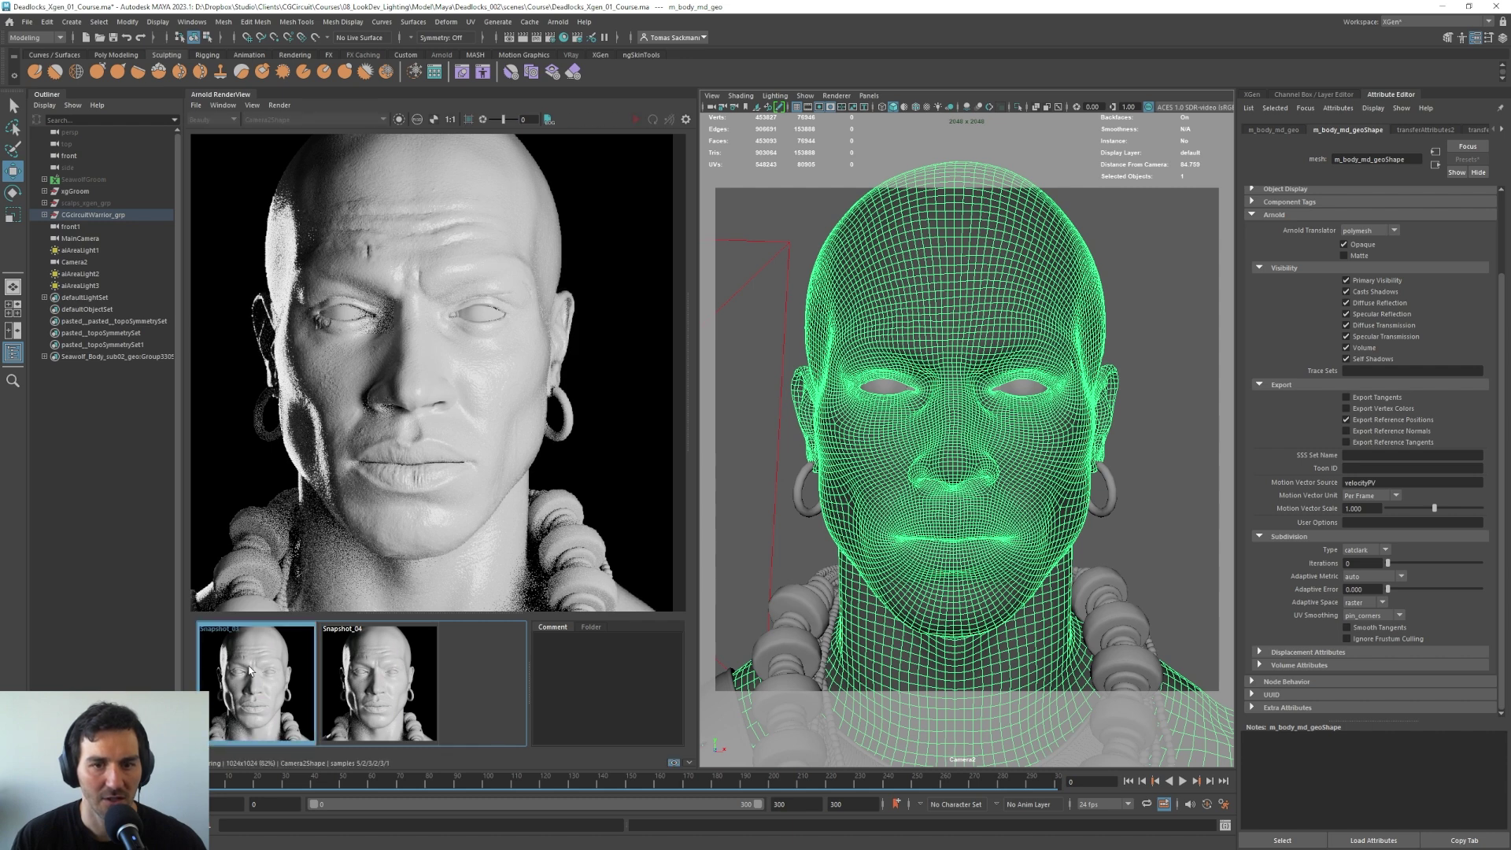
{"action": "left_click", "coordinate": [250, 670]}
{"action": "left_click", "coordinate": [249, 670]}
{"action": "left_click", "coordinate": [249, 670]}
{"action": "left_click", "coordinate": [249, 670]}
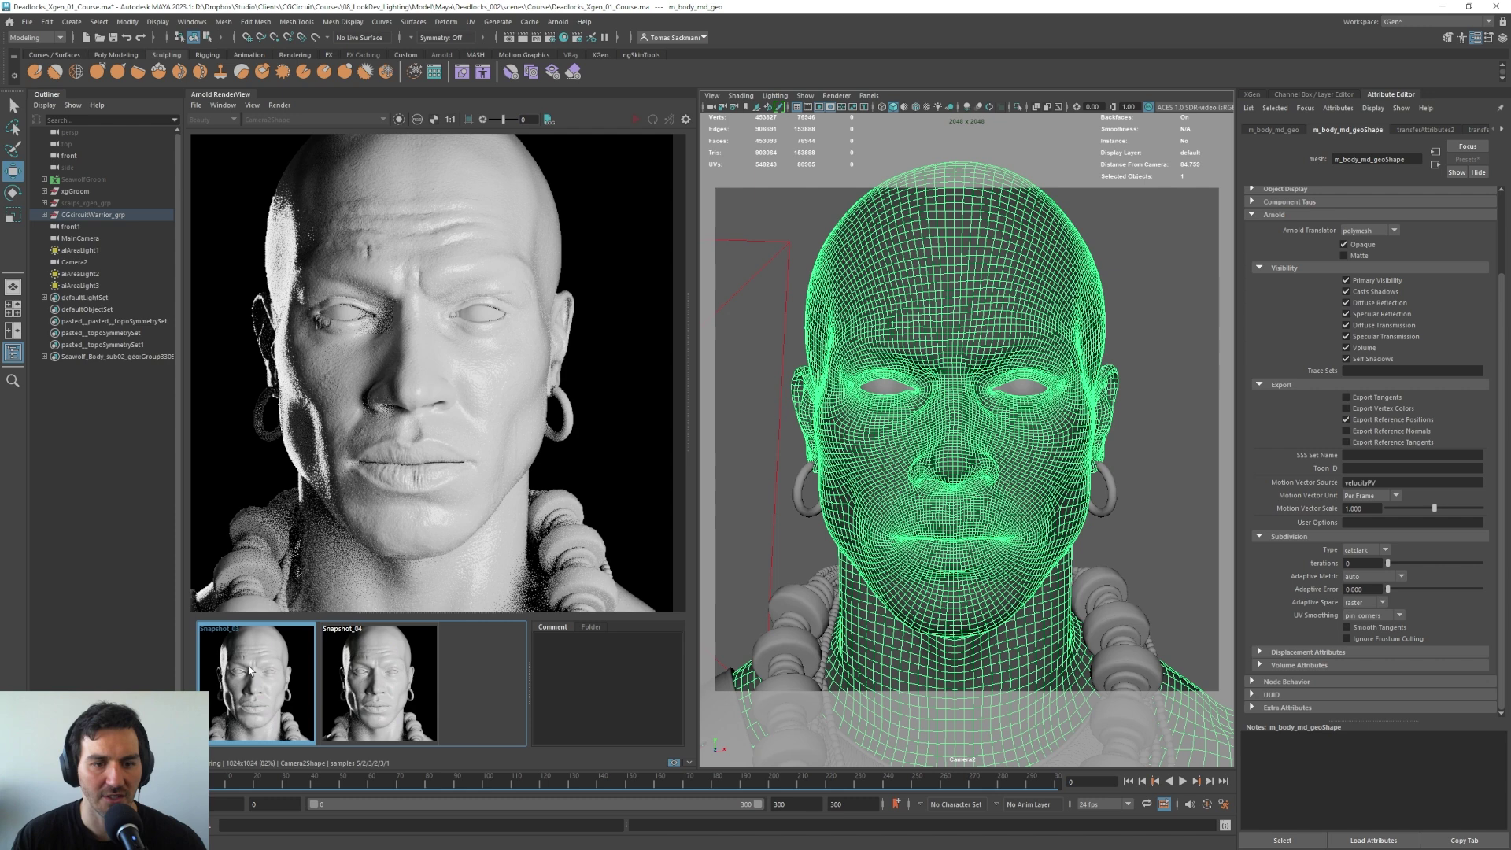
{"action": "left_click", "coordinate": [249, 670]}
{"action": "left_click", "coordinate": [250, 670]}
{"action": "left_click", "coordinate": [249, 670]}
{"action": "left_click", "coordinate": [249, 670]}
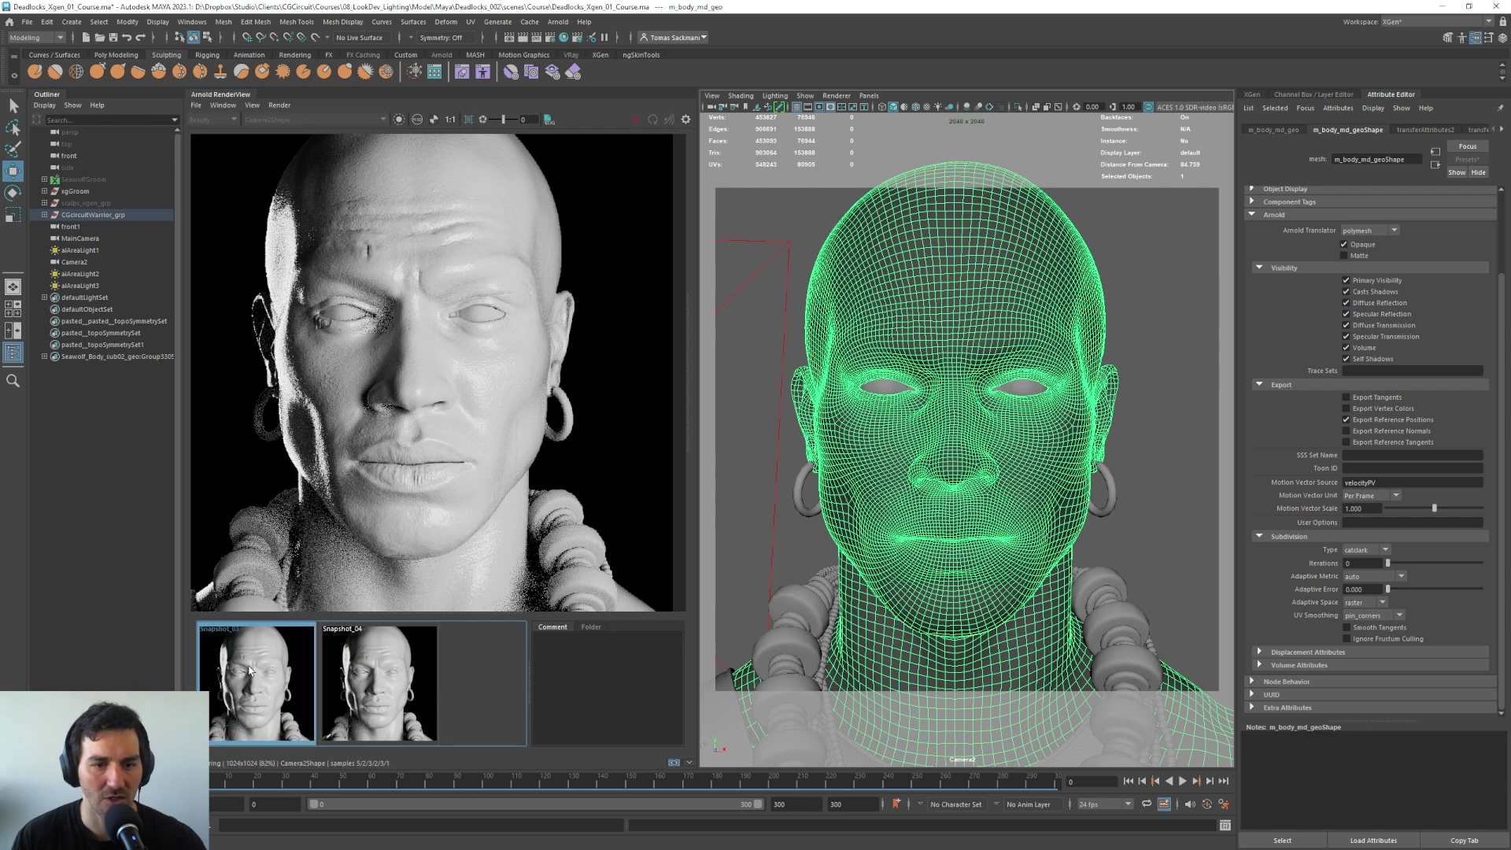
{"action": "left_click", "coordinate": [250, 670]}
{"action": "left_click", "coordinate": [250, 669]}
{"action": "left_click", "coordinate": [249, 670]}
{"action": "left_click", "coordinate": [250, 670]}
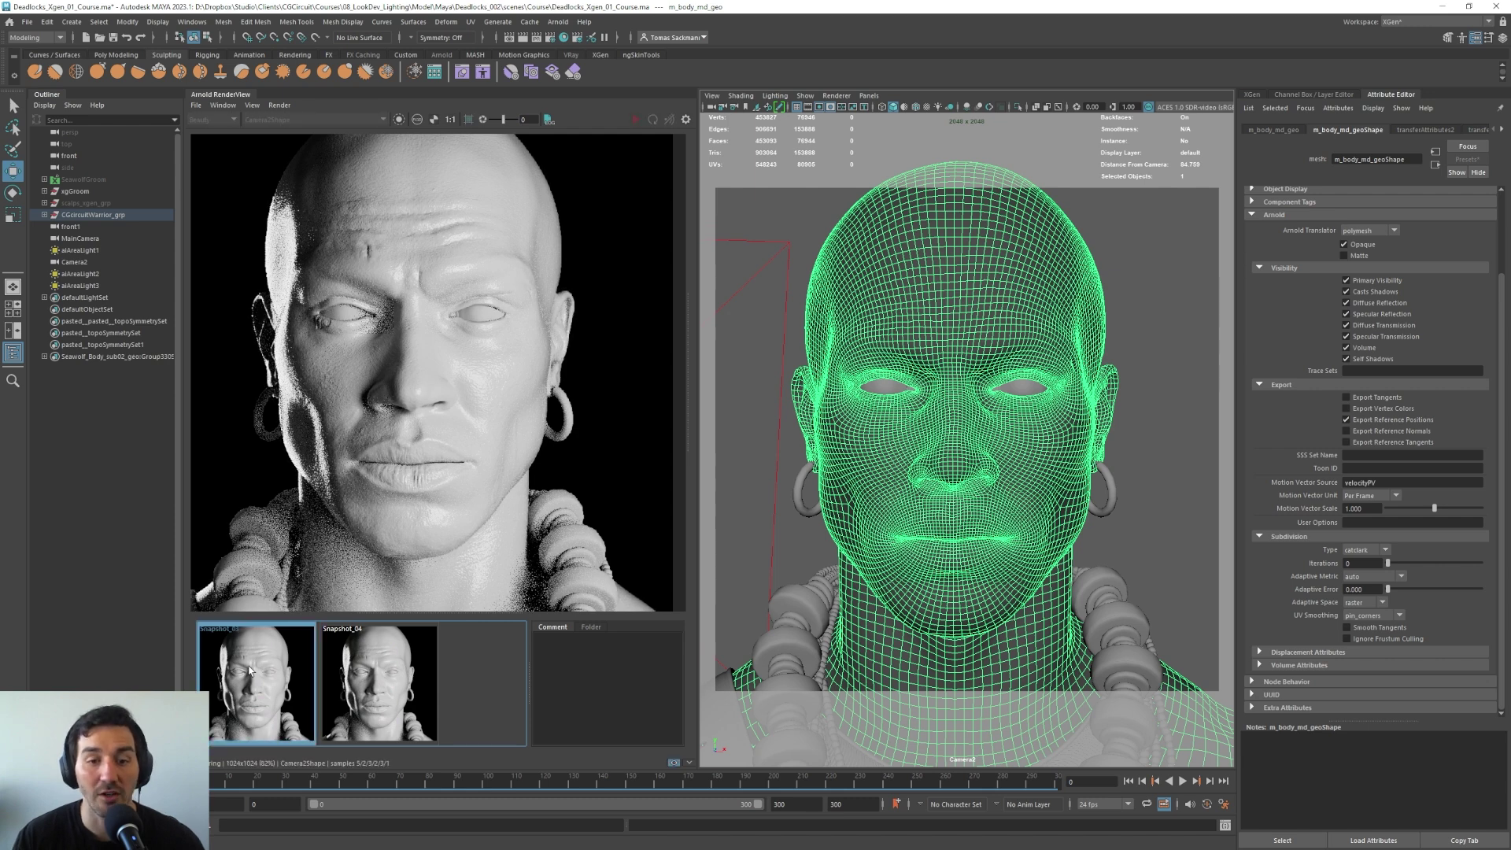
{"action": "left_click", "coordinate": [249, 669]}
{"action": "left_click", "coordinate": [250, 670]}
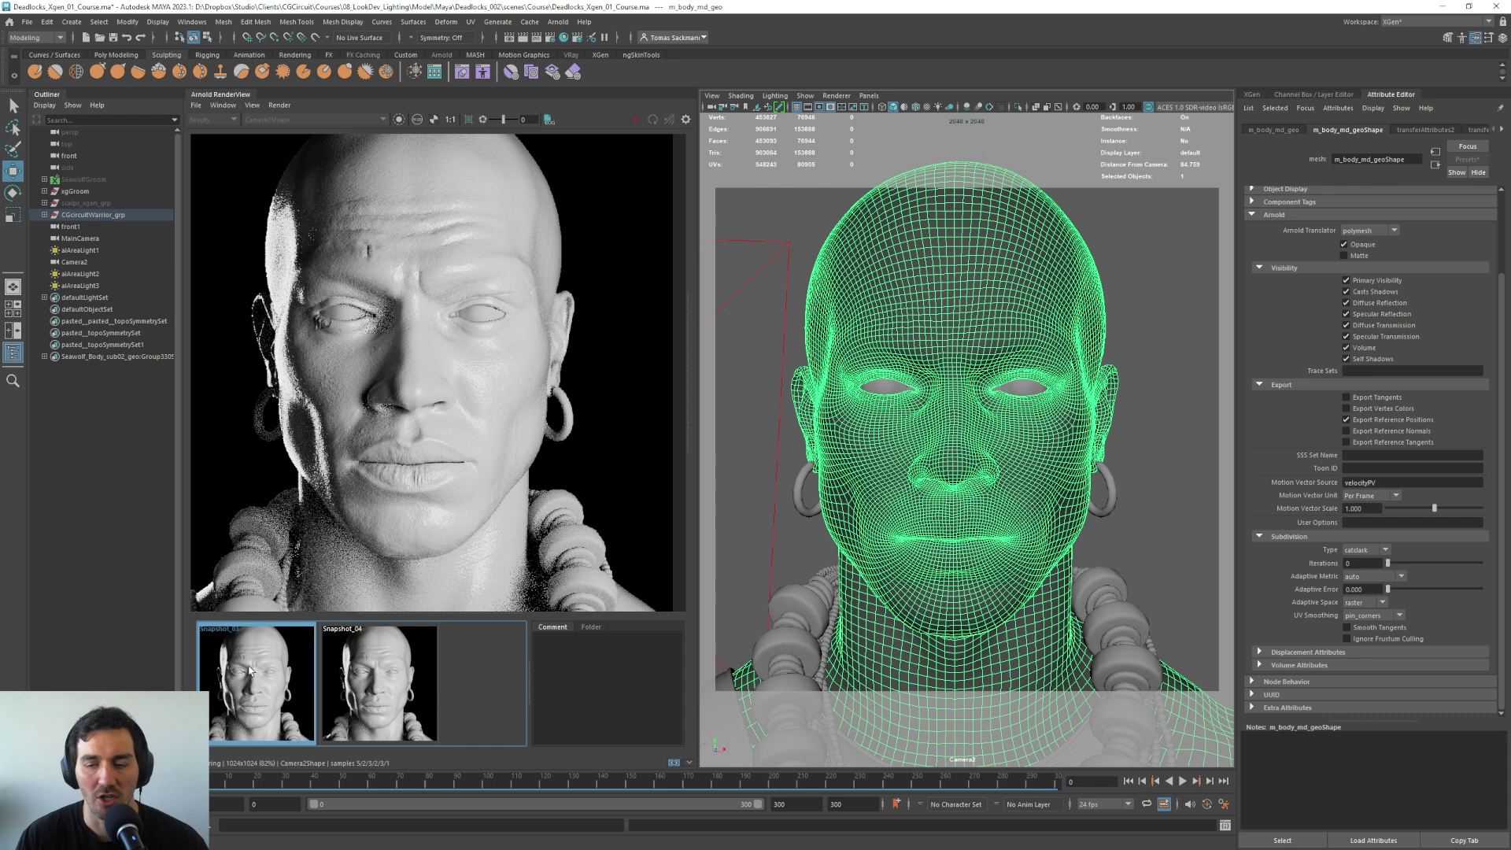
Step: Set Subdivision Iterations to 2, then to 1, and return from Snapshot_04 to the live render
{"action": "left_click", "coordinate": [1369, 563]}
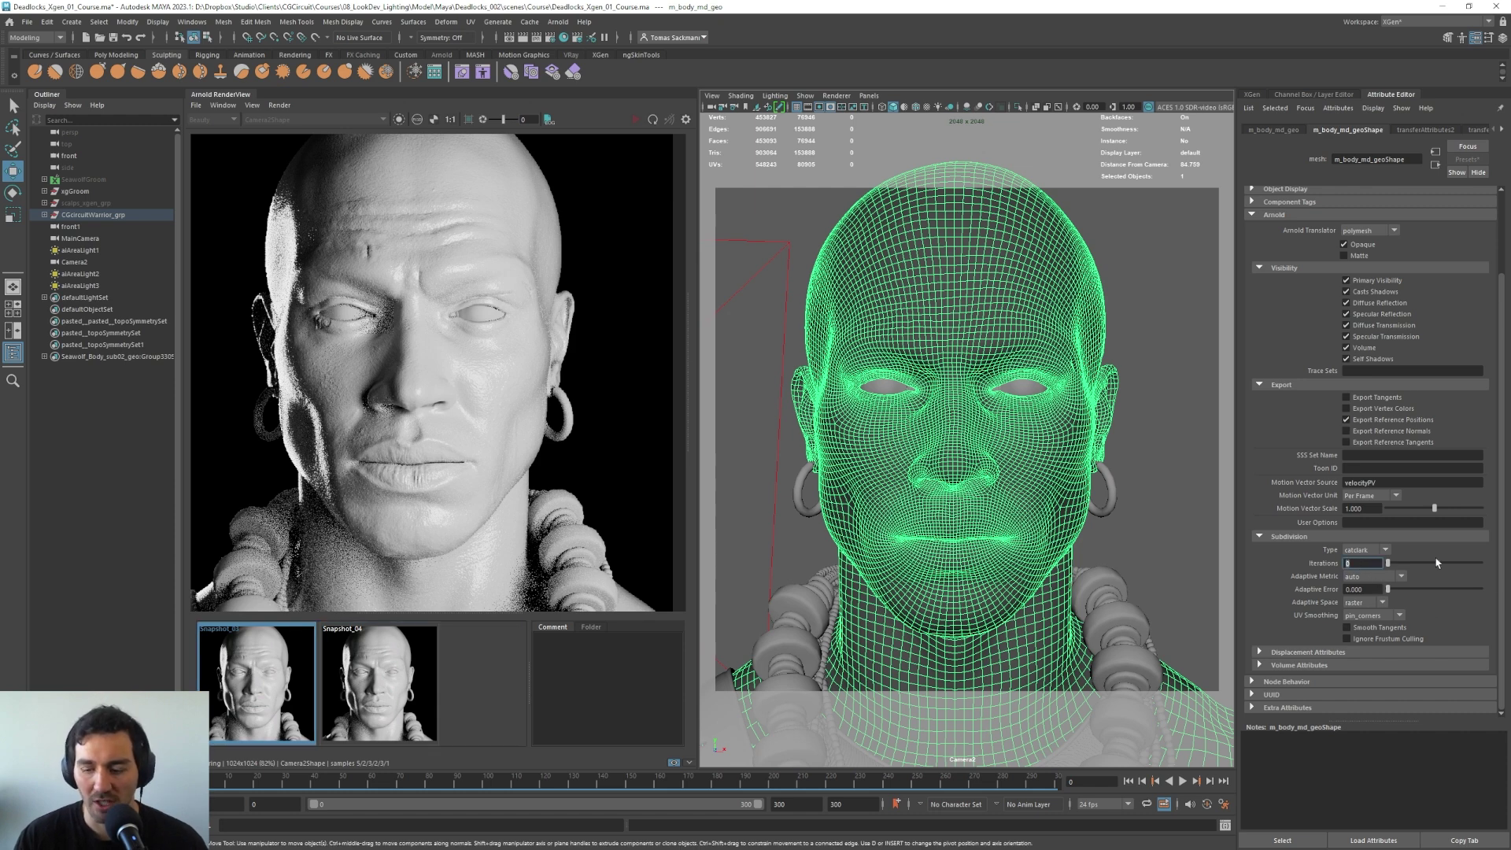
{"action": "key", "text": "Return"}
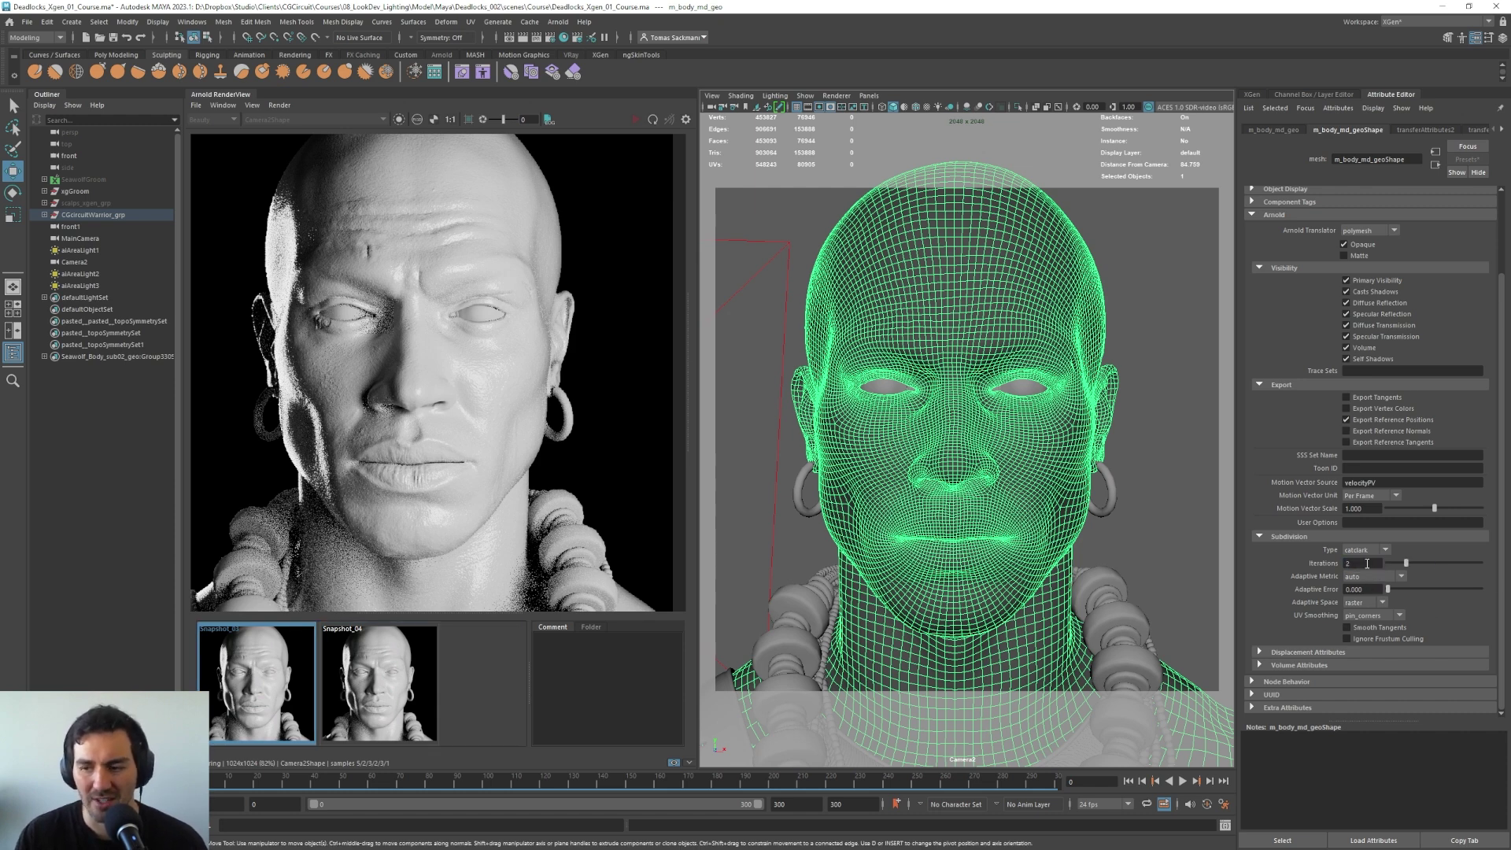
{"action": "left_click", "coordinate": [1347, 564]}
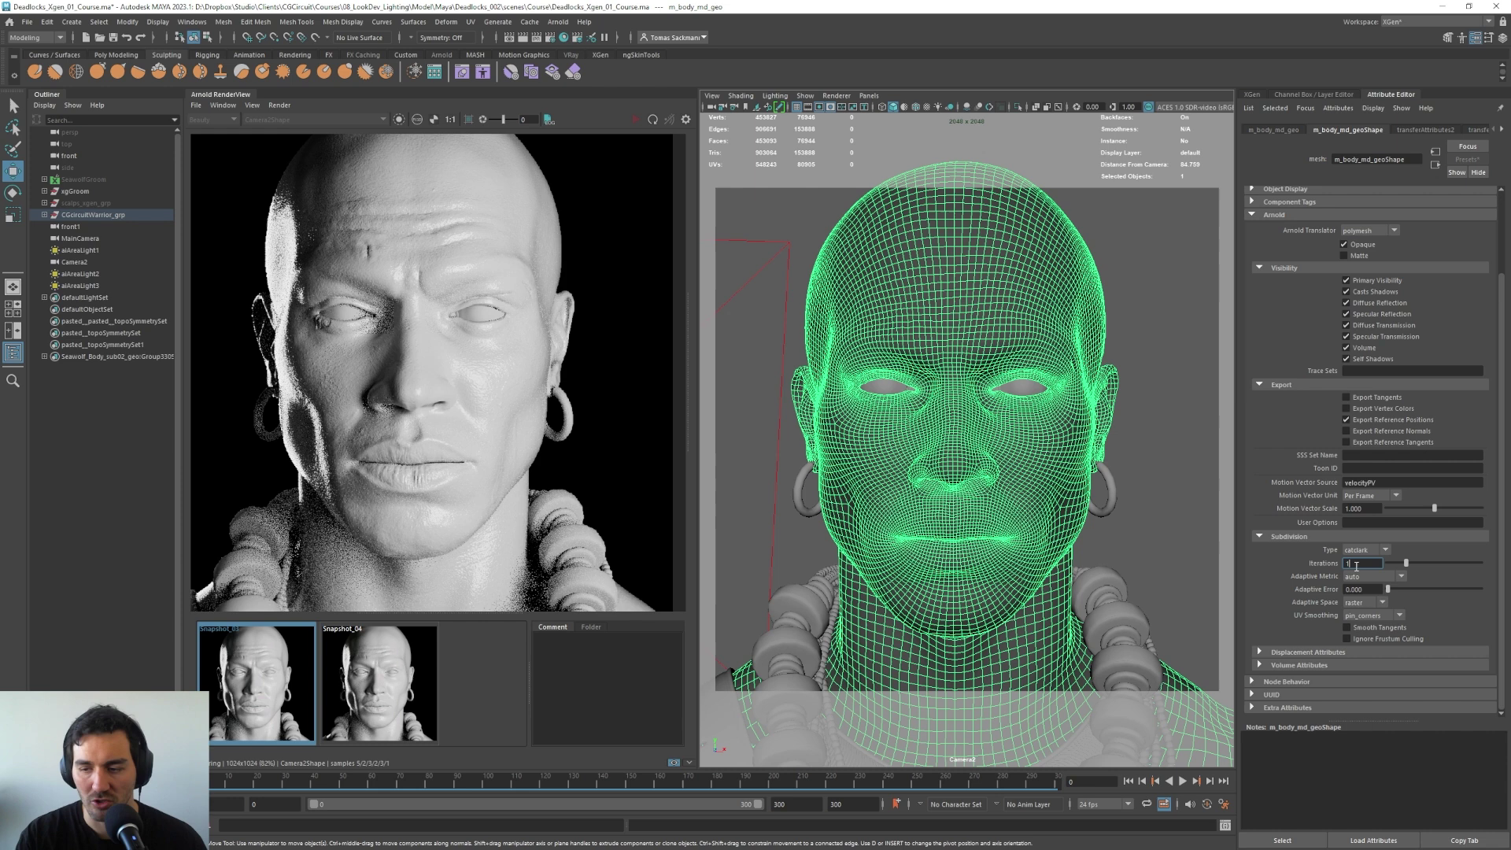
{"action": "type", "text": "1"}
{"action": "key", "text": "Return"}
{"action": "left_click", "coordinate": [416, 671]}
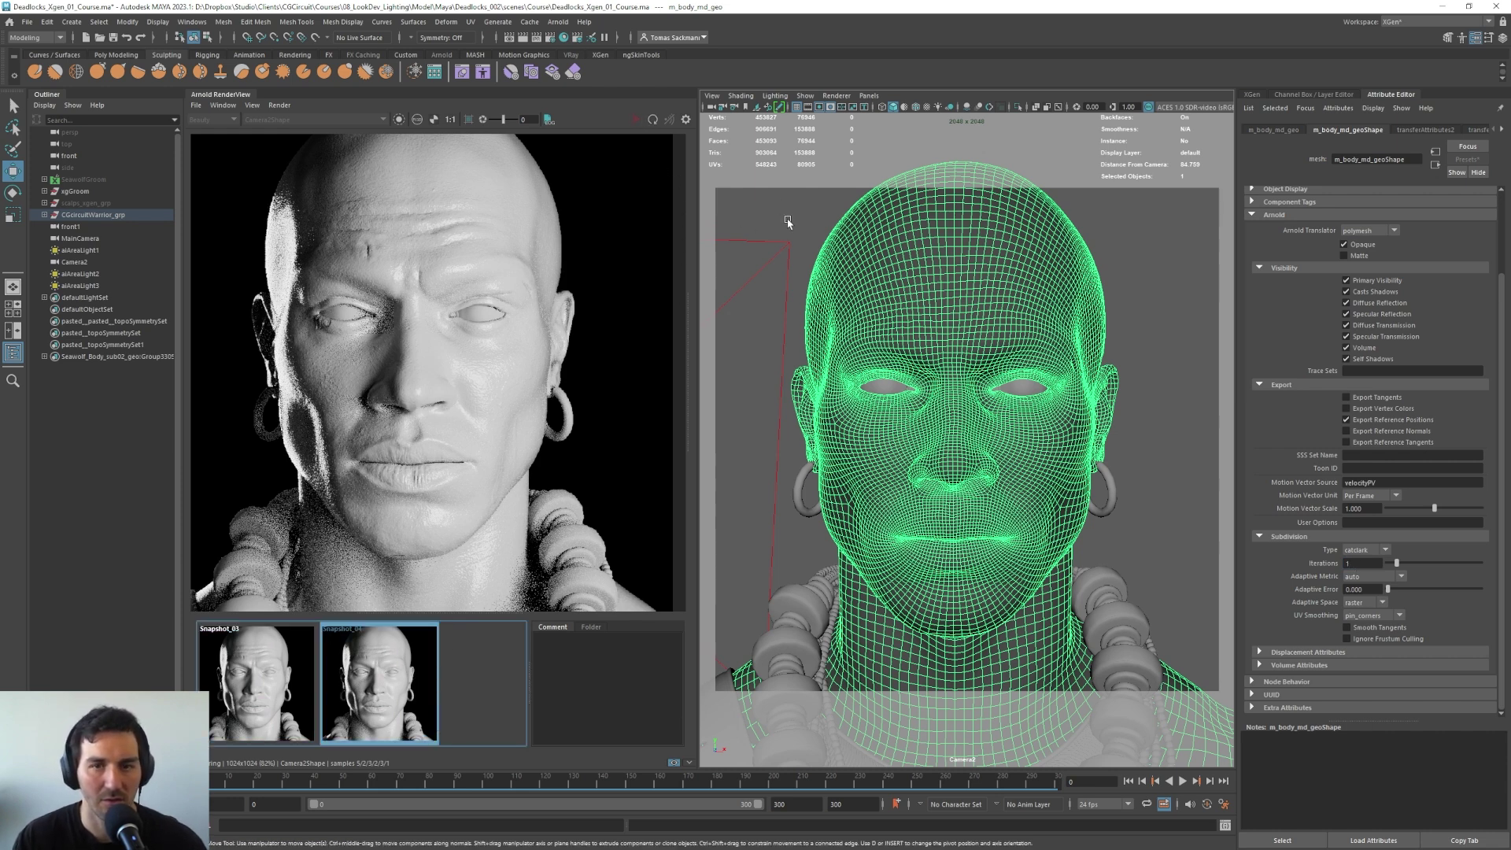
{"action": "left_click", "coordinate": [512, 717]}
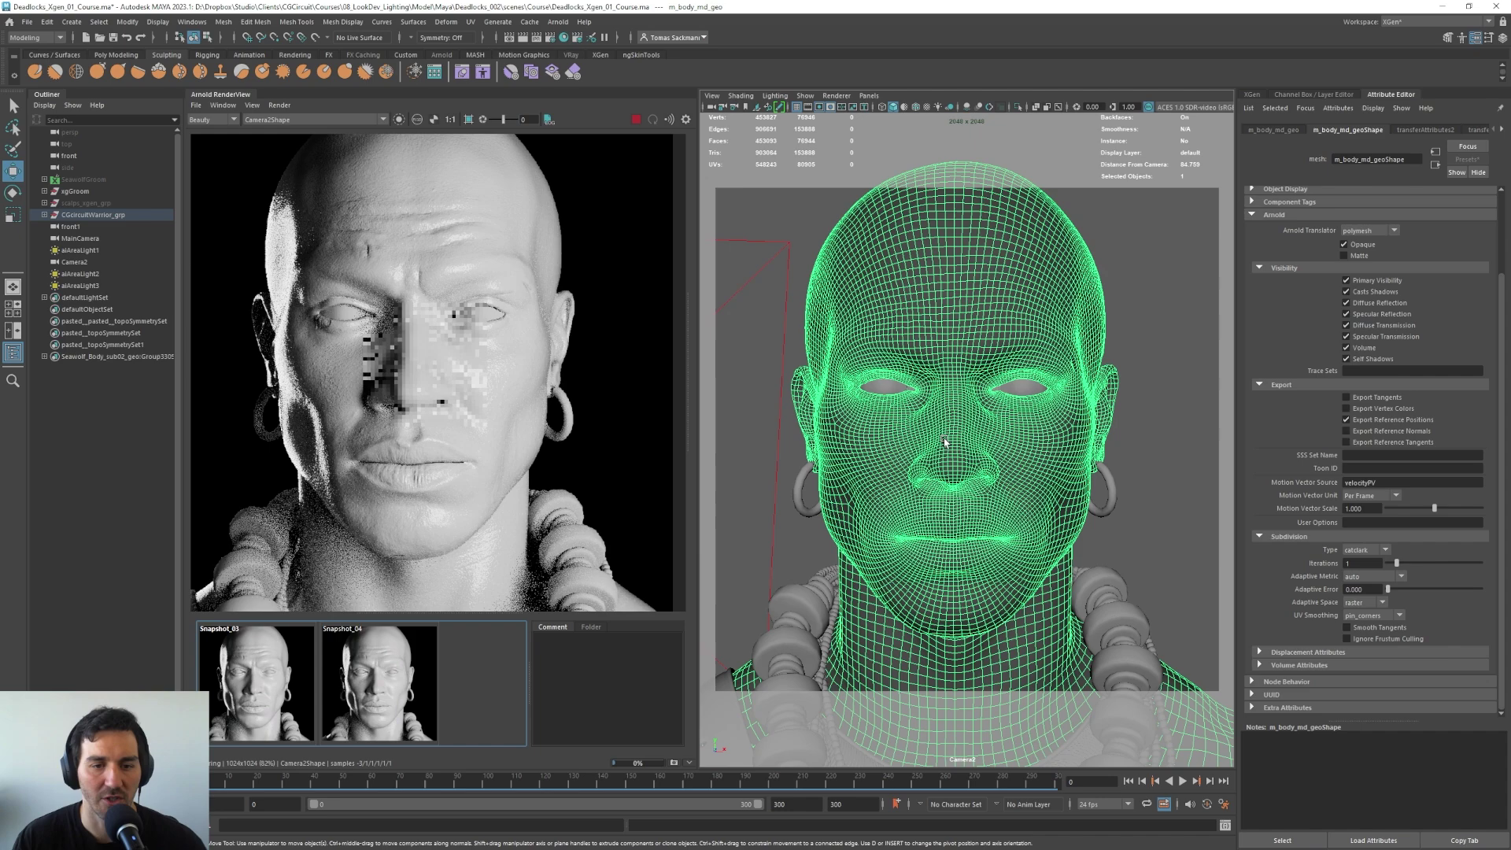
Step: Dolly Camera2 out to frame the warrior's full body for the Arnold render
{"action": "scroll", "coordinate": [1131, 412], "scroll_direction": "down", "scroll_amount": 10}
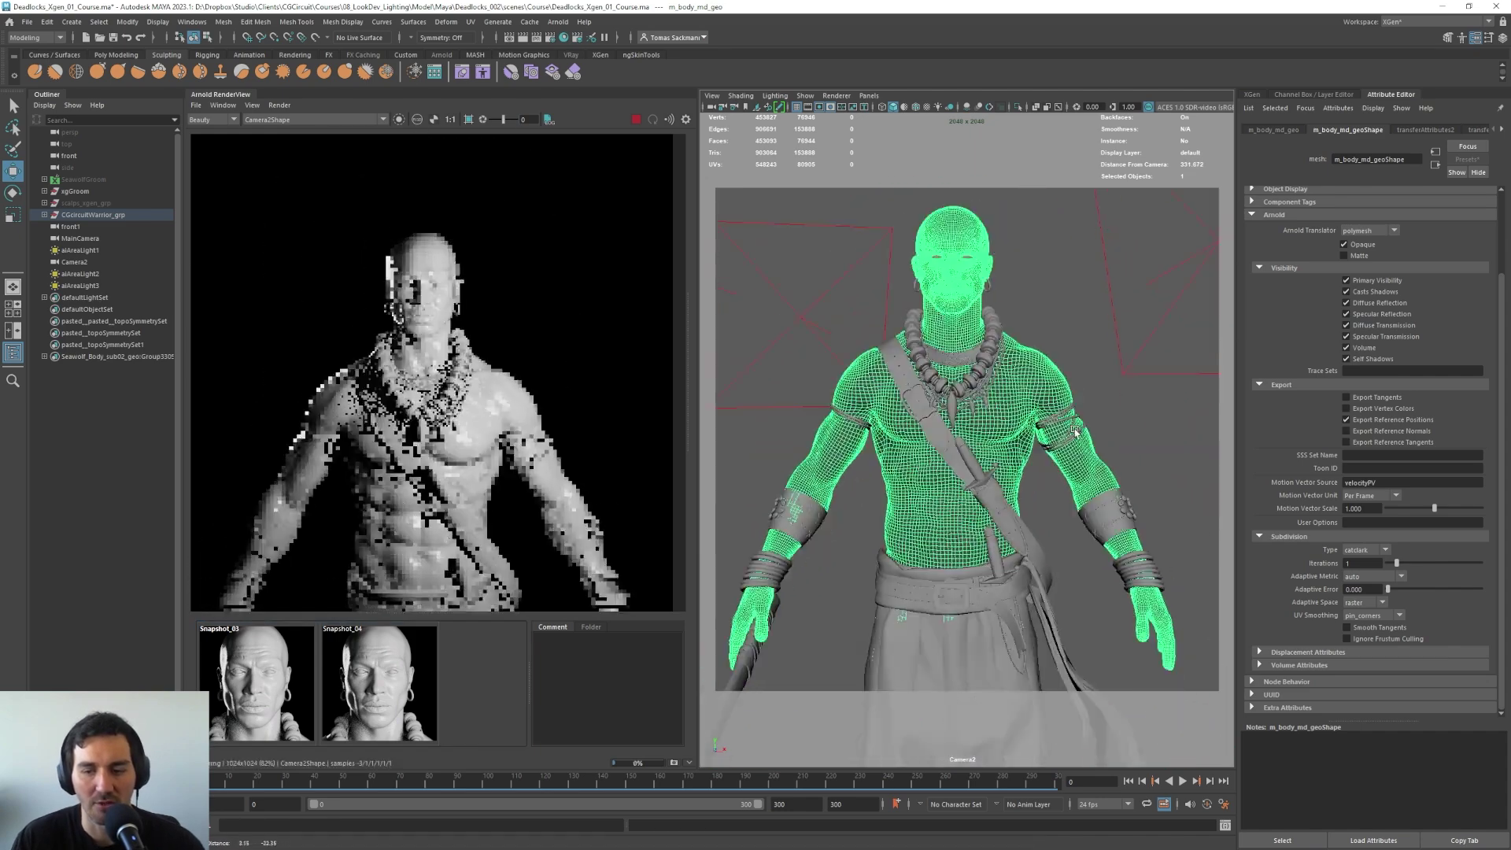
{"action": "scroll", "coordinate": [1094, 494], "scroll_direction": "up", "scroll_amount": 1}
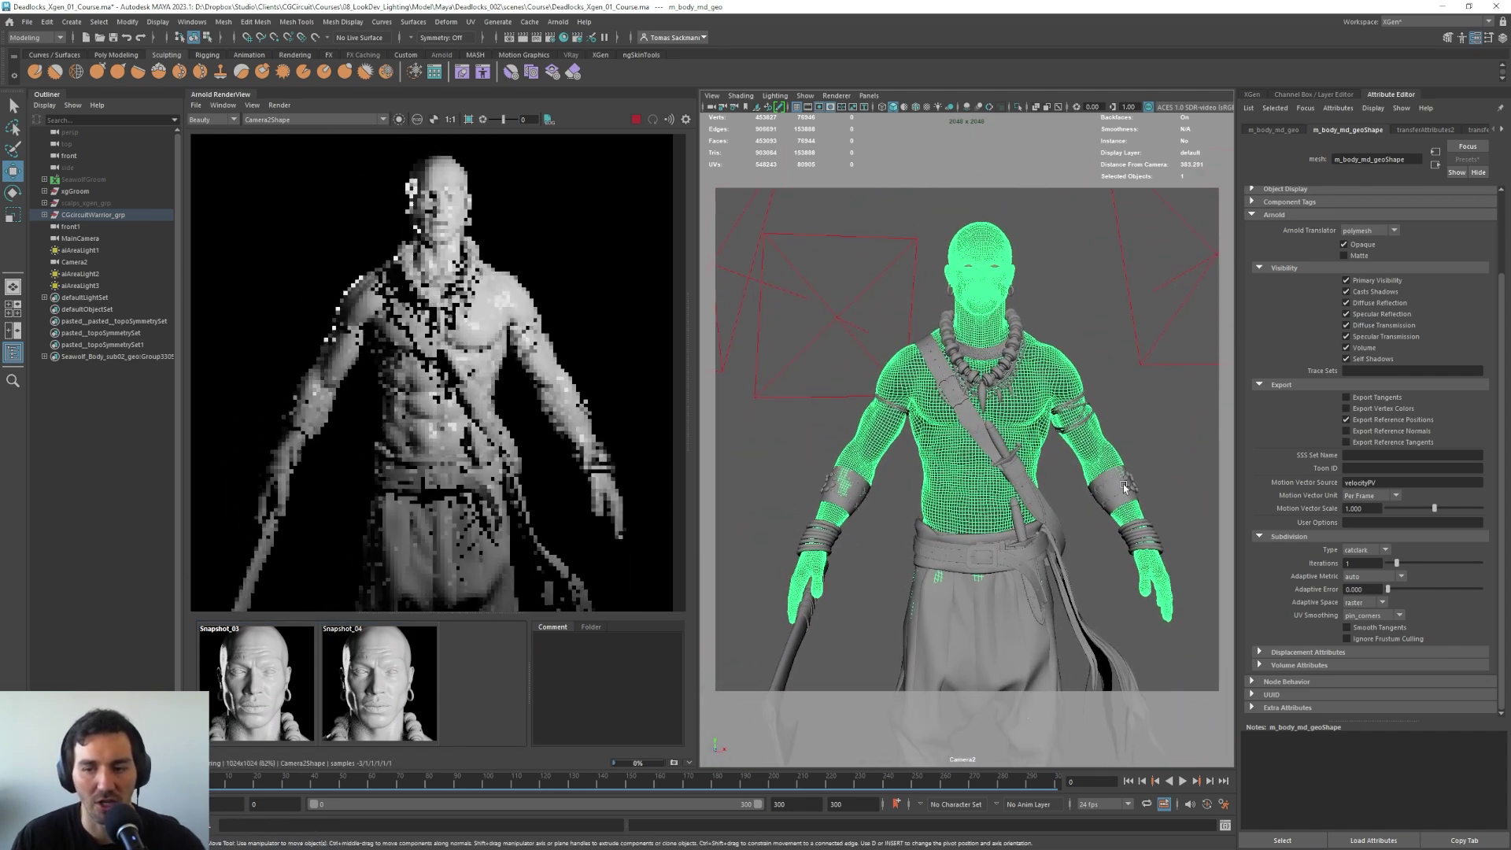
{"action": "left_click_drag", "start_coordinate": [1118, 487], "coordinate": [1112, 486], "text": "alt"}
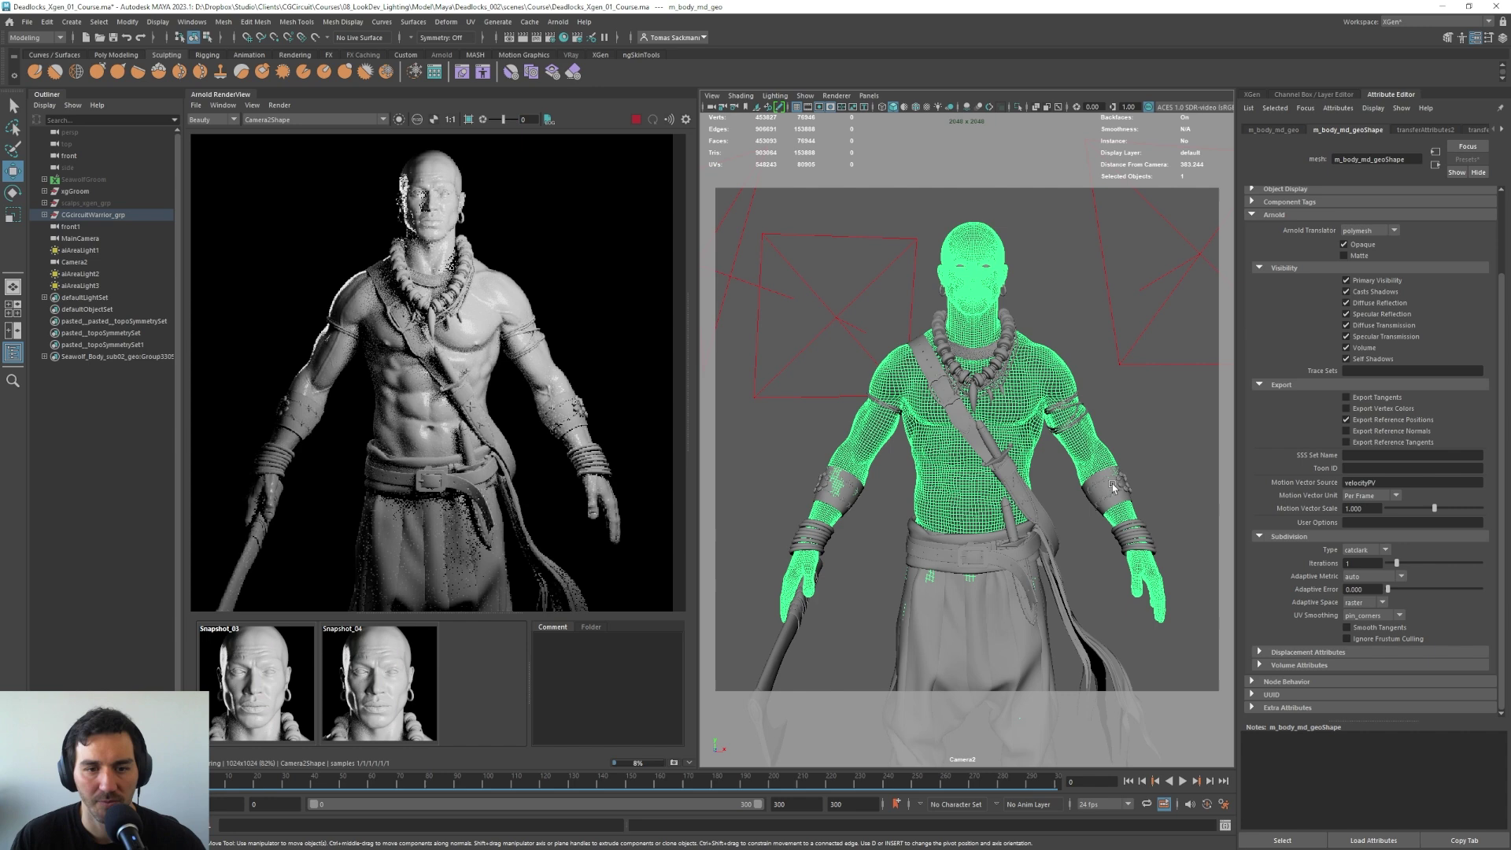